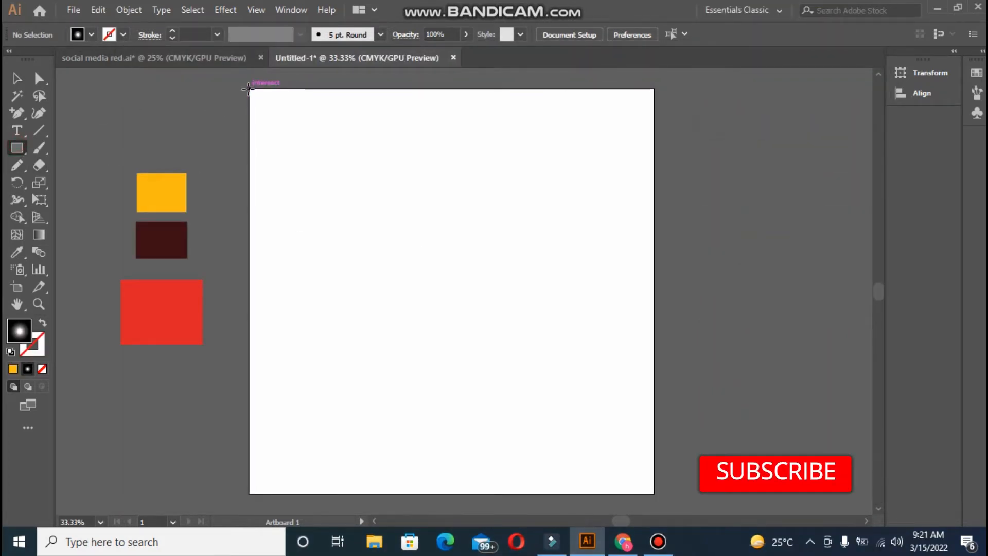
# Step: Draw a square covering the whole artboard and fill it with the dark maroon sampled from the swatch beside it
pyautogui.moveTo(249, 89); pyautogui.dragTo(654, 493)
pyautogui.click(17, 252)
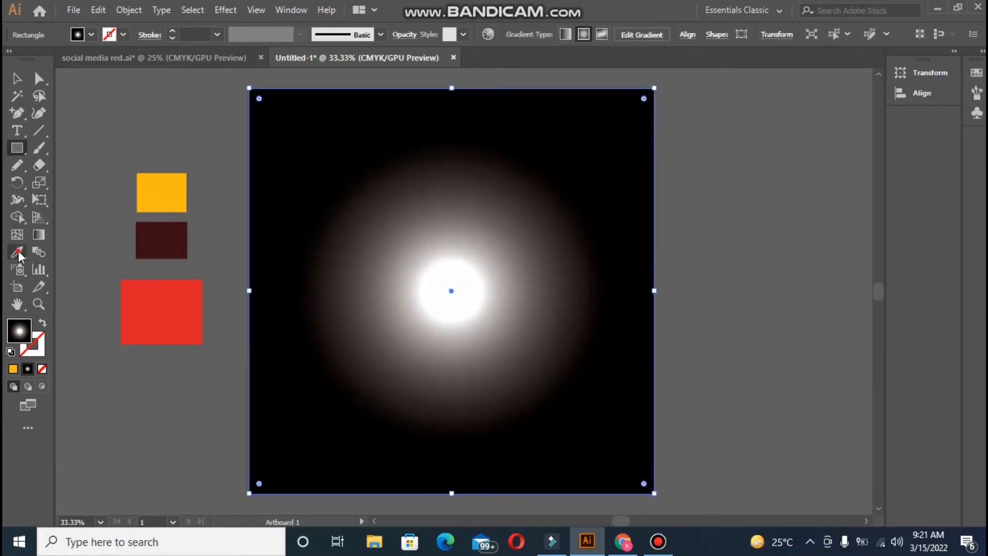
pyautogui.click(143, 237)
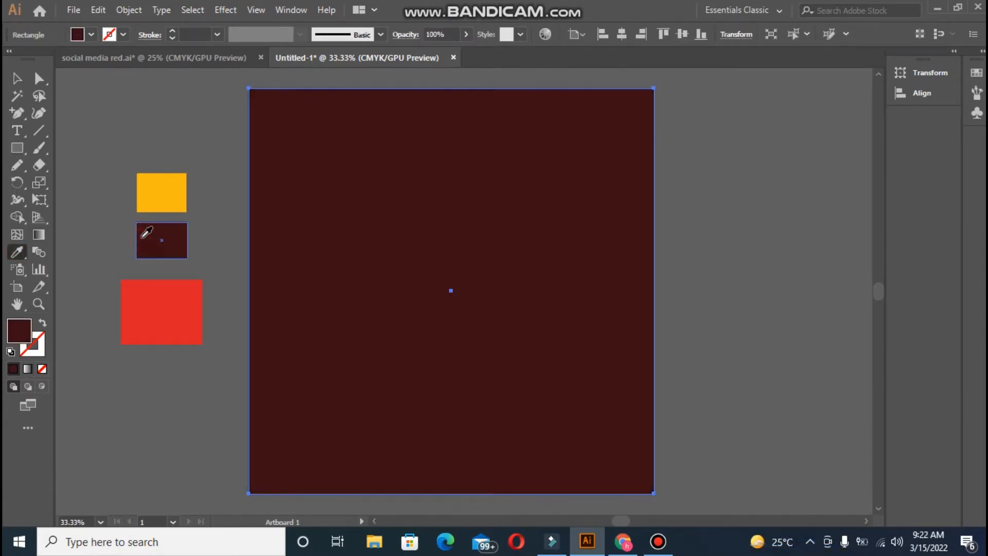
# Step: Apply a linear gradient to the background square and colour its starting stop with the sampled dark maroon
pyautogui.doubleClick(38, 234)
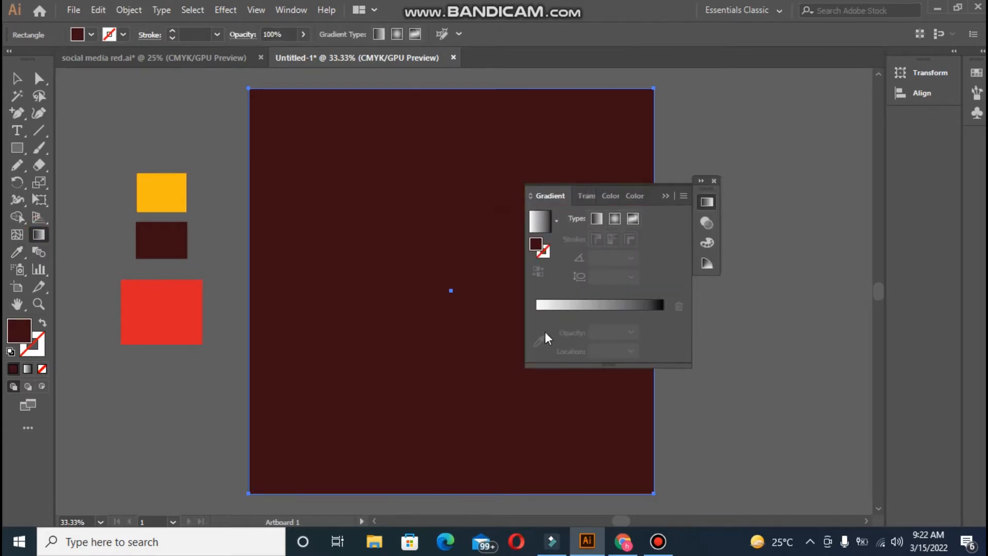
pyautogui.click(538, 305)
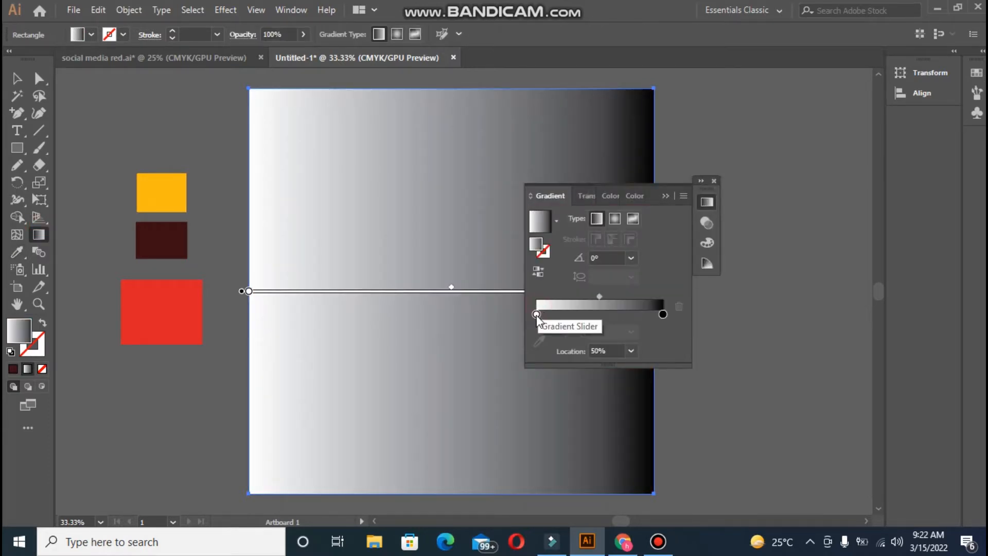
pyautogui.doubleClick(536, 314)
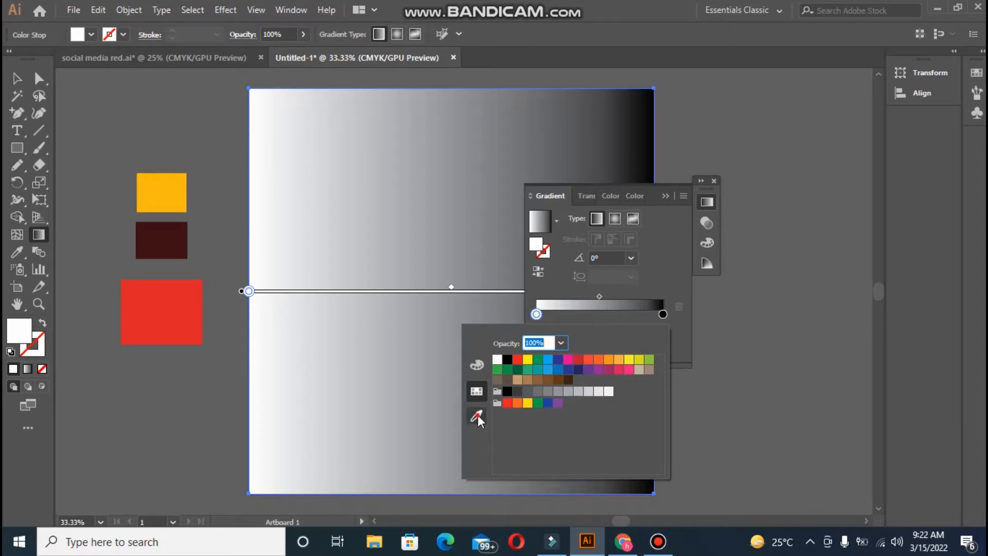
pyautogui.click(476, 415)
pyautogui.click(175, 238)
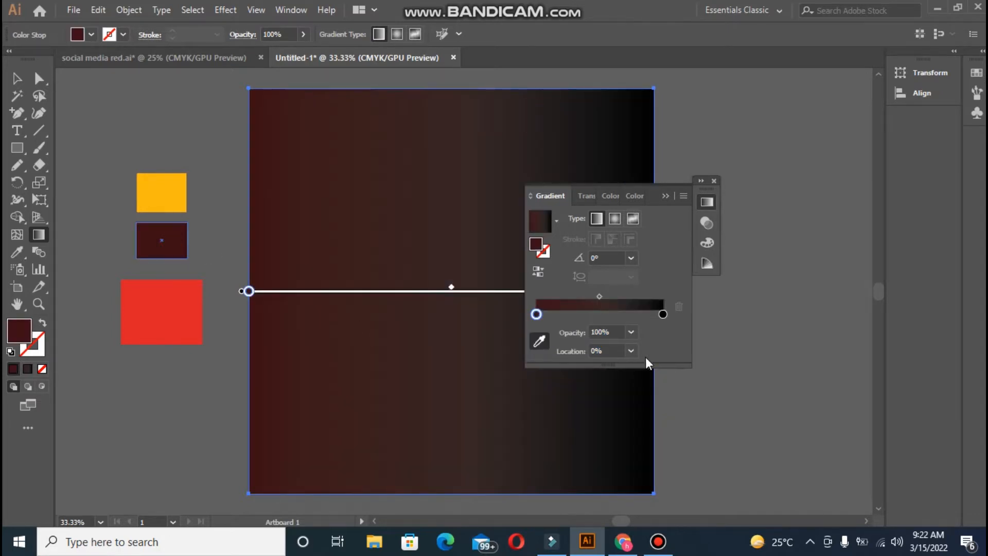
# Step: Colour the gradient's ending stop with the dark maroon sampled from the swatch
pyautogui.click(662, 315)
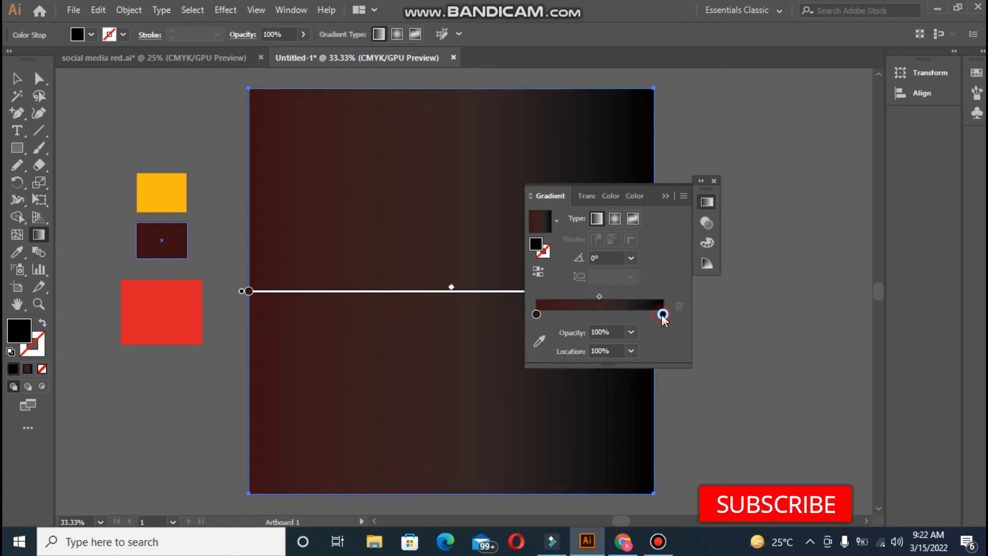
pyautogui.doubleClick(663, 314)
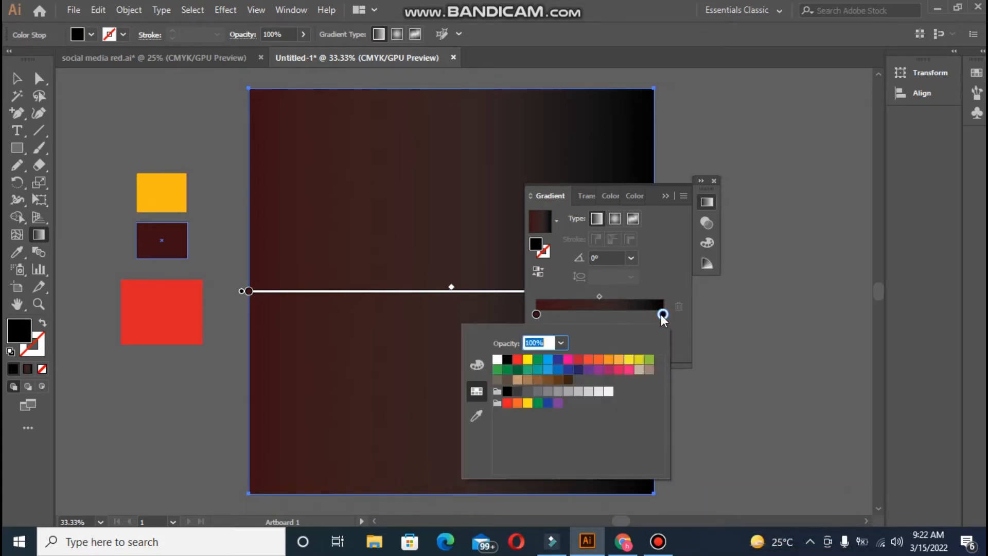
pyautogui.click(476, 416)
pyautogui.click(180, 240)
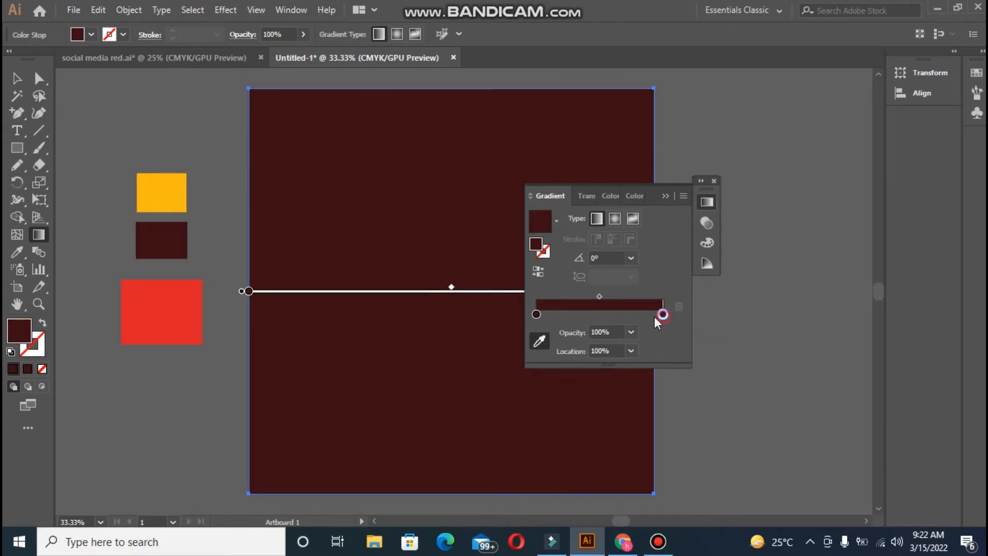
# Step: Add a middle gradient stop at about 57.5% and colour it with the red sampled from the large swatch
pyautogui.click(610, 314)
pyautogui.moveTo(611, 314); pyautogui.dragTo(609, 315)
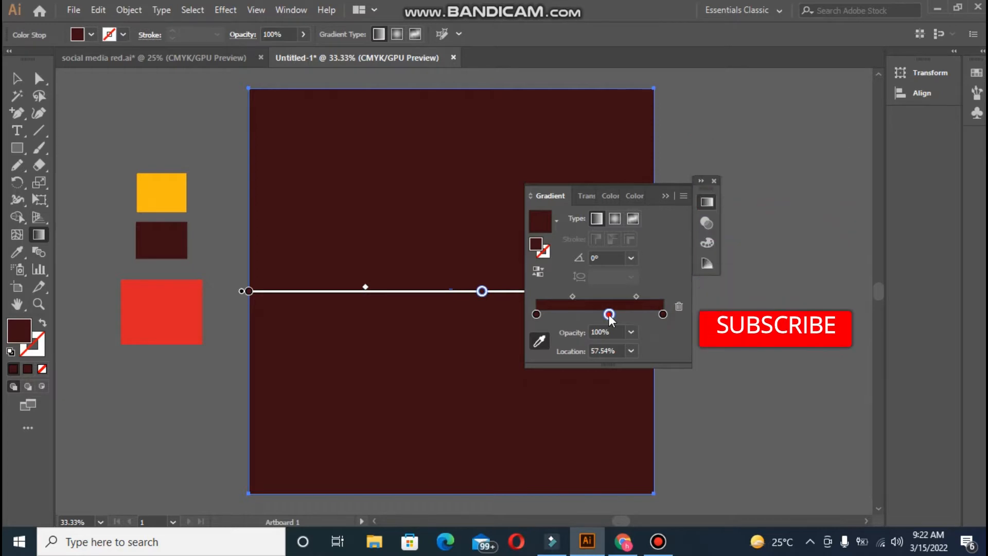
pyautogui.doubleClick(609, 314)
pyautogui.click(474, 419)
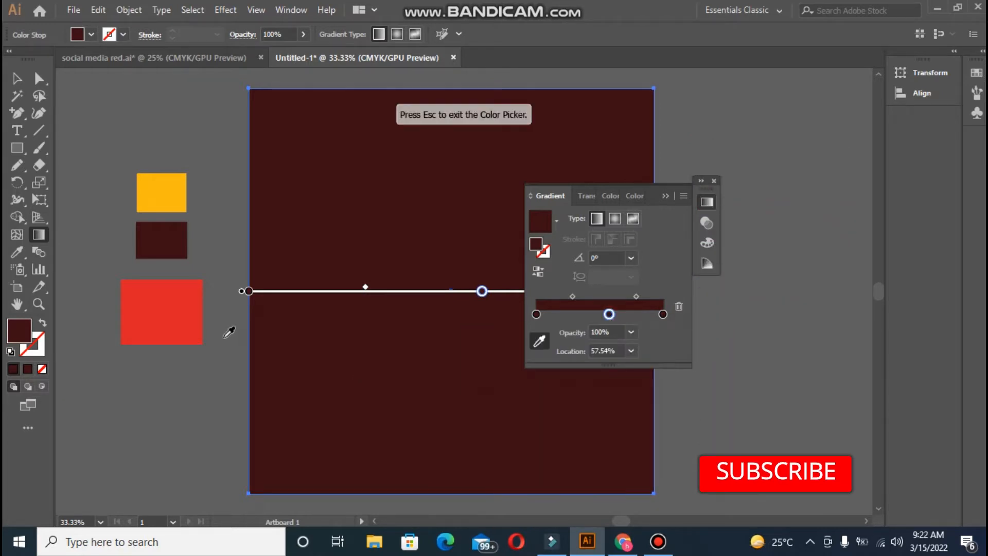
pyautogui.click(181, 301)
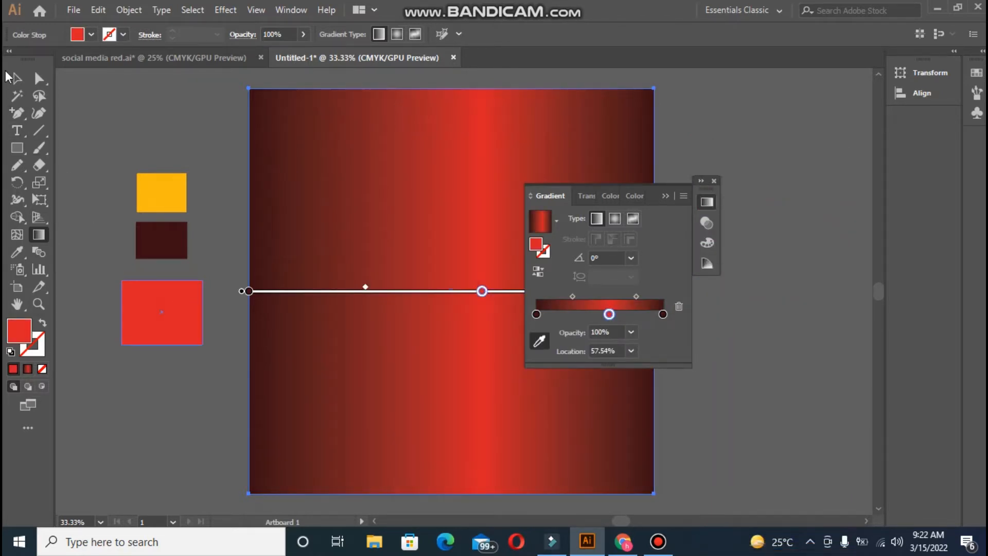
# Step: Widen the gradient's red band by moving its two midpoints to about 25.7% and 60.5%, and move the gradient settings off the artwork
pyautogui.click(15, 78)
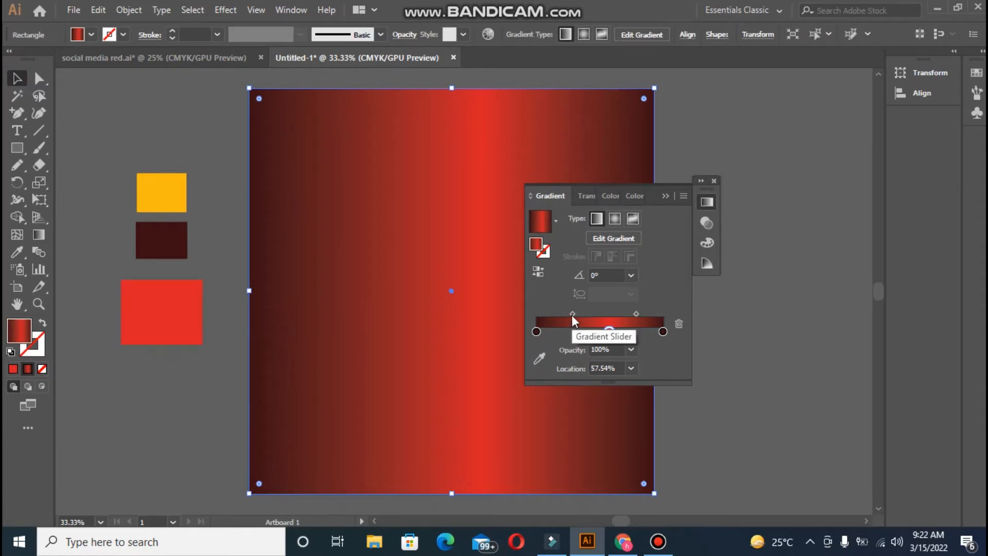
pyautogui.moveTo(572, 314); pyautogui.dragTo(558, 313)
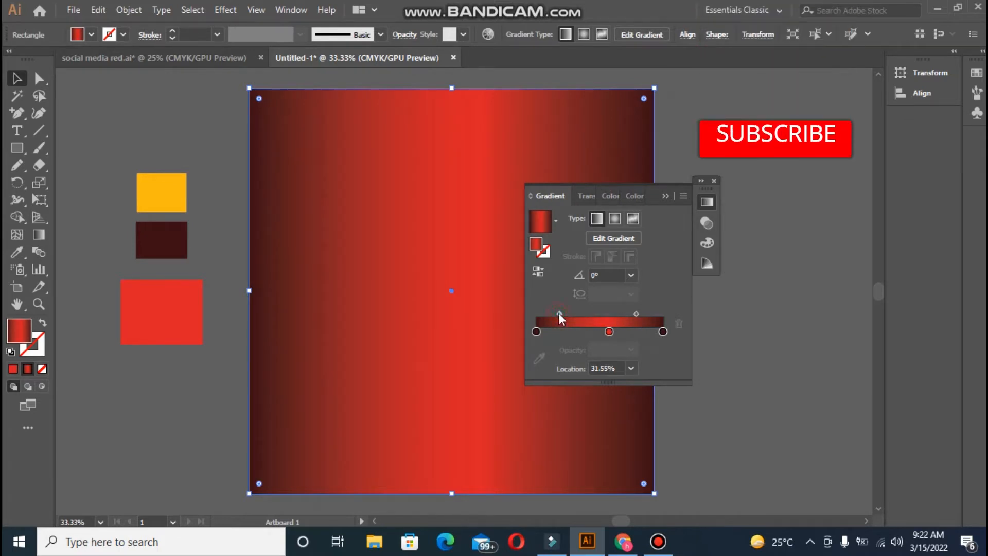
pyautogui.moveTo(559, 313); pyautogui.dragTo(554, 312)
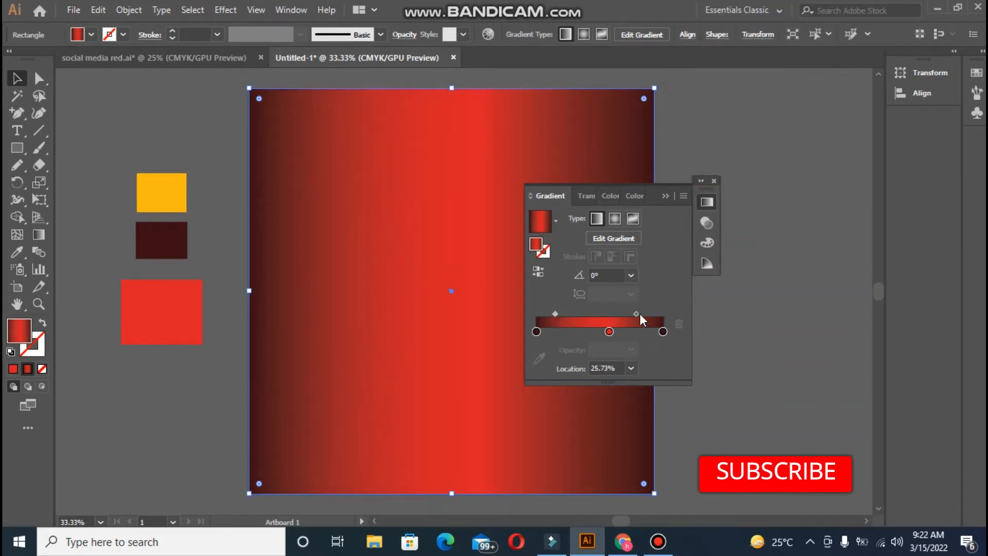
pyautogui.moveTo(637, 313); pyautogui.dragTo(643, 312)
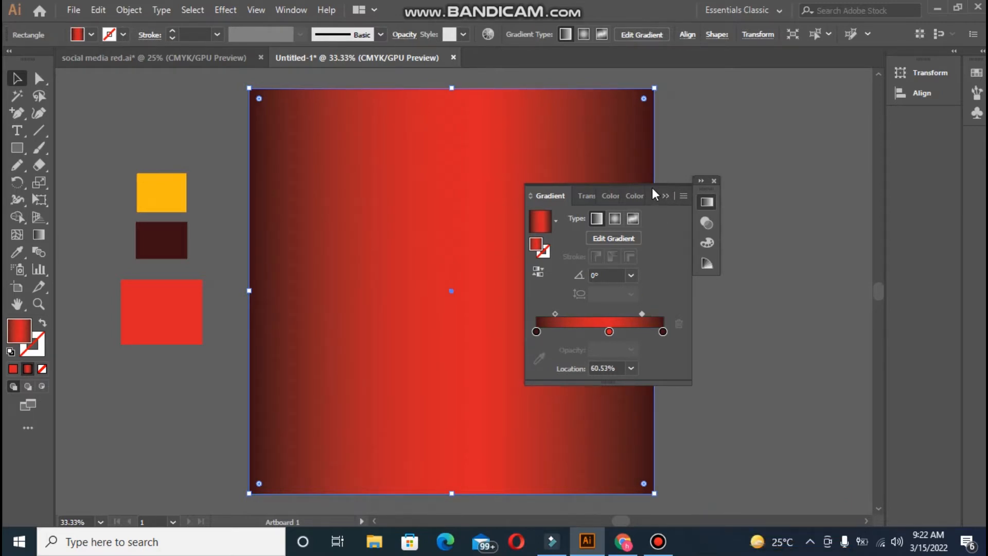
pyautogui.moveTo(653, 189); pyautogui.dragTo(811, 162)
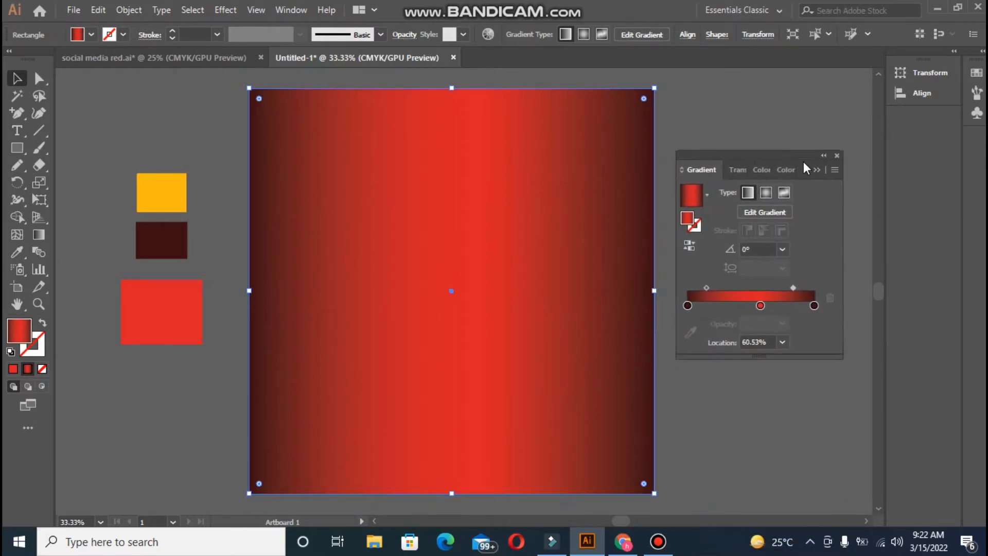
pyautogui.click(707, 287)
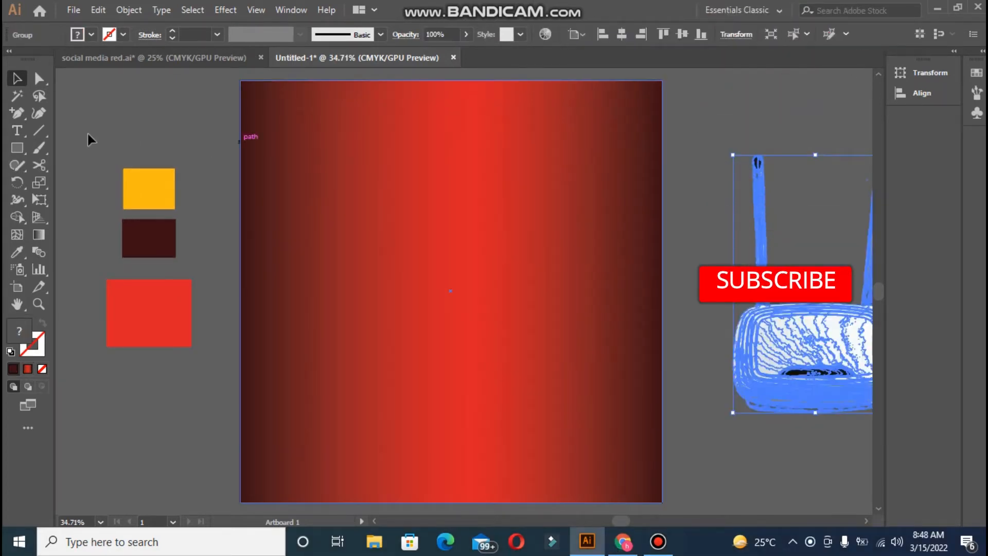
# Step: Draw a large circle on the lower middle of the gradient background with the Ellipse tool
pyautogui.click(252, 191)
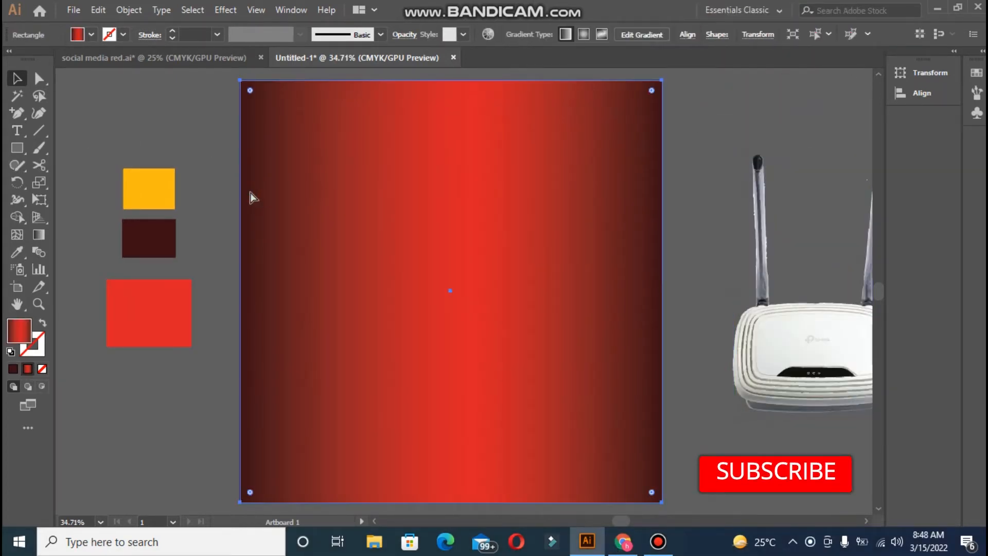
pyautogui.click(238, 193)
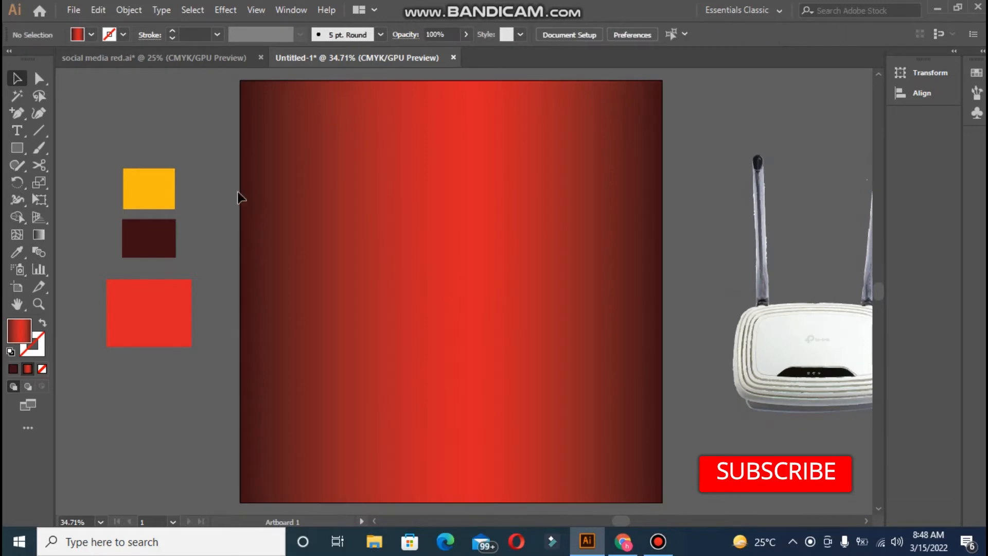
pyautogui.click(12, 152)
pyautogui.click(66, 182)
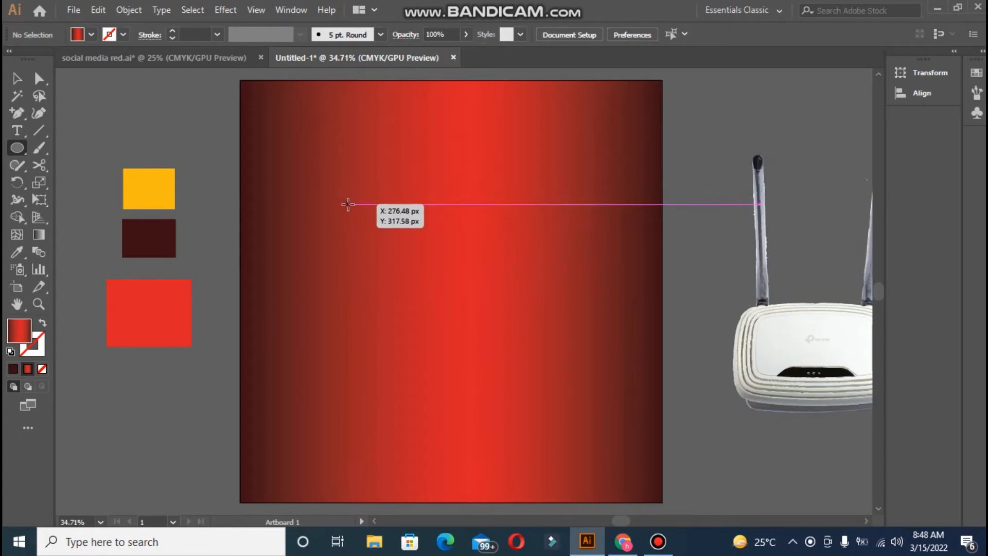
pyautogui.moveTo(355, 207); pyautogui.dragTo(612, 391)
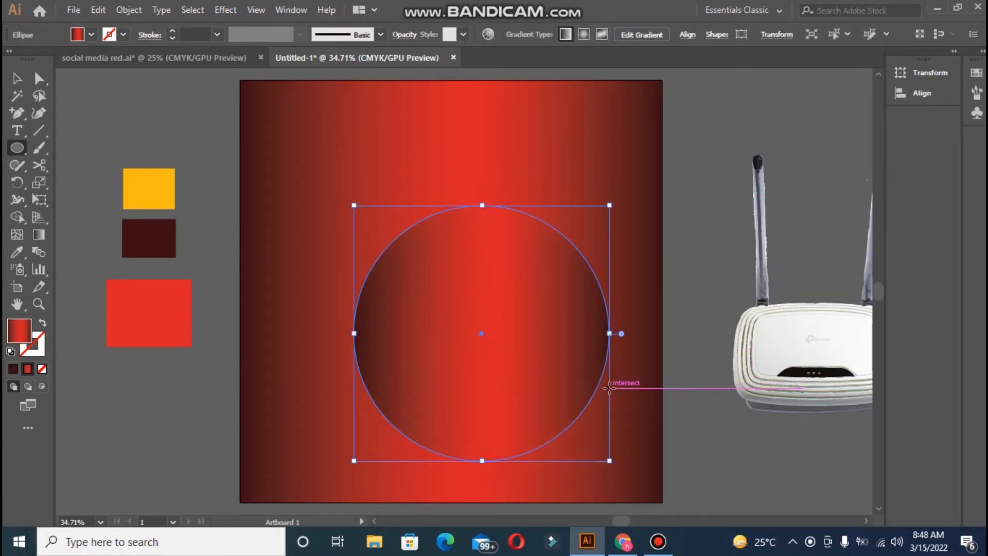
# Step: Give the circle a dark maroon stroke sampled from the swatch and no fill
pyautogui.click(43, 323)
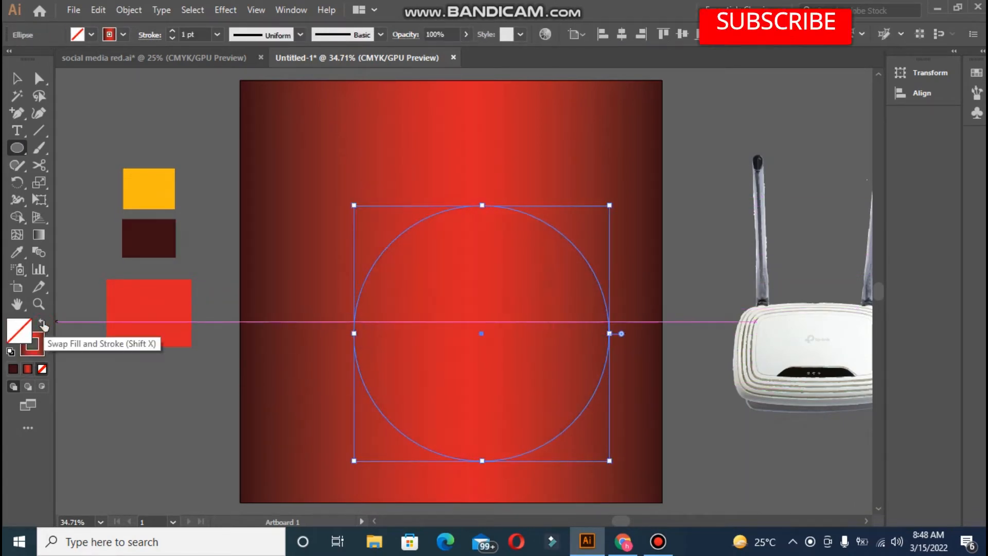
pyautogui.click(17, 252)
pyautogui.click(135, 238)
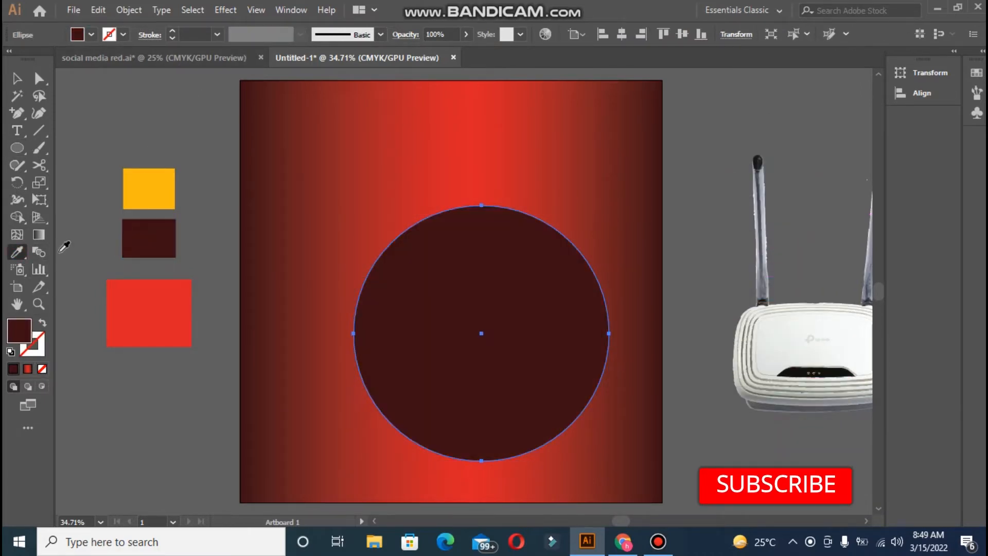
pyautogui.click(43, 323)
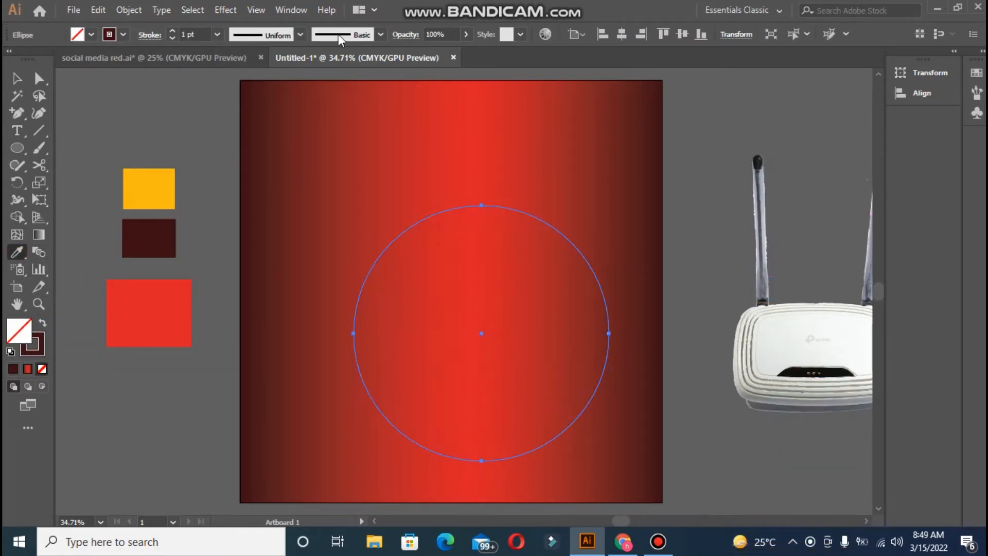
# Step: Increase the circle's stroke weight to 40 pt
pyautogui.click(171, 33)
pyautogui.click(172, 32)
pyautogui.click(172, 33)
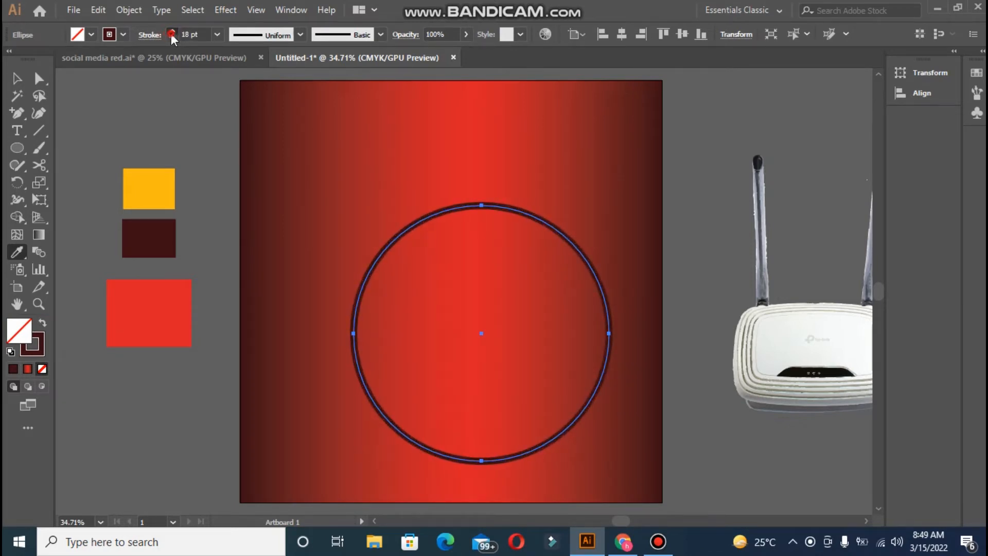
pyautogui.click(171, 32)
pyautogui.click(171, 32)
pyautogui.click(171, 33)
pyautogui.click(171, 33)
pyautogui.click(172, 32)
pyautogui.click(172, 32)
pyautogui.click(171, 32)
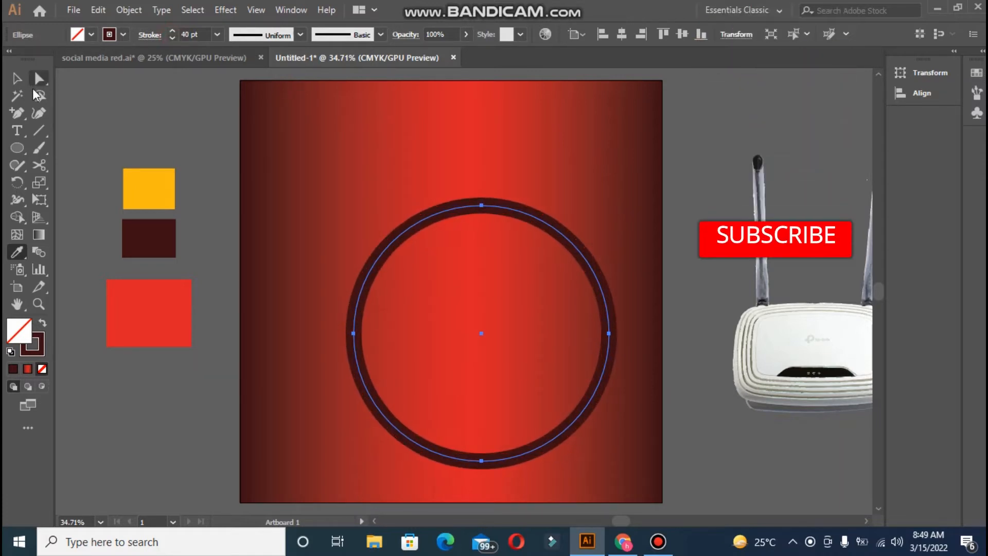
# Step: Make two more copies of the maroon ring, placing one over the artboard's left edge
pyautogui.hotkey('ctrl', 'c')
pyautogui.hotkey('ctrl', 'v')
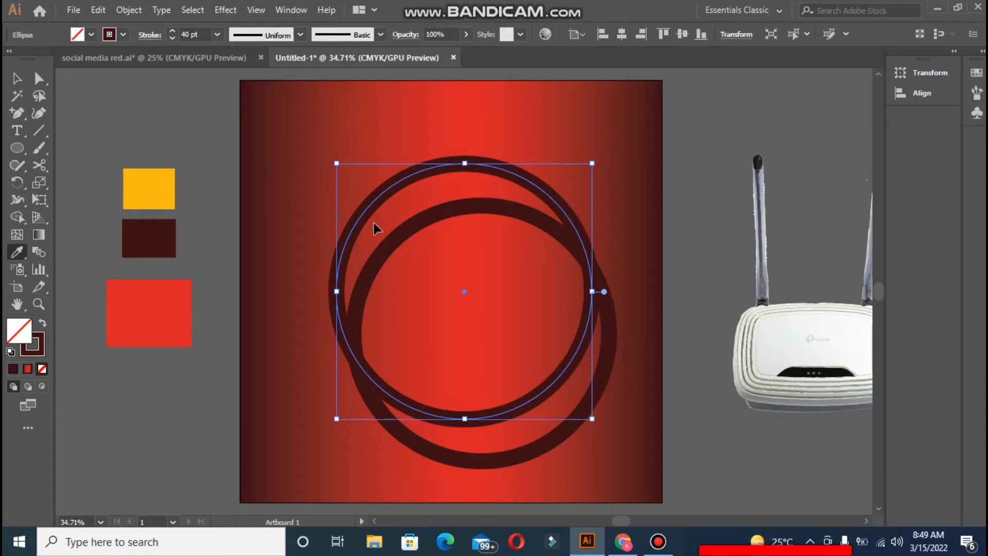
pyautogui.press('ctrl')
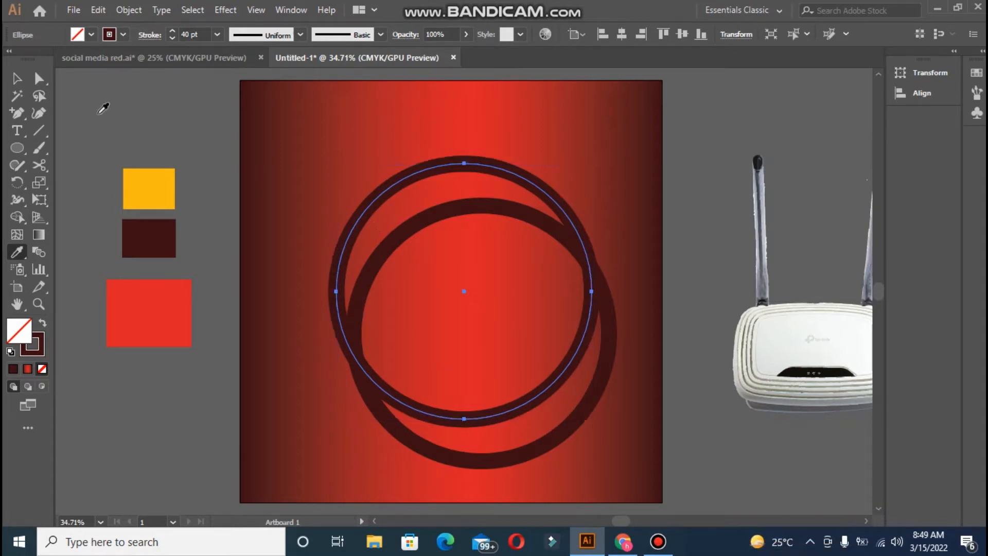
pyautogui.click(16, 79)
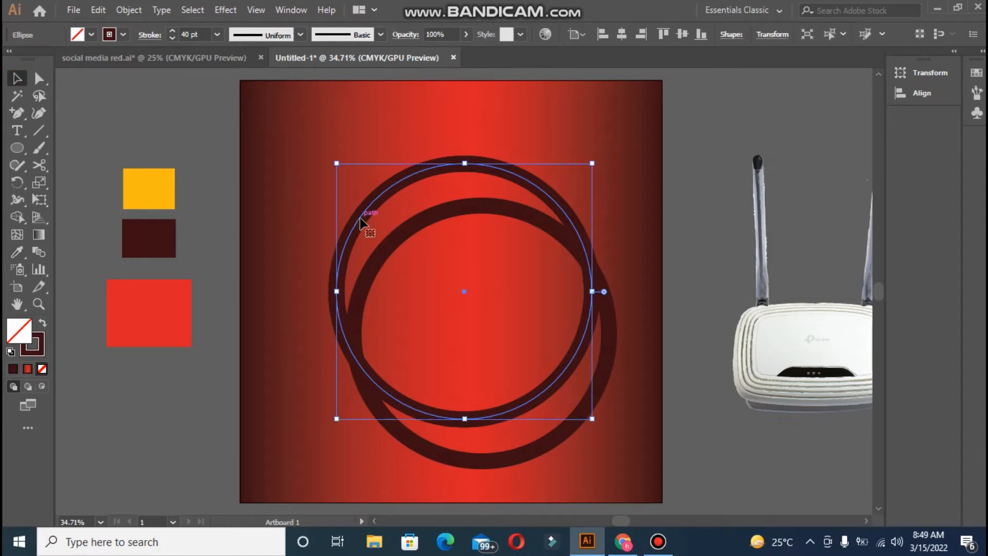
pyautogui.moveTo(360, 218); pyautogui.dragTo(242, 184)
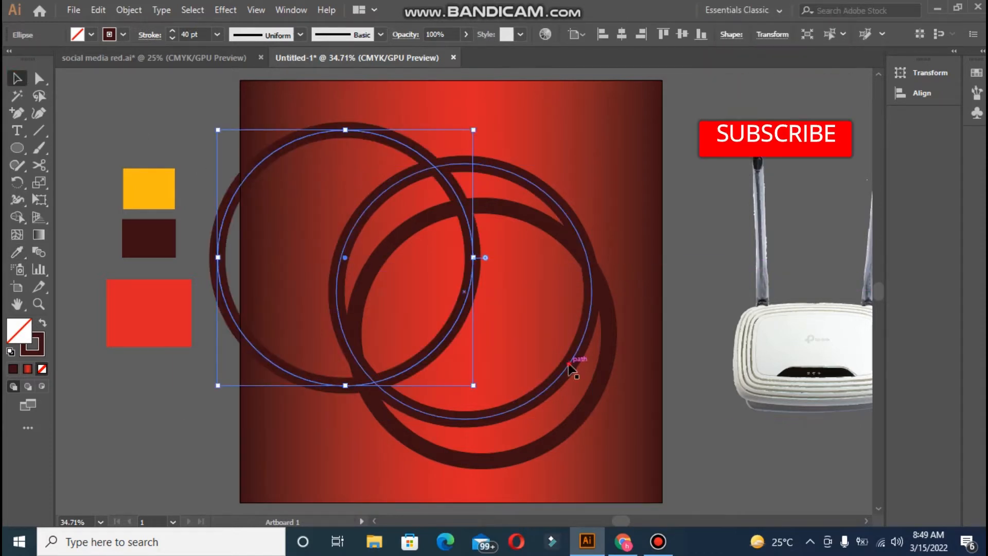
# Step: Move one ring beyond the artboard's lower left edge and another beyond its lower right edge, leaving a single ring in the middle
pyautogui.click(657, 309)
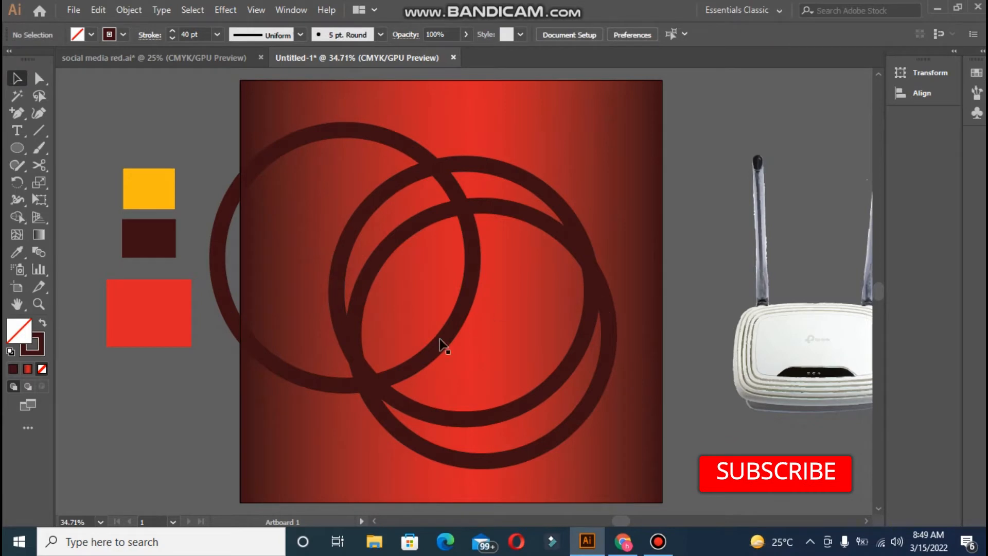
pyautogui.moveTo(393, 380); pyautogui.dragTo(186, 474)
pyautogui.moveTo(415, 441); pyautogui.dragTo(705, 507)
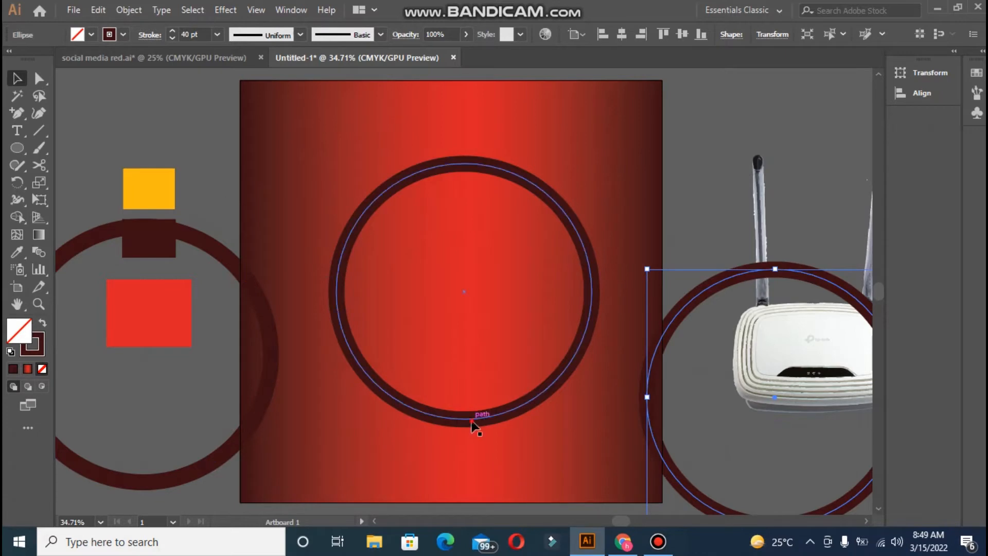
# Step: Centre the remaining middle ring horizontally and vertically on the artboard
pyautogui.click(471, 423)
pyautogui.click(621, 33)
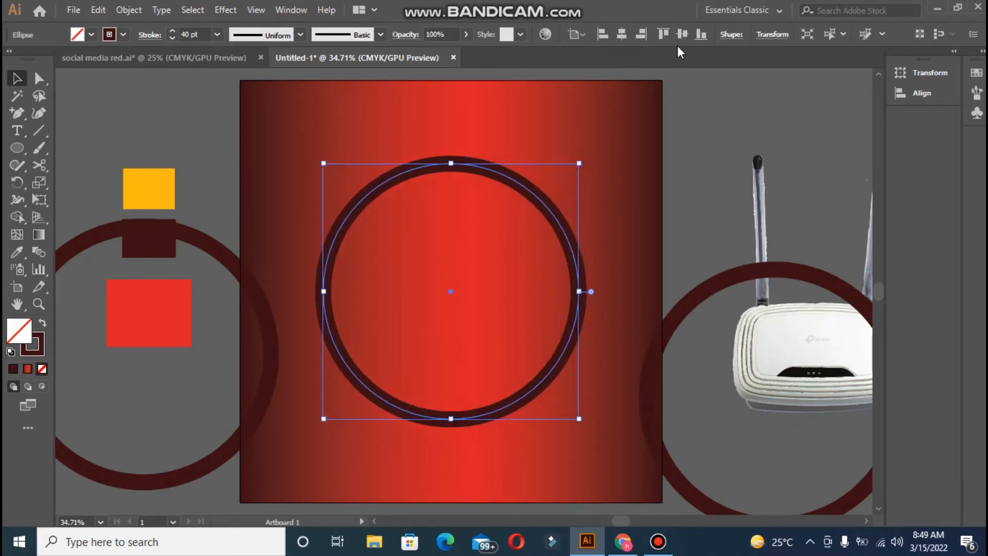
pyautogui.click(678, 38)
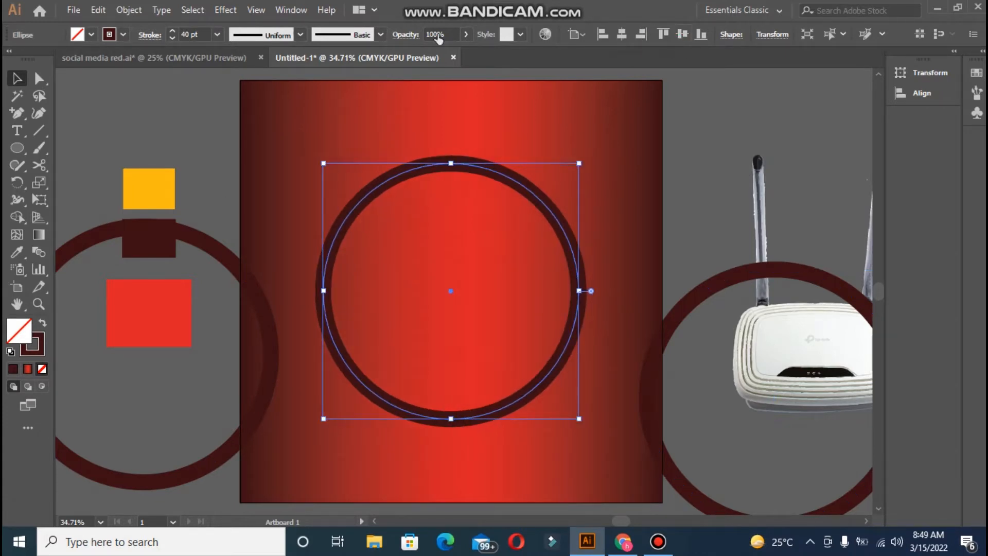
# Step: Lower the centred ring's opacity to 13%
pyautogui.click(466, 35)
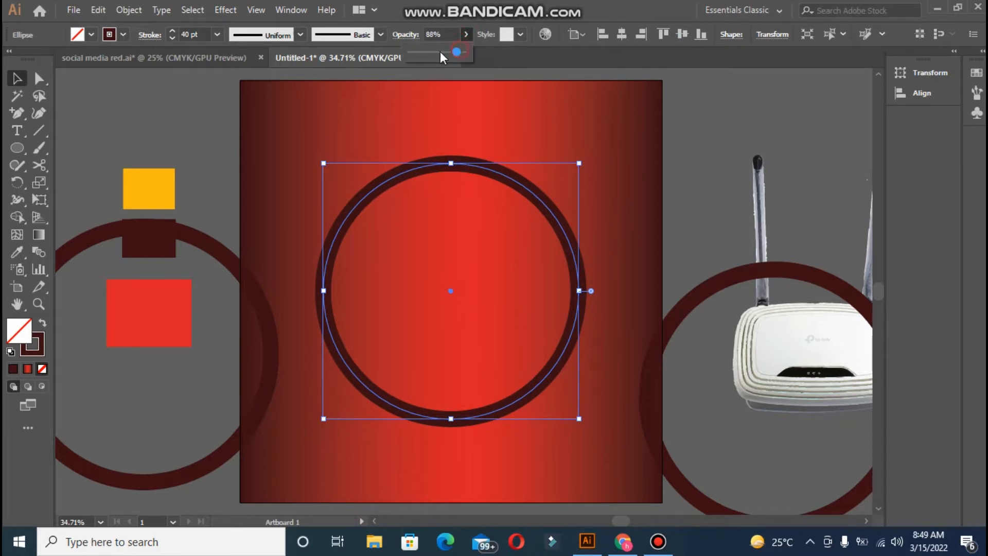
pyautogui.moveTo(416, 52); pyautogui.dragTo(418, 52)
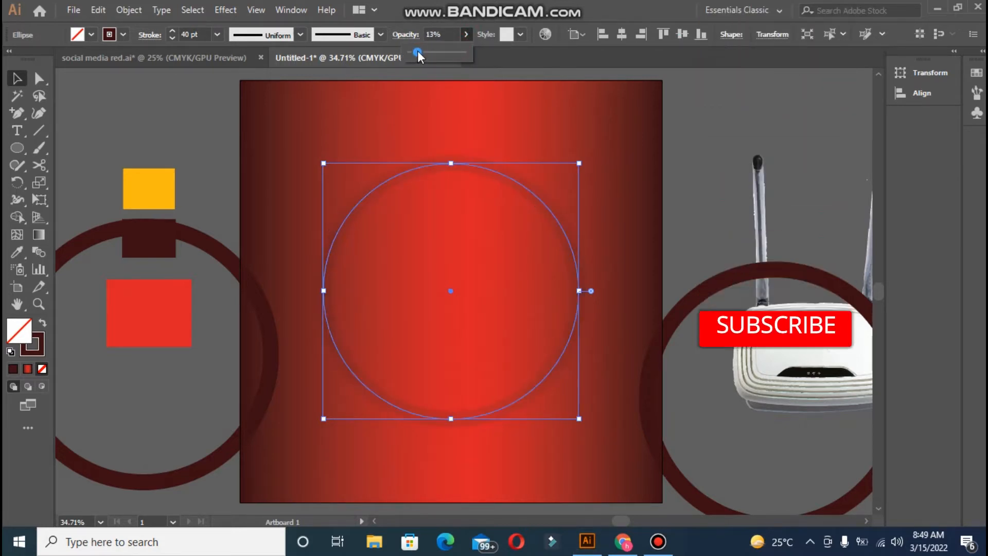
pyautogui.click(694, 156)
pyautogui.click(318, 290)
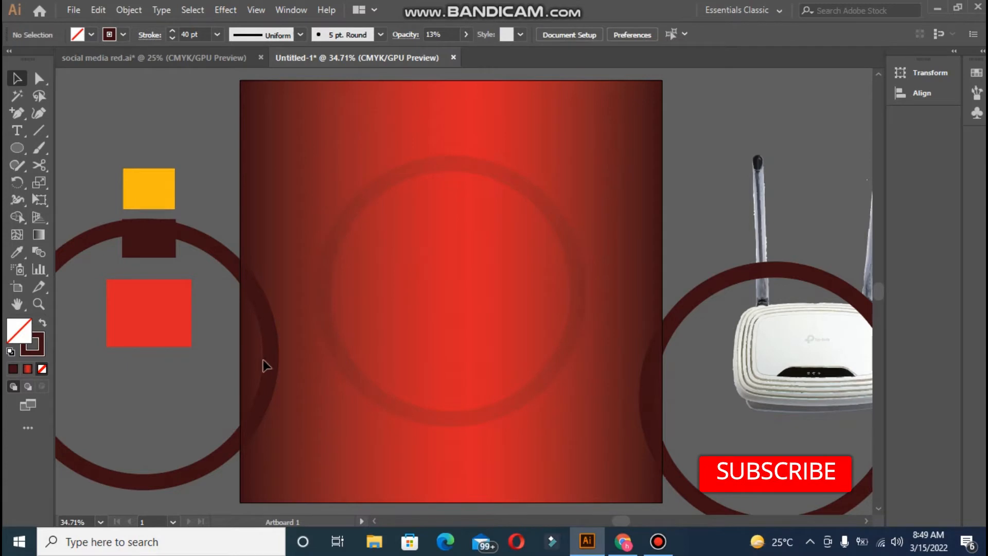
pyautogui.doubleClick(275, 366)
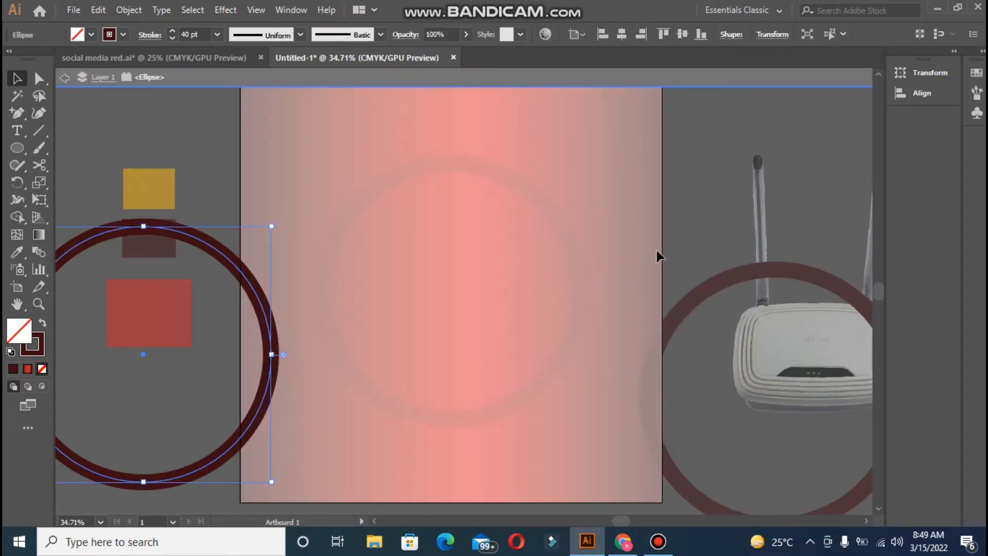
pyautogui.click(688, 234)
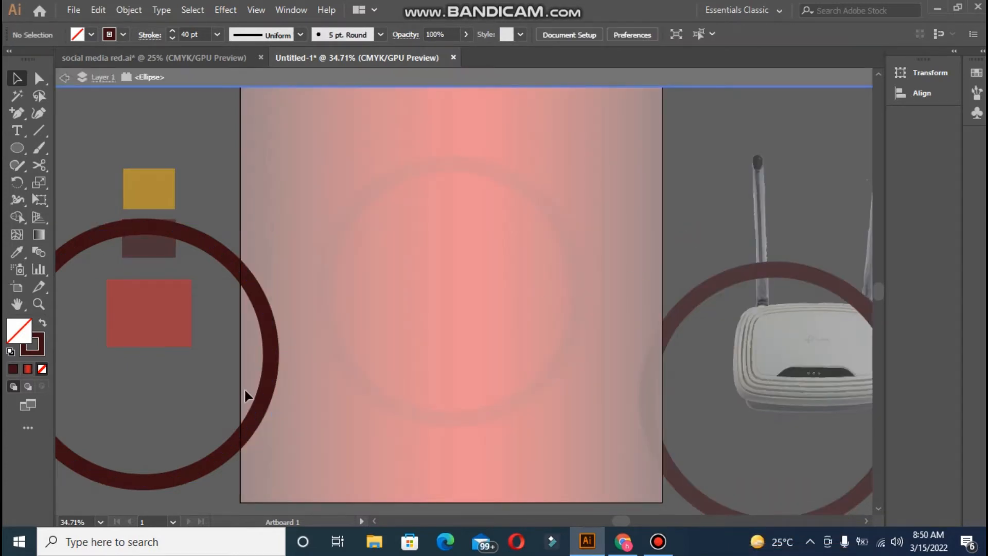
pyautogui.doubleClick(176, 112)
# Step: Place the ring from the artboard's left side around the centre ring, scaled up slightly, and set its opacity to 11%
pyautogui.moveTo(214, 248); pyautogui.dragTo(520, 180)
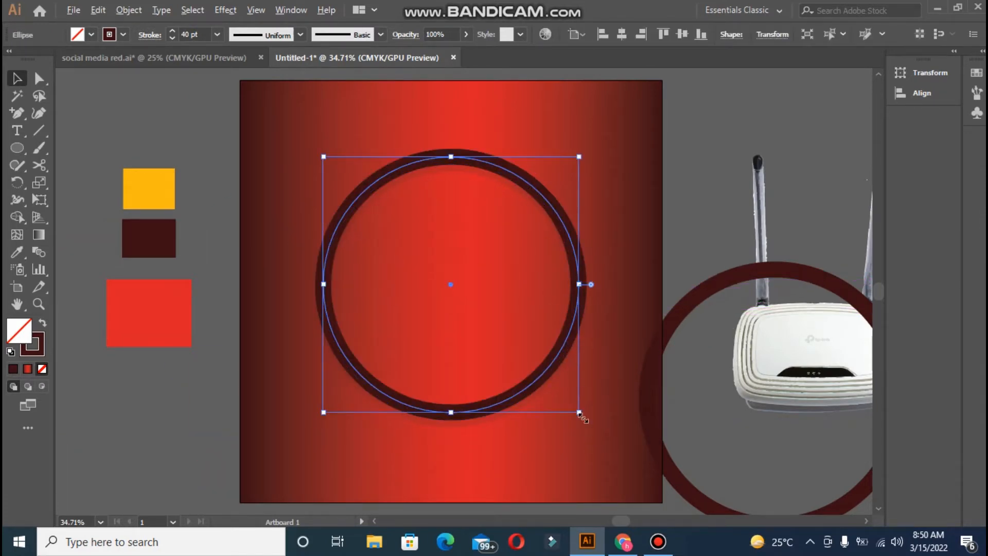
pyautogui.moveTo(580, 412); pyautogui.dragTo(611, 441)
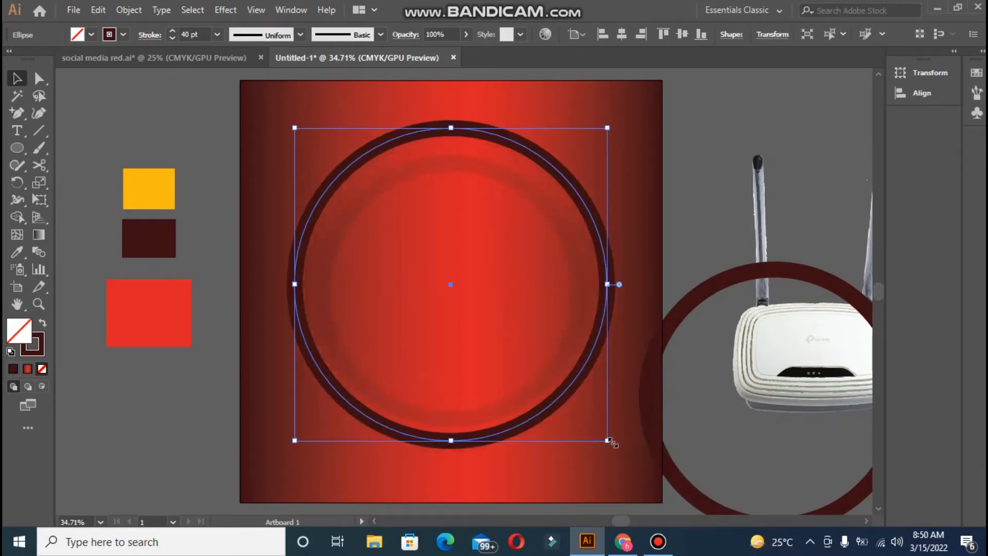
pyautogui.click(466, 34)
pyautogui.moveTo(462, 54); pyautogui.dragTo(416, 54)
pyautogui.click(742, 129)
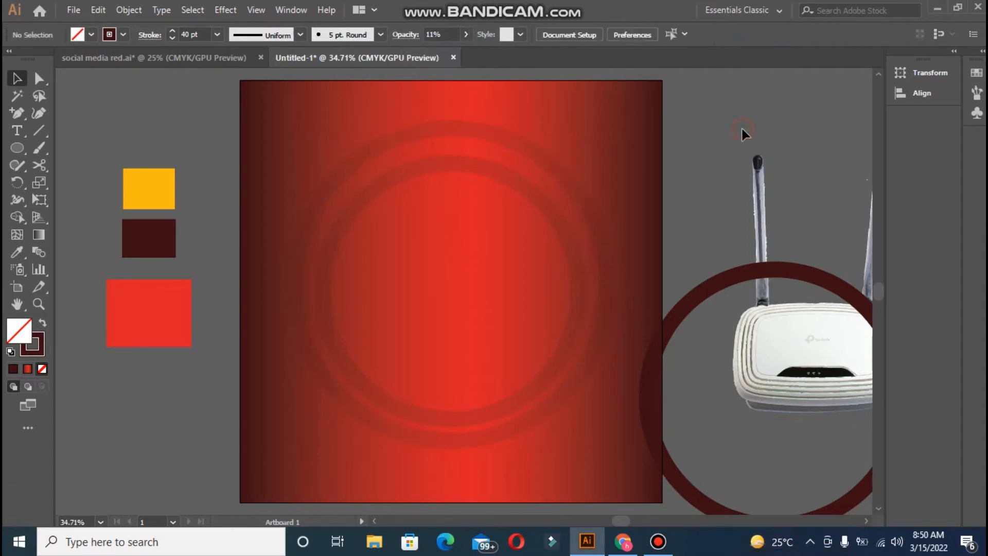
# Step: Enlarge the faint outer ring further from its centre to widen the gap around the inner ring
pyautogui.click(576, 272)
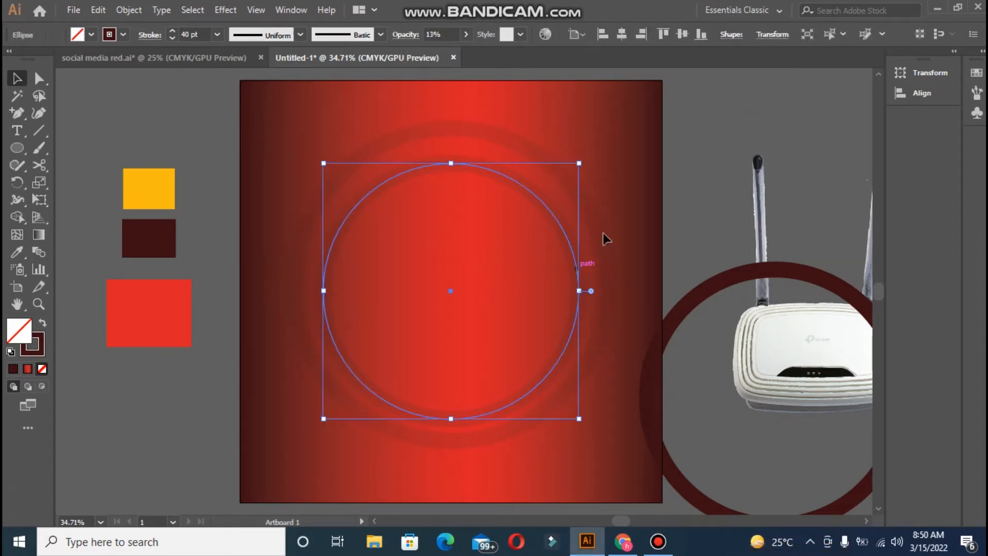
pyautogui.click(696, 183)
pyautogui.click(473, 441)
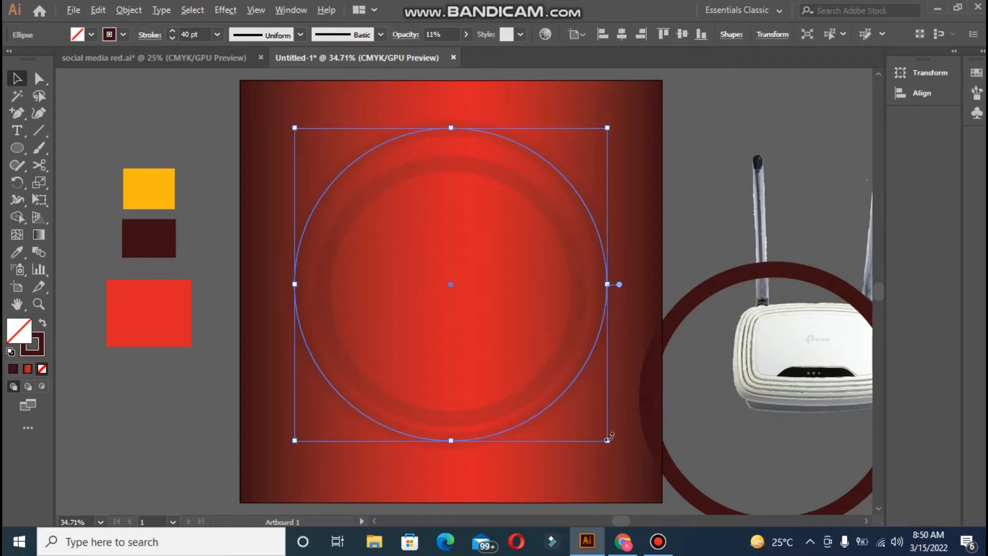
pyautogui.moveTo(607, 441); pyautogui.dragTo(635, 456)
pyautogui.click(722, 230)
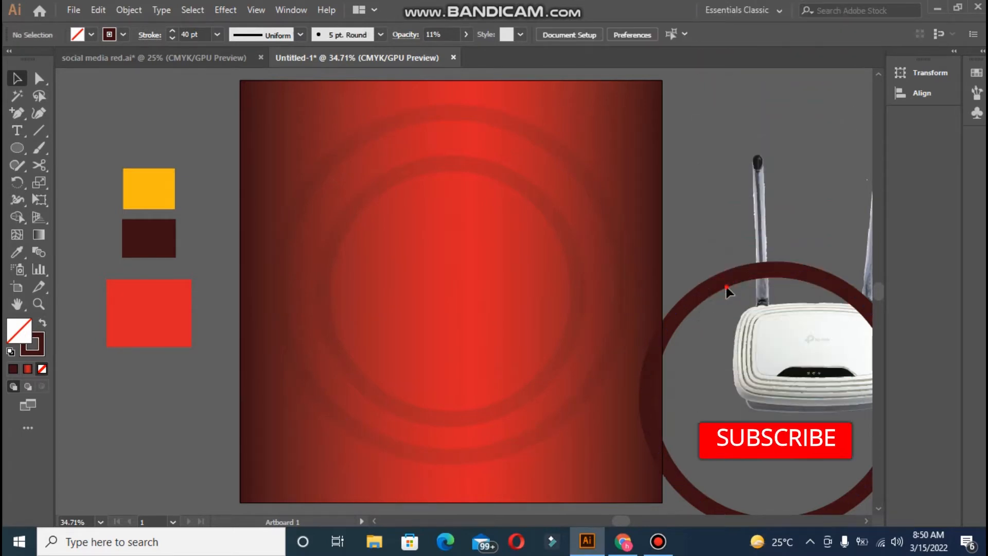
# Step: Centre the remaining solid ring on the artboard, enlarged to nearly the artboard's width, and set its opacity to 13%
pyautogui.moveTo(721, 282); pyautogui.dragTo(397, 177)
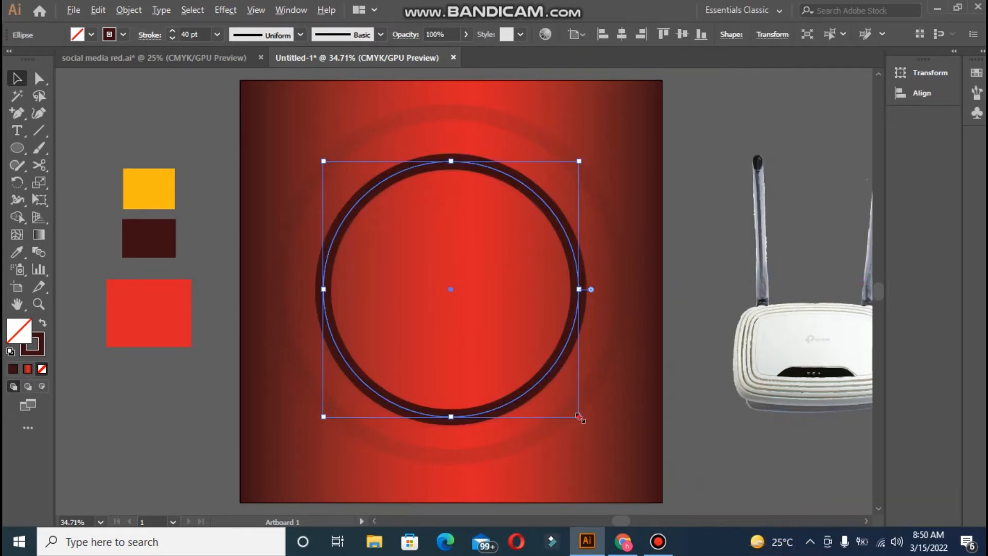
pyautogui.moveTo(579, 416); pyautogui.dragTo(650, 486)
pyautogui.click(465, 37)
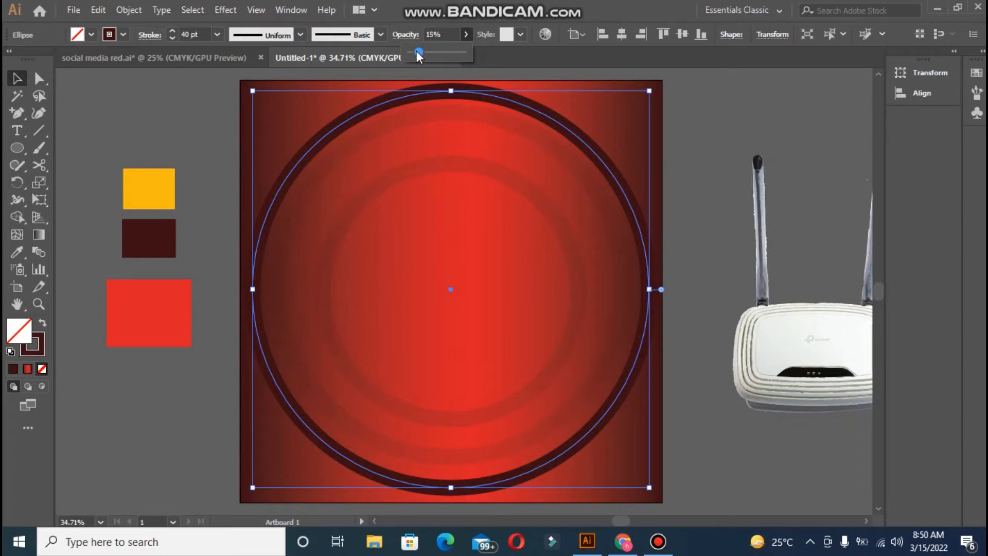
pyautogui.moveTo(416, 50); pyautogui.dragTo(415, 50)
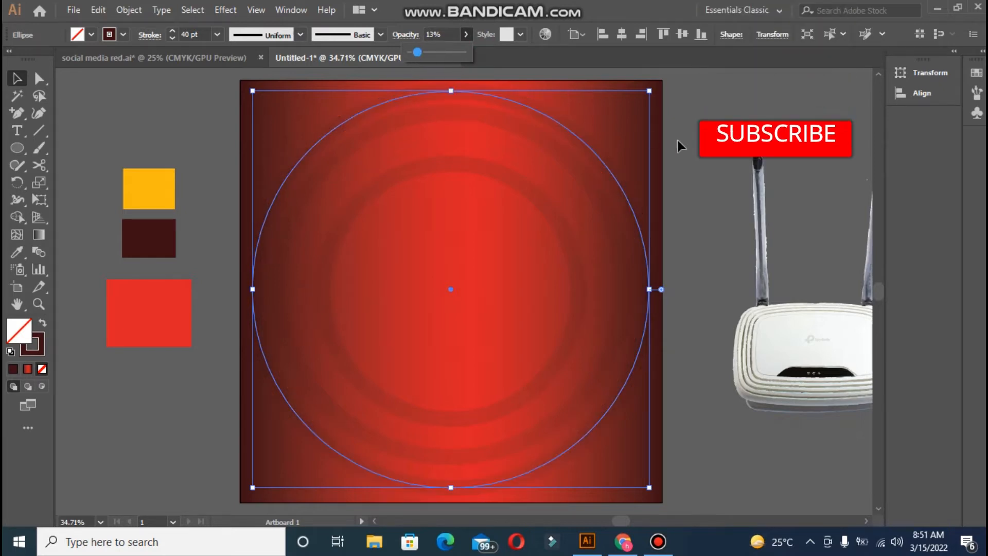
pyautogui.click(703, 144)
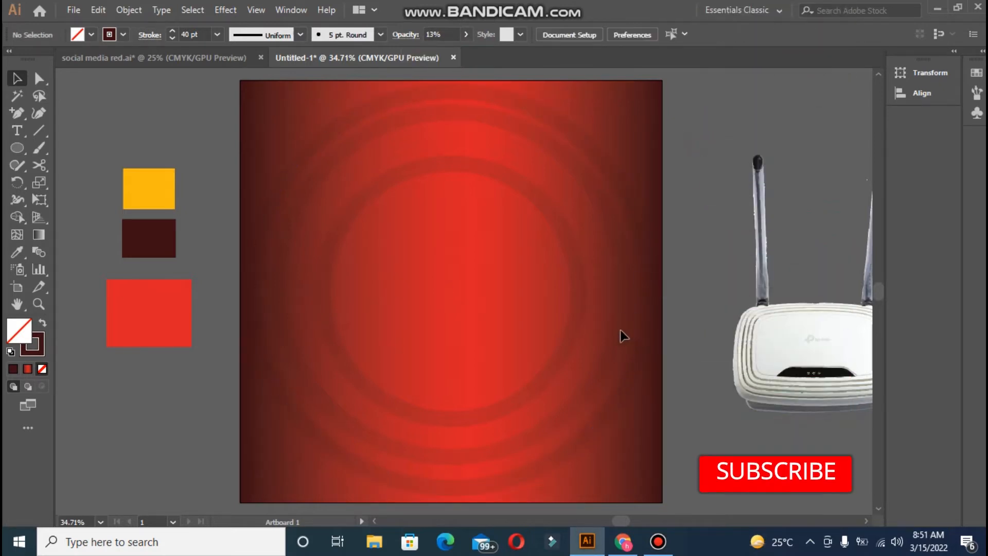
pyautogui.click(638, 378)
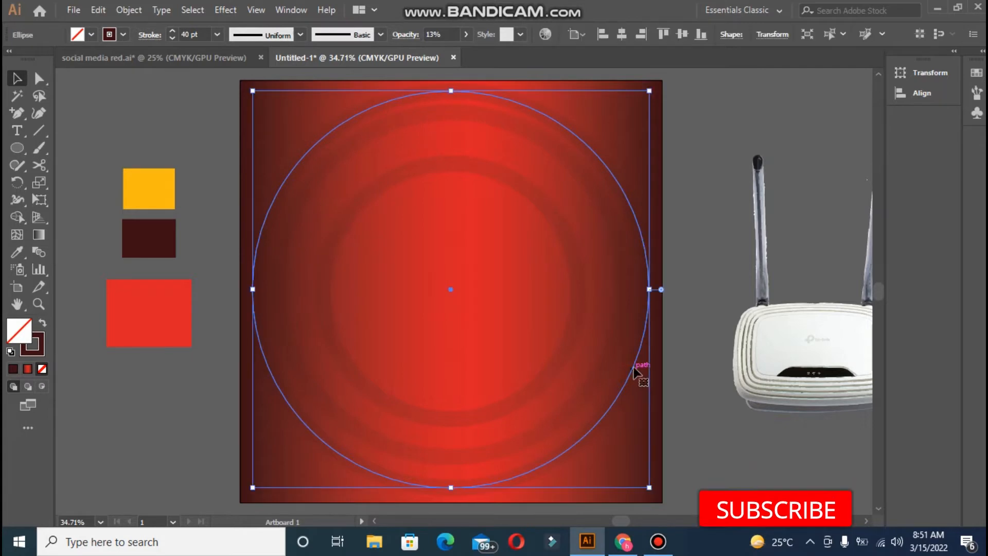
pyautogui.click(709, 227)
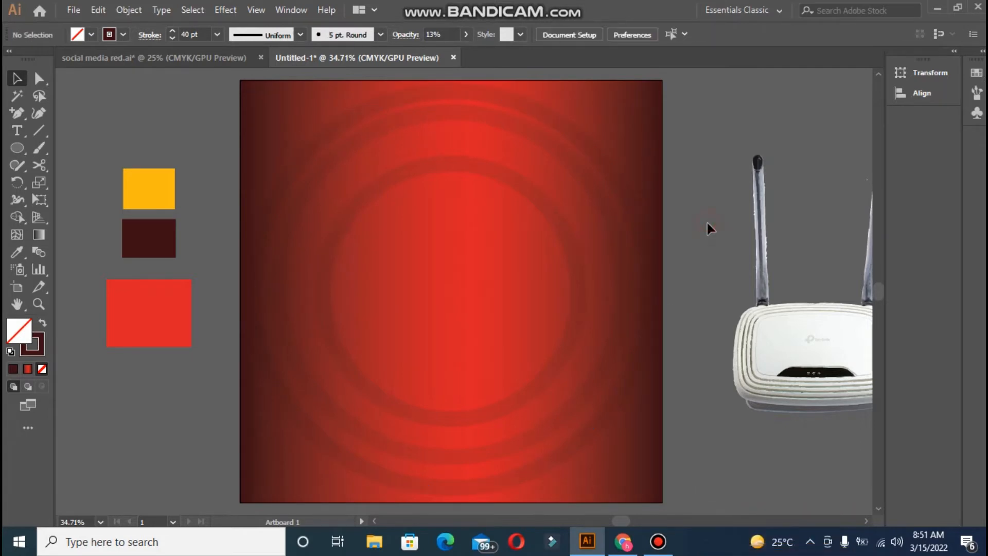
pyautogui.click(817, 344)
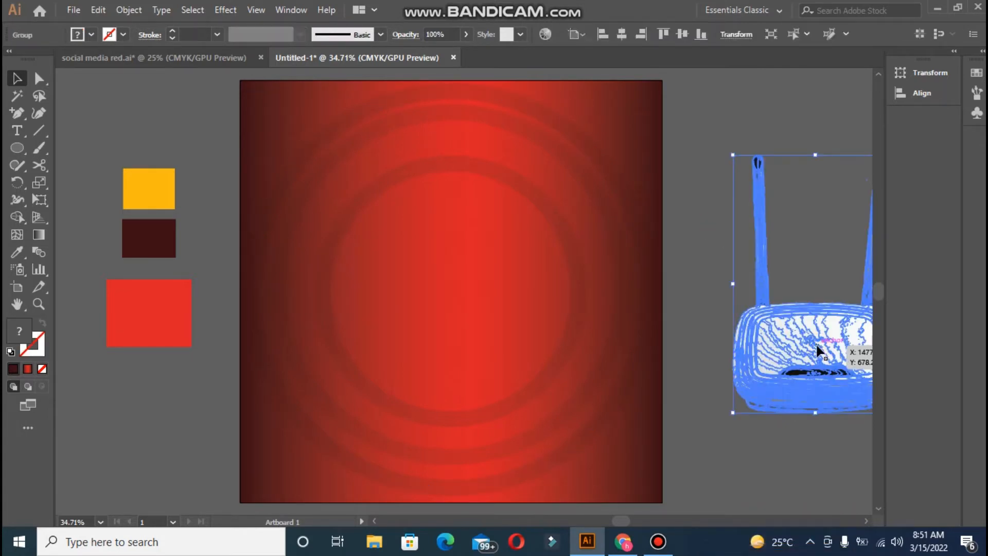
pyautogui.click(475, 457)
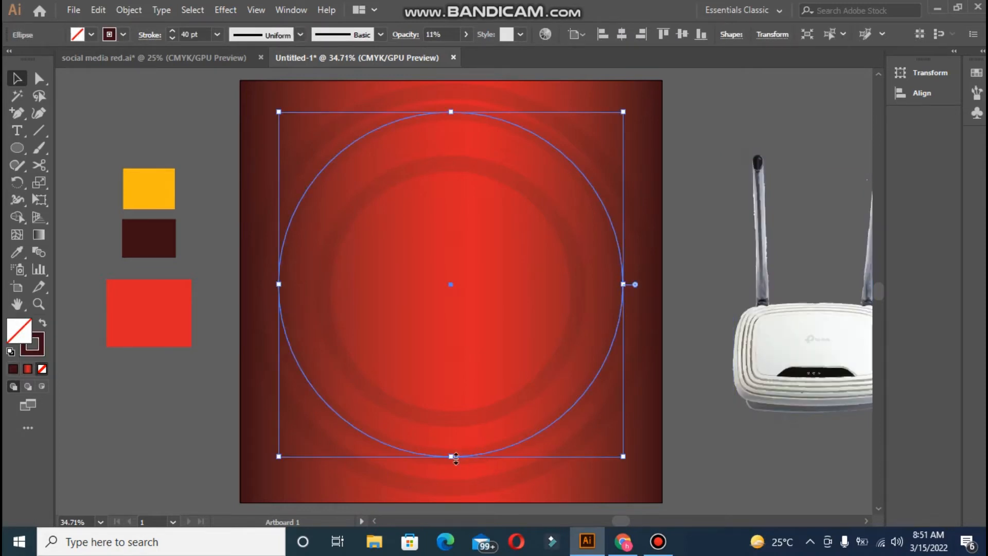
# Step: Move the router image onto the lower part of the rings and centre it horizontally on the artboard
pyautogui.click(761, 360)
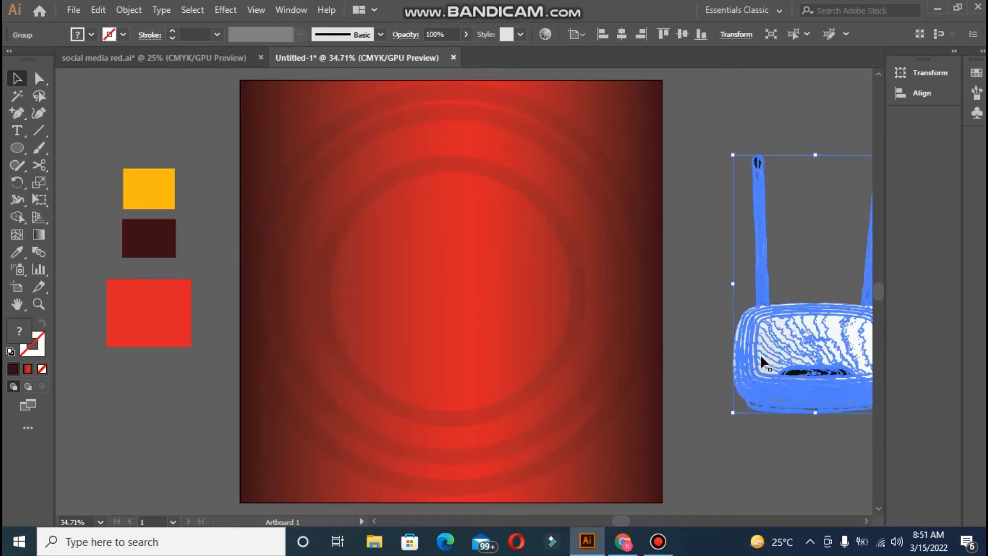
pyautogui.moveTo(761, 361); pyautogui.dragTo(407, 416)
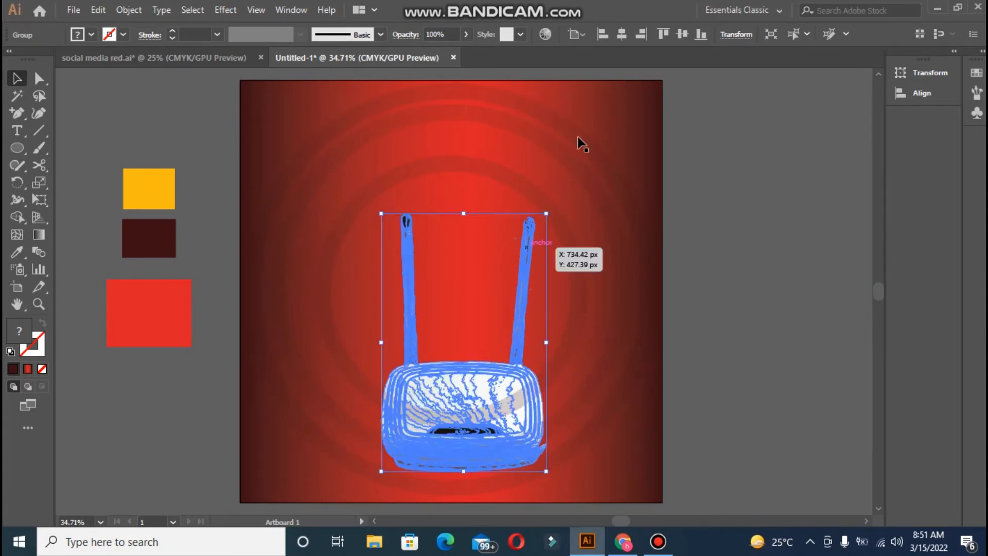
pyautogui.click(621, 35)
pyautogui.click(783, 319)
pyautogui.hotkey('ctrl', '-')
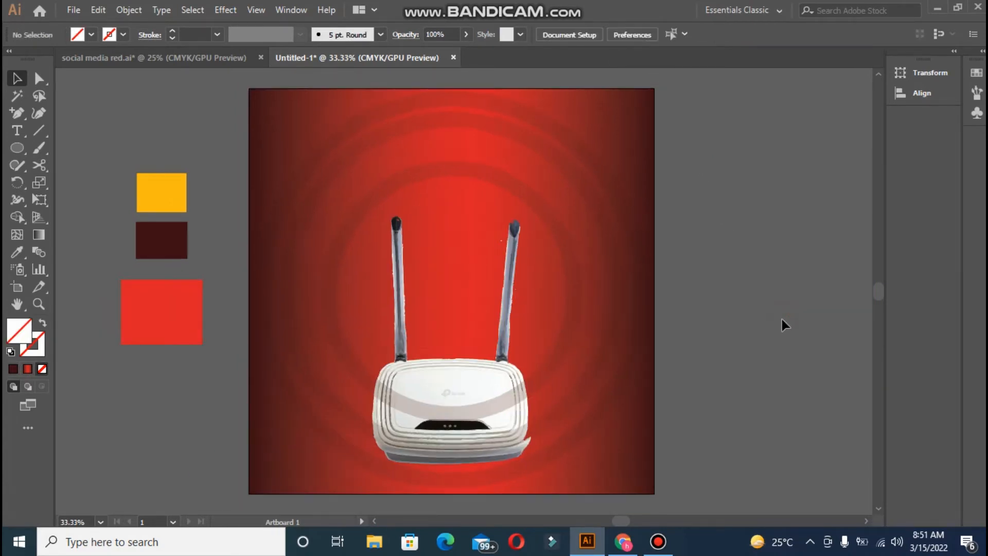
# Step: Nudge the router upward in small increments, keeping it horizontally centred
pyautogui.click(434, 420)
pyautogui.press('Up')
pyautogui.press('Up')
pyautogui.press('Up')
pyautogui.press('Up')
pyautogui.press('Up')
pyautogui.press('Up')
pyautogui.press('Up')
pyautogui.press('Up')
pyautogui.press('Up')
pyautogui.press('Up')
pyautogui.press('Up')
pyautogui.press('Up')
pyautogui.press('Up')
pyautogui.press('Up')
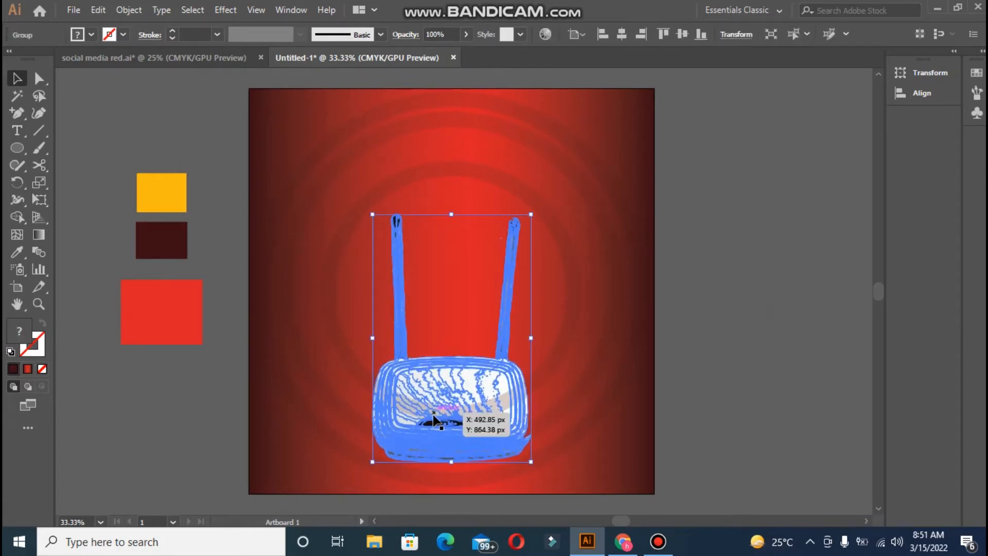
pyautogui.press('Up')
pyautogui.press('Up')
pyautogui.press('Up')
pyautogui.press('Up')
pyautogui.press('Up')
pyautogui.press('Up')
pyautogui.press('Up')
pyautogui.press('Up')
pyautogui.press('Up')
pyautogui.press('Up')
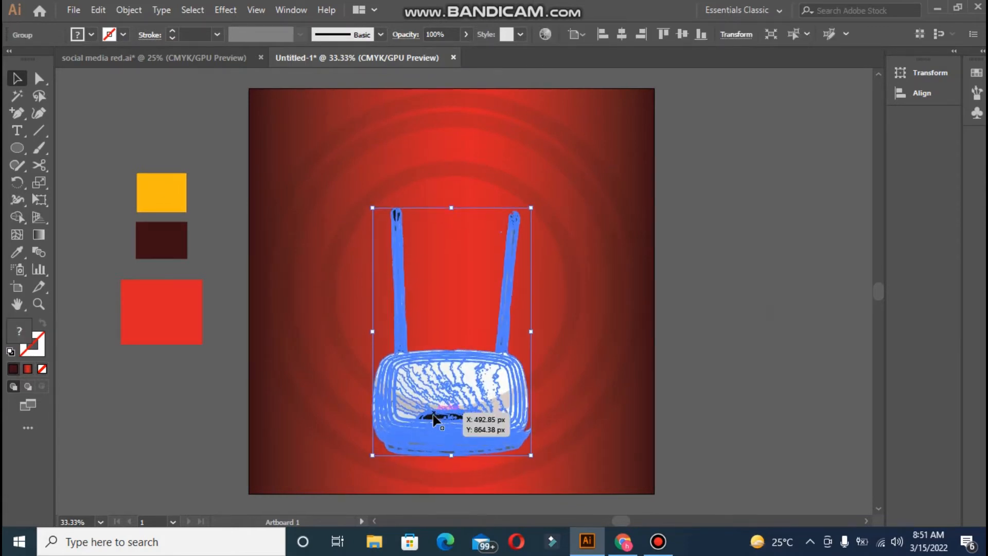
pyautogui.press('Up')
pyautogui.press('Up')
pyautogui.press('Up')
pyautogui.press('Up')
pyautogui.press('Up')
pyautogui.press('Up')
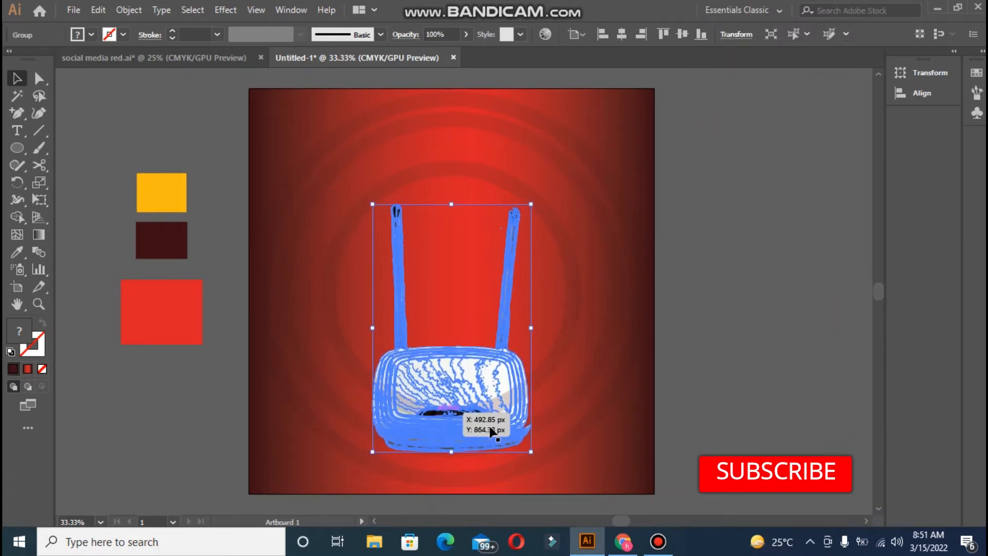
pyautogui.click(782, 403)
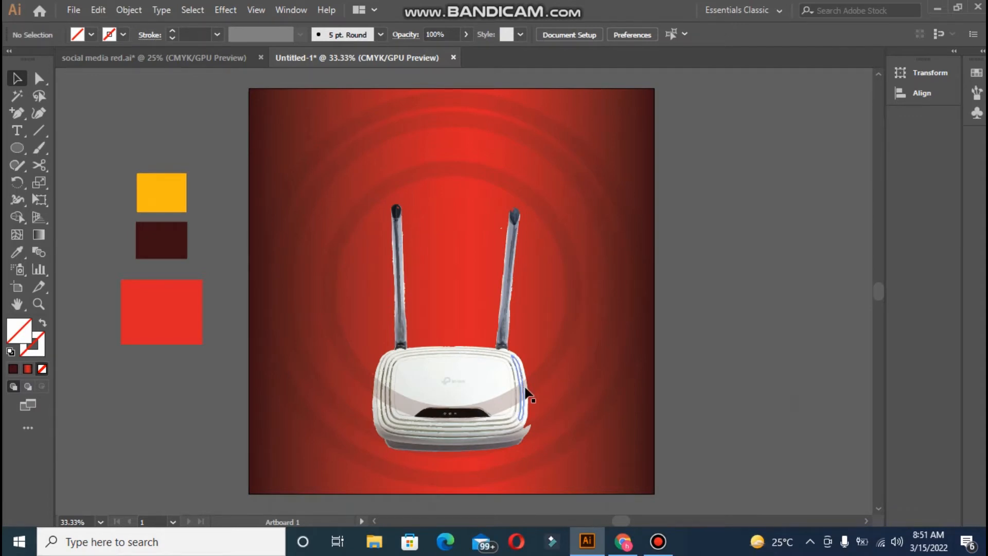
# Step: Bring the router to the front of the stacking order, above the translucent rings
pyautogui.rightClick(494, 384)
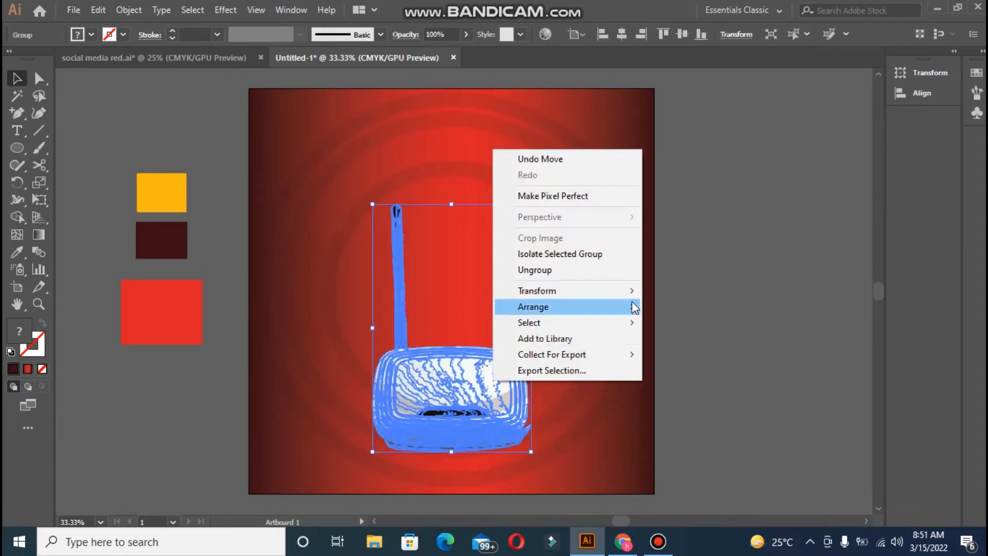
pyautogui.moveTo(636, 307)
pyautogui.click(677, 305)
pyautogui.click(732, 302)
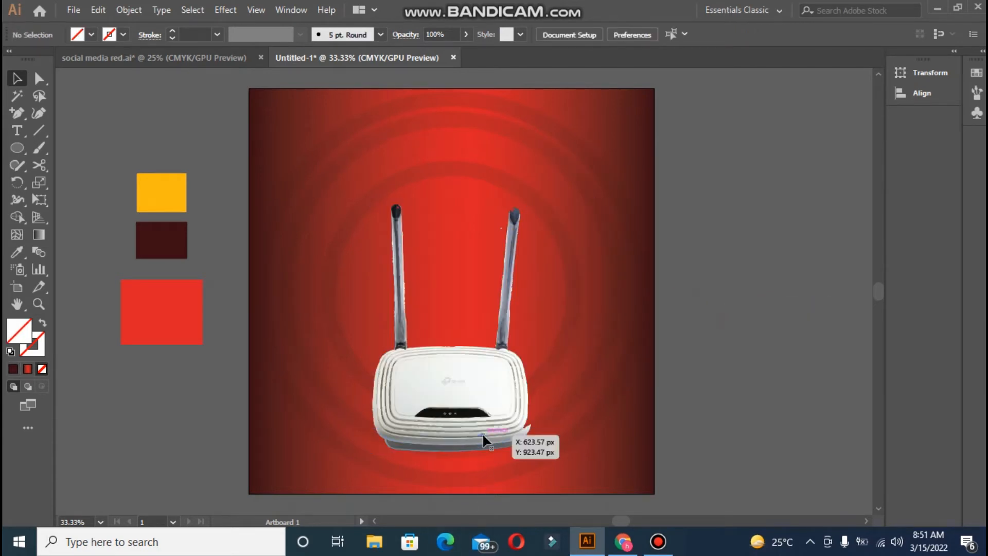
# Step: Try to make a reflected copy of the router with a 180° axis angle and rotate it upright over the original
pyautogui.click(448, 397)
pyautogui.rightClick(448, 397)
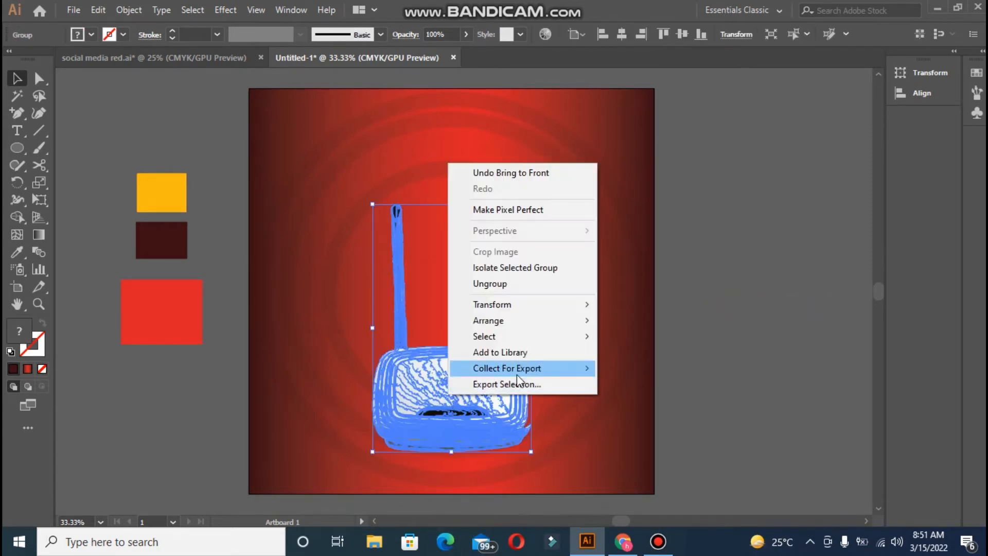
pyautogui.moveTo(560, 319)
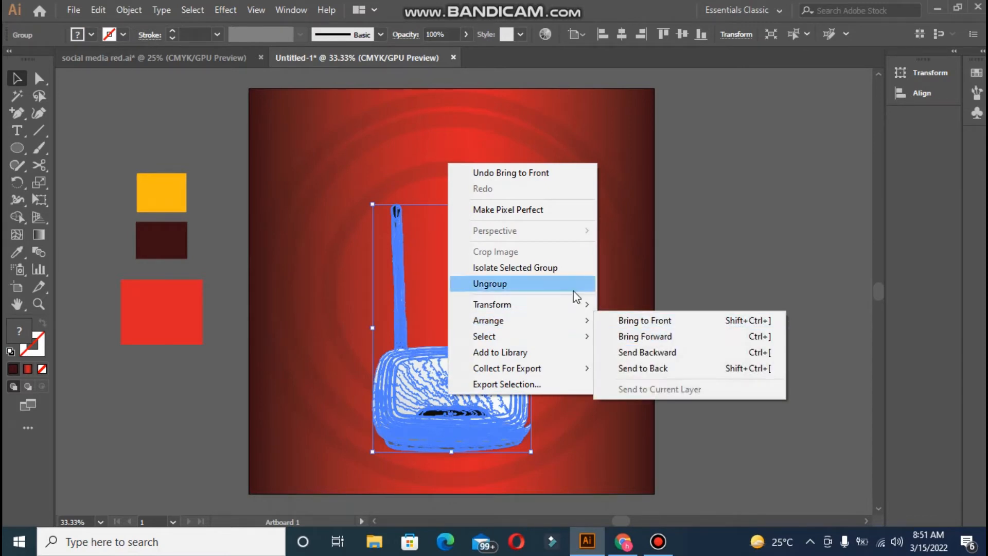
pyautogui.moveTo(578, 305)
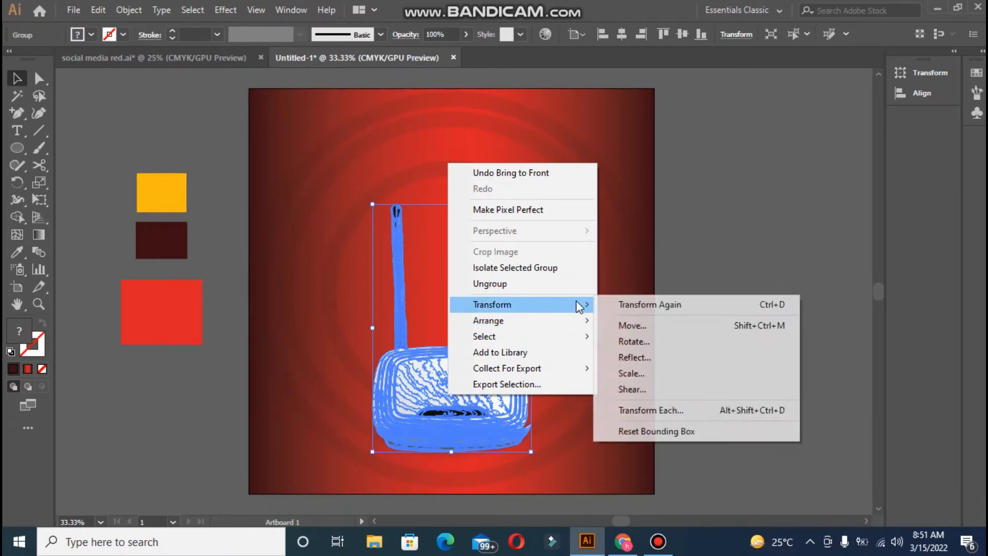
pyautogui.click(626, 356)
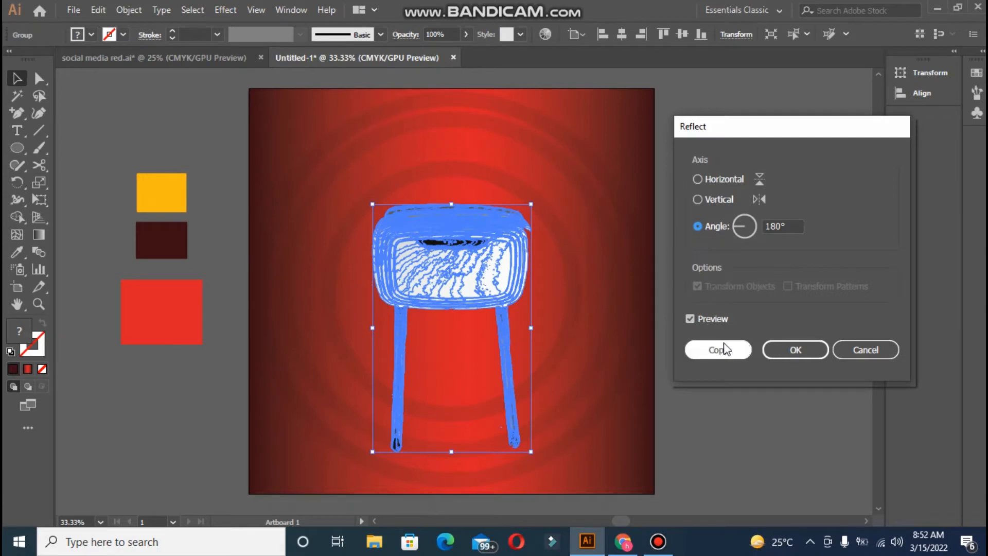
pyautogui.click(724, 349)
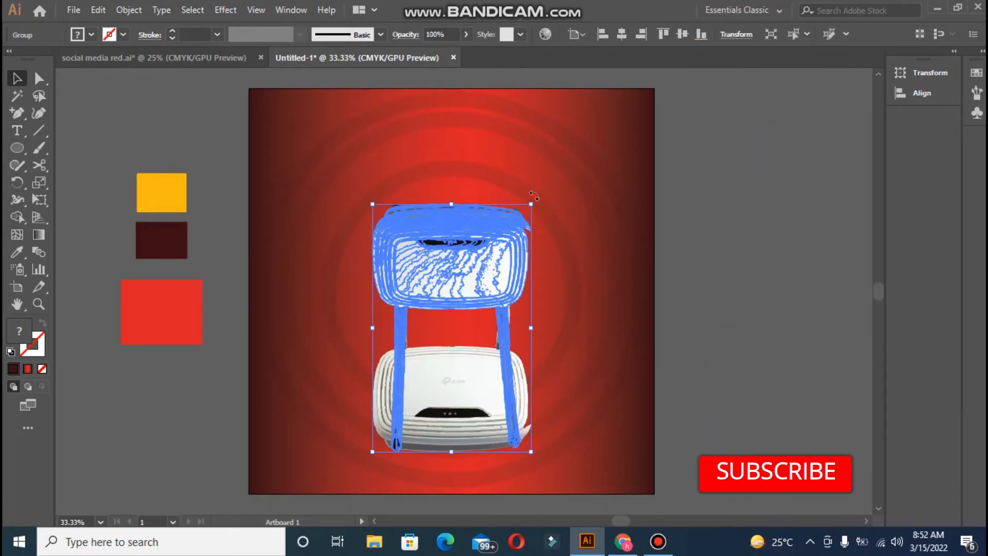
pyautogui.moveTo(534, 195); pyautogui.dragTo(434, 350)
# Step: Undo the rotation and creation of the reflected router copy
pyautogui.hotkey('ctrl', 'z')
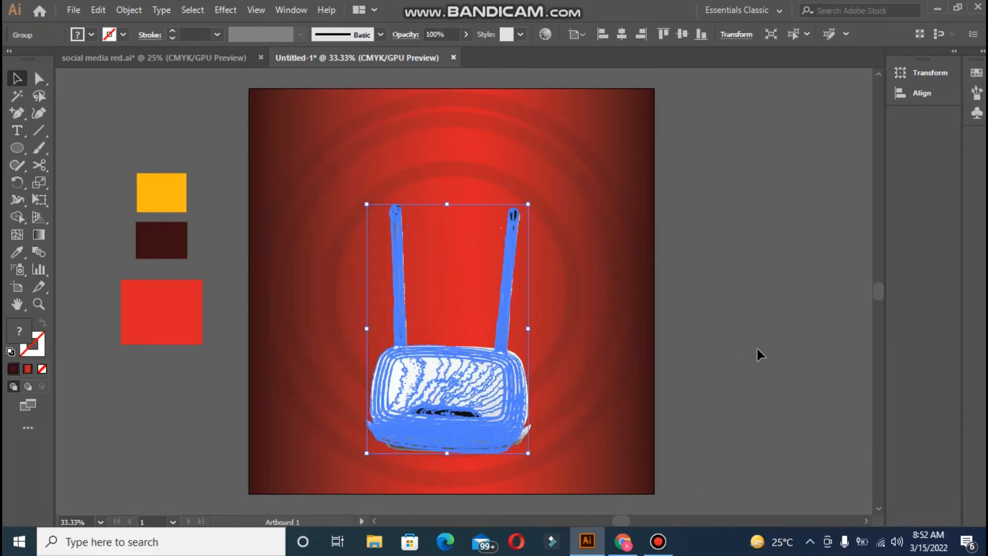
pyautogui.hotkey('ctrl', 'z')
pyautogui.hotkey('ctrl', 'z')
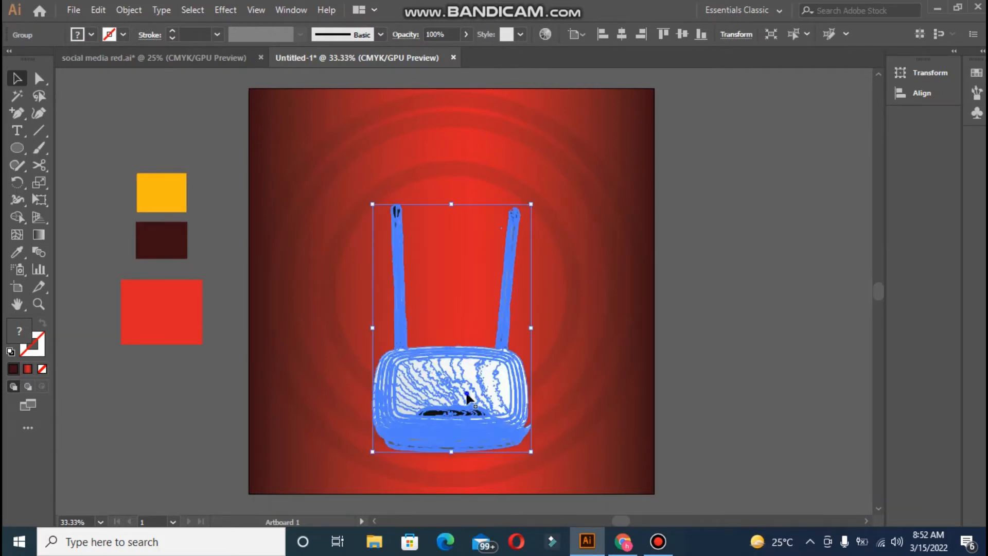
# Step: Try to make a reflected copy of the router with a 90° axis angle over the original
pyautogui.rightClick(467, 394)
pyautogui.moveTo(602, 303)
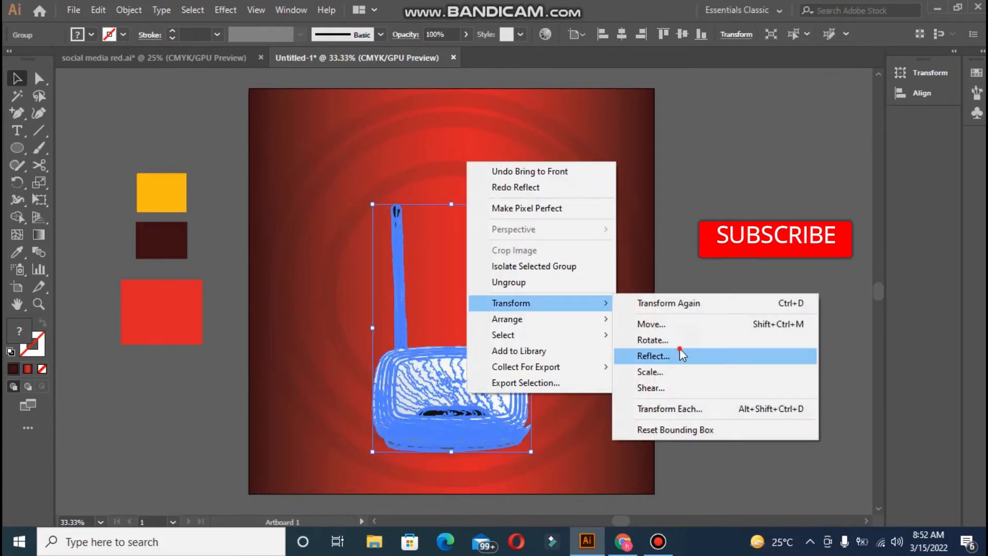
pyautogui.click(679, 350)
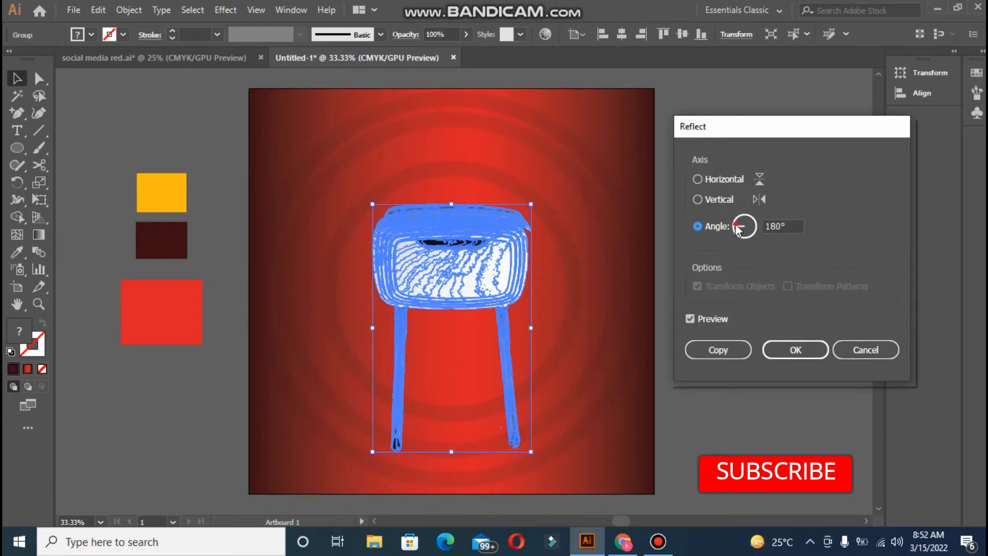
pyautogui.moveTo(738, 230); pyautogui.dragTo(748, 222)
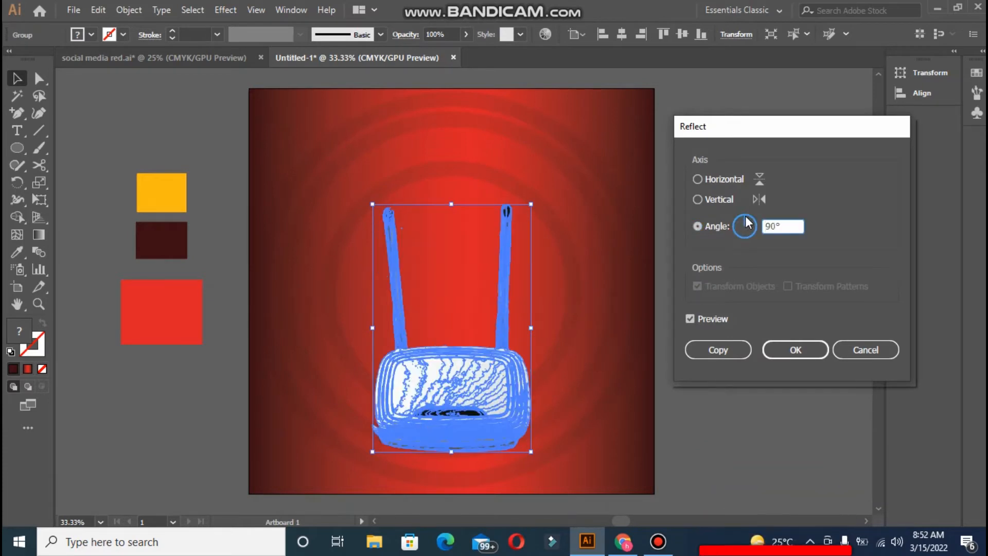
pyautogui.click(725, 352)
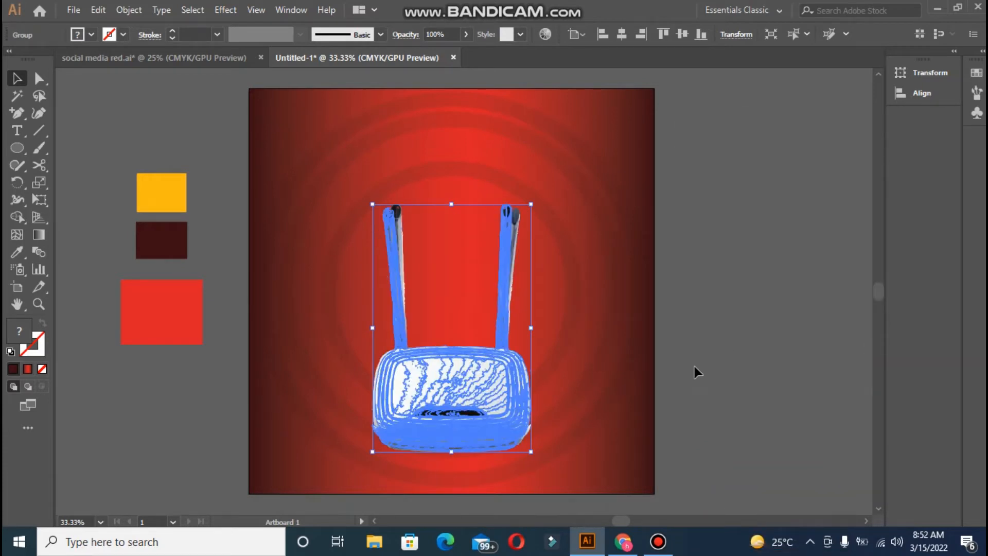
pyautogui.click(488, 390)
pyautogui.moveTo(487, 390)
pyautogui.mouseDown()
pyautogui.moveTo(483, 456)
pyautogui.moveTo(483, 407)
pyautogui.mouseUp()
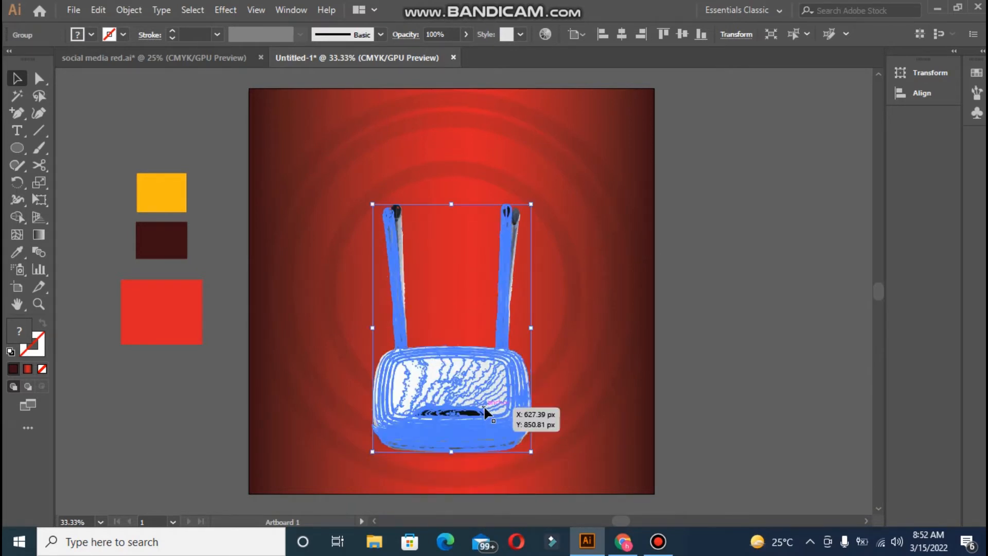
pyautogui.click(697, 400)
# Step: Create a copy of the router reflected about a 180° axis and place it directly beneath the original, base to base
pyautogui.rightClick(451, 387)
pyautogui.moveTo(558, 309)
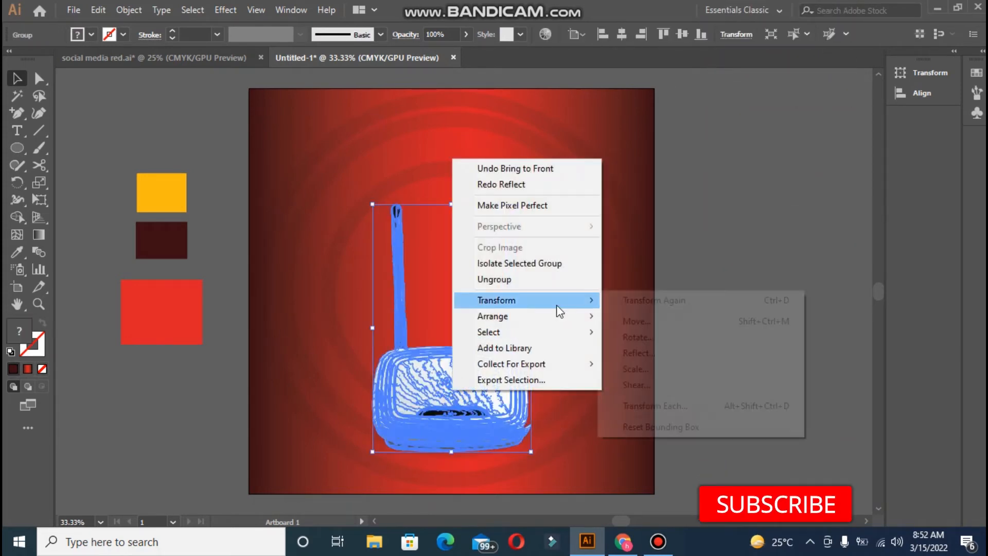
pyautogui.click(654, 352)
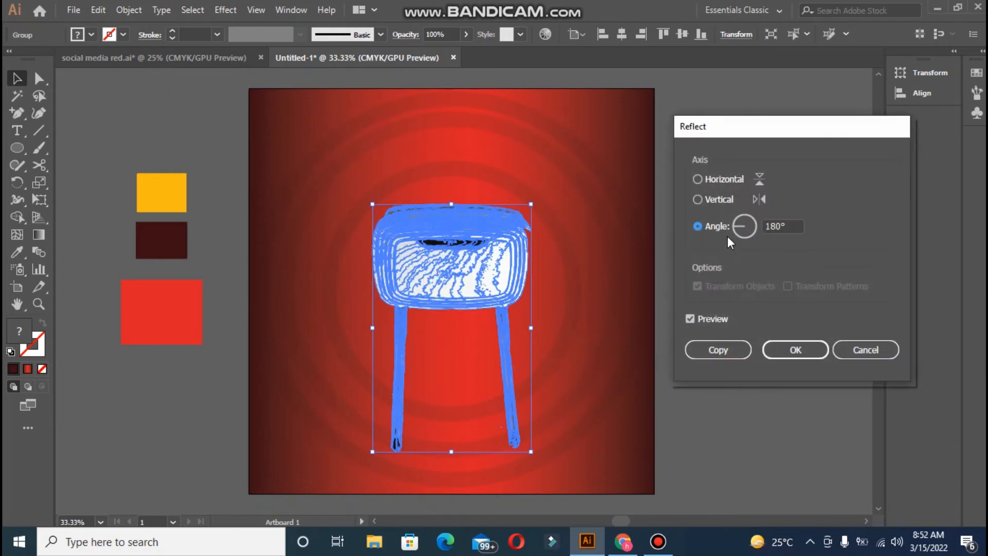
pyautogui.click(702, 352)
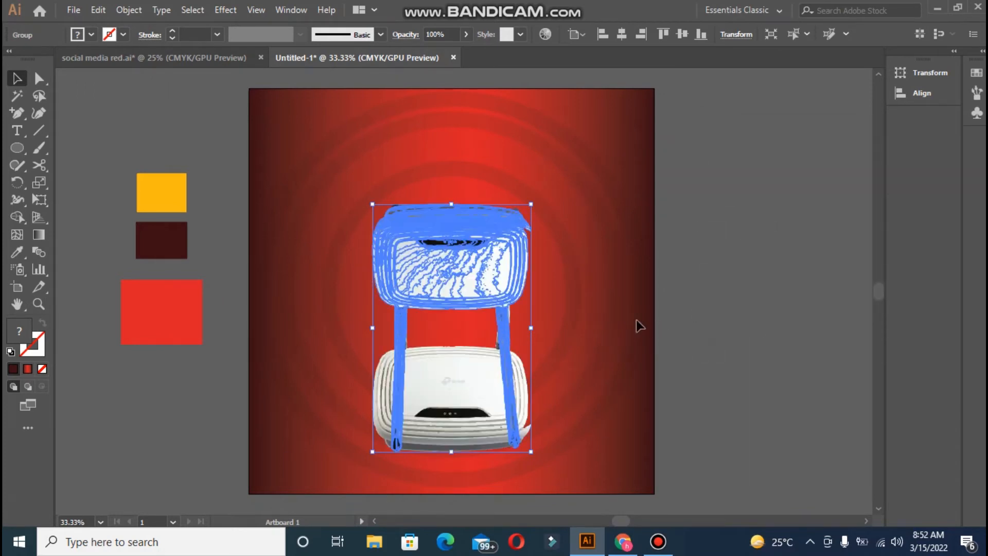
pyautogui.moveTo(460, 252); pyautogui.dragTo(458, 493)
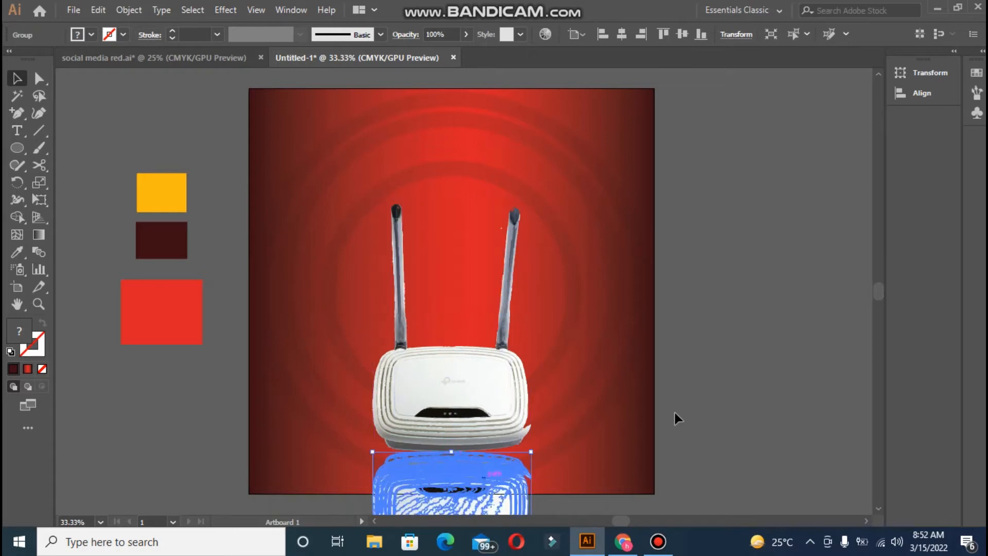
pyautogui.press('Up')
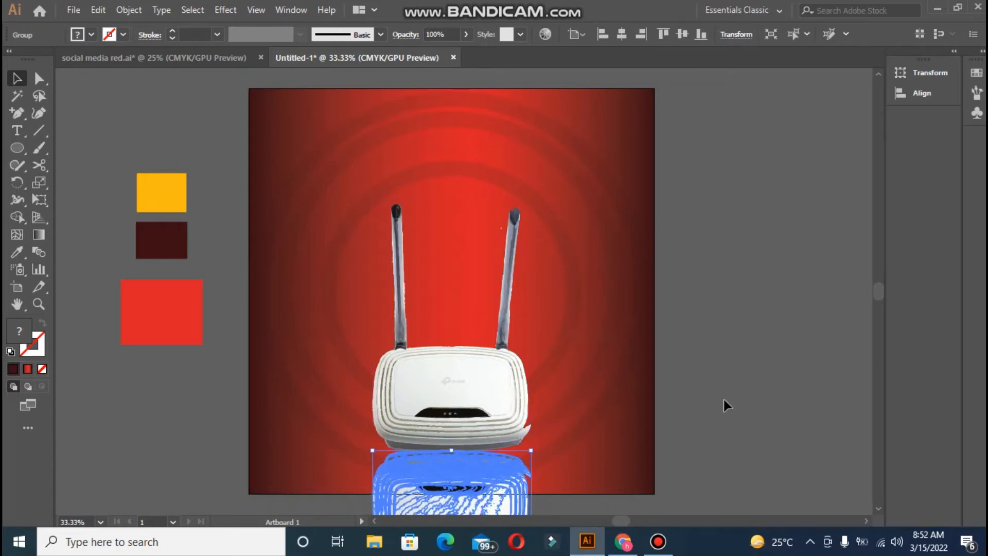
# Step: Lower the opacity of the upside-down router copy to 13% and deselect it
pyautogui.click(465, 36)
pyautogui.moveTo(433, 57); pyautogui.dragTo(418, 54)
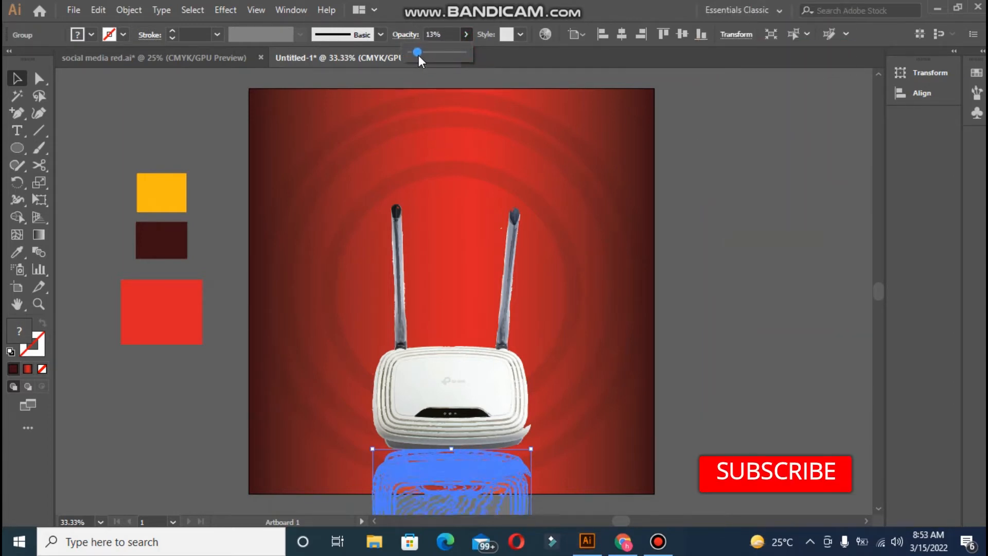
pyautogui.click(708, 165)
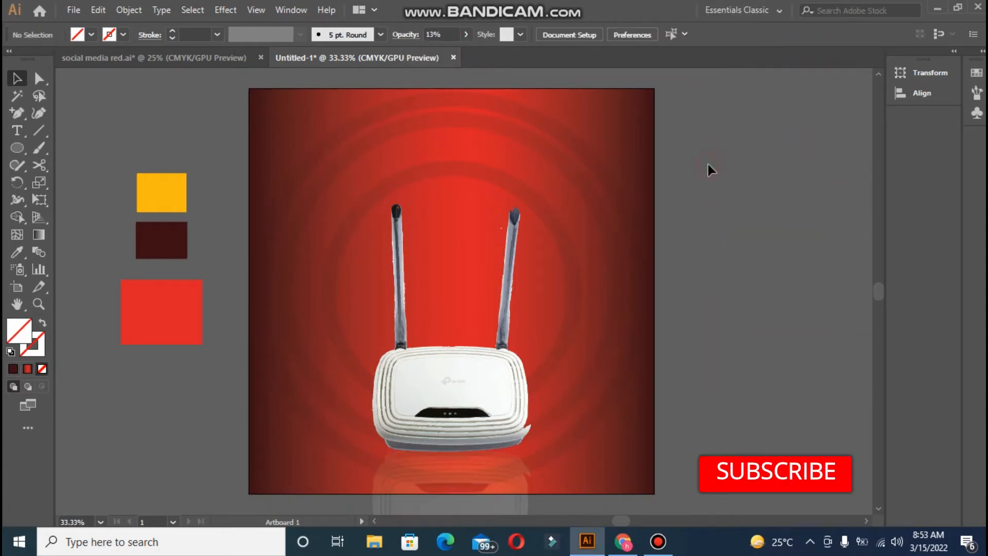
# Step: Cut the large outer ring open at its lowest anchor point with the Scissors tool
pyautogui.click(550, 453)
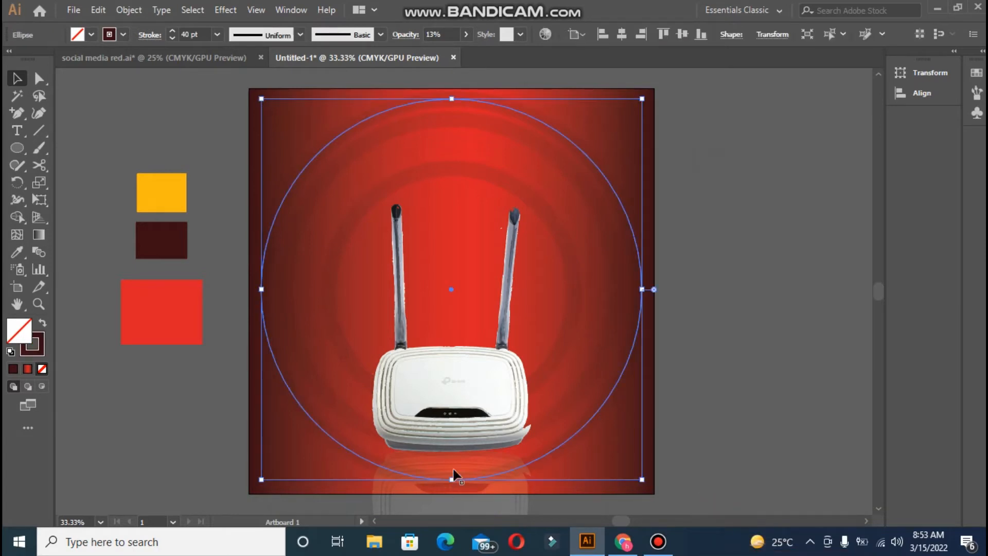
pyautogui.click(39, 165)
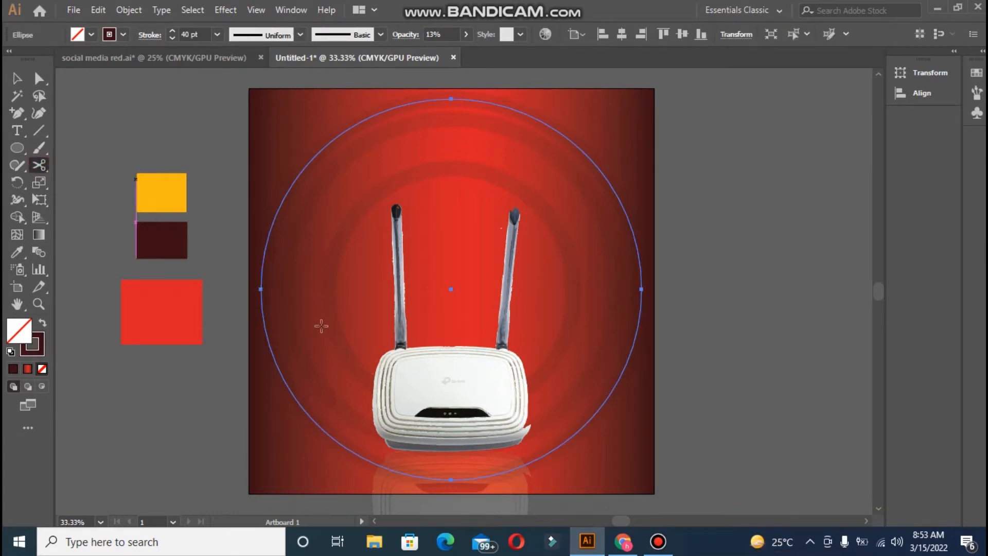
pyautogui.click(452, 479)
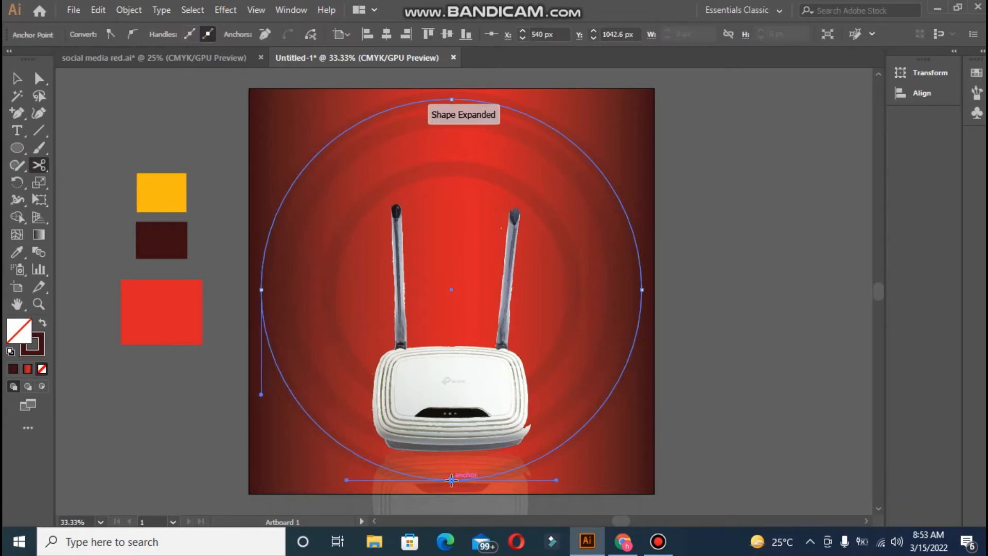
pyautogui.click(451, 480)
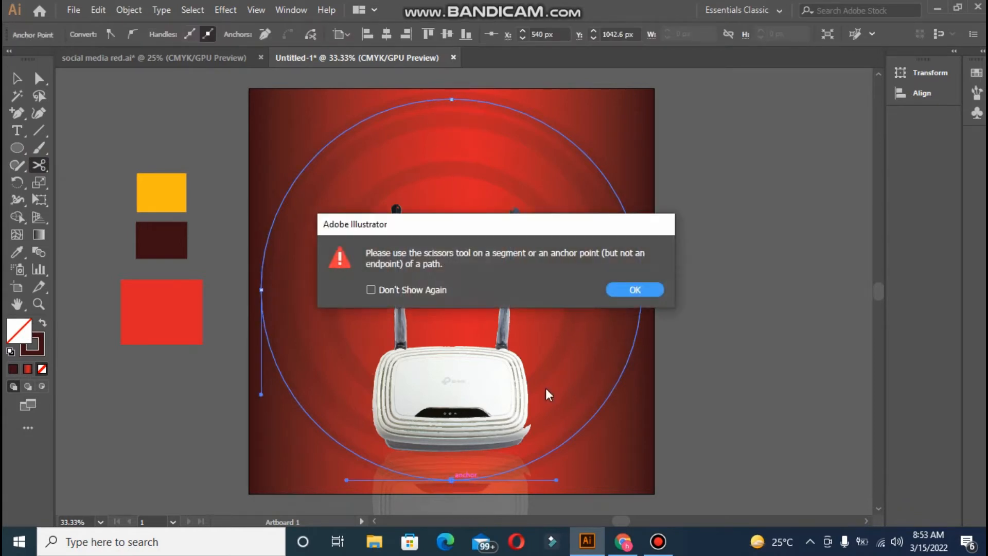
pyautogui.click(647, 292)
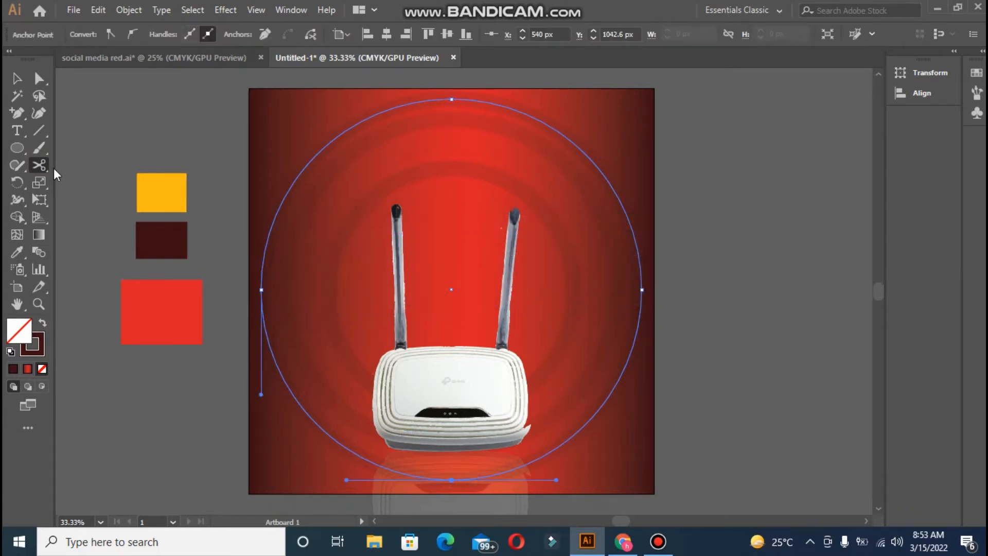
# Step: Pull one cut end of the outer ring away from the split to open a gap over the reflection
pyautogui.click(39, 78)
pyautogui.click(451, 476)
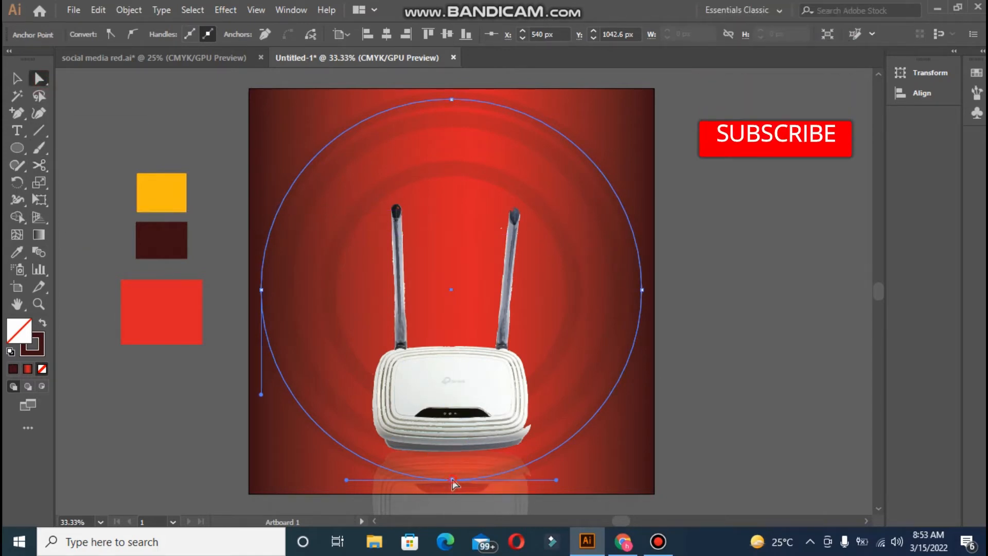
pyautogui.moveTo(453, 480); pyautogui.dragTo(404, 481)
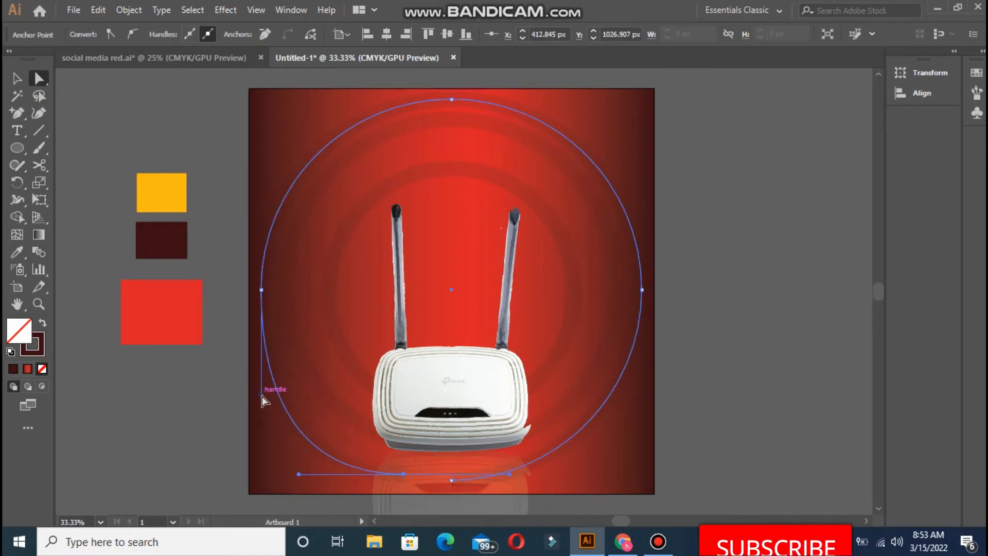
# Step: Try to reshape the outer ring's open side by shifting its end and side anchors and adjusting their handles
pyautogui.moveTo(262, 394); pyautogui.dragTo(268, 359)
pyautogui.moveTo(403, 477); pyautogui.dragTo(380, 474)
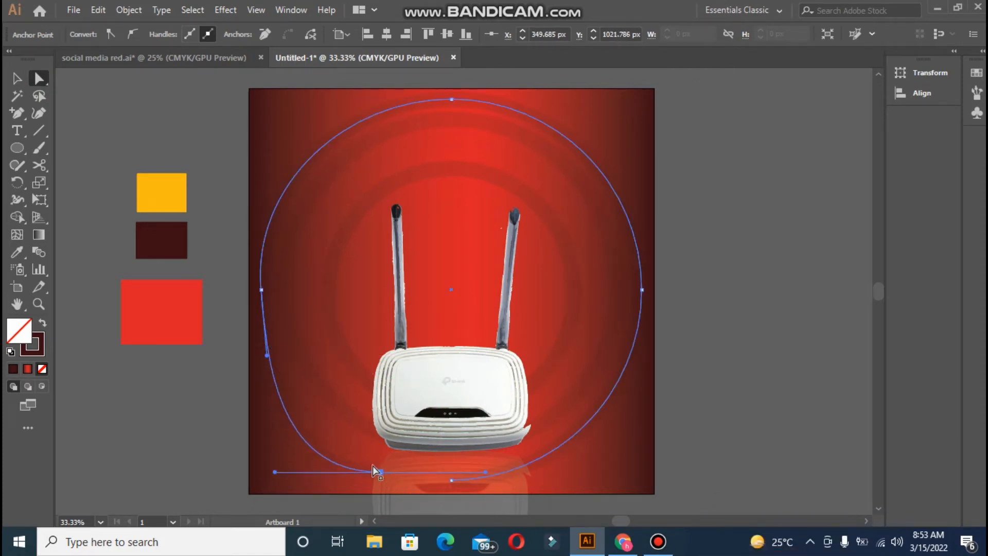
pyautogui.moveTo(261, 290); pyautogui.dragTo(259, 259)
pyautogui.moveTo(380, 472); pyautogui.dragTo(372, 473)
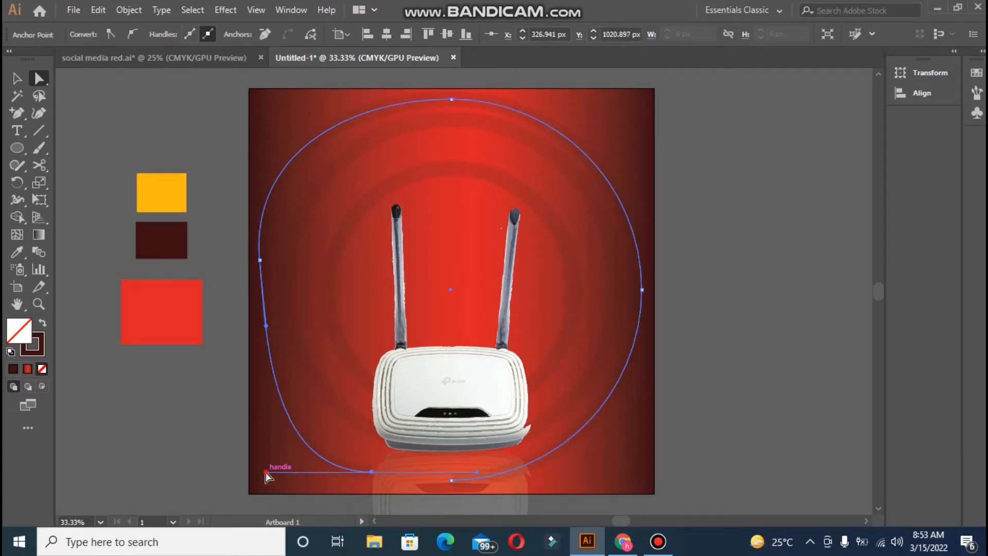
pyautogui.moveTo(267, 472); pyautogui.dragTo(283, 463)
pyautogui.click(180, 425)
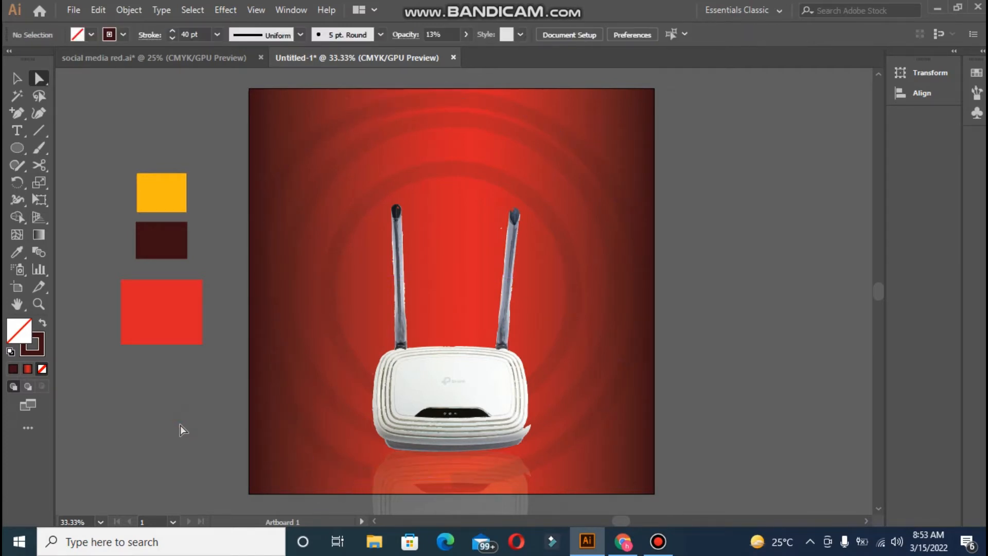
# Step: Try to erase the outer ring's lower section over the router's reflection with the Eraser tool
pyautogui.click(533, 459)
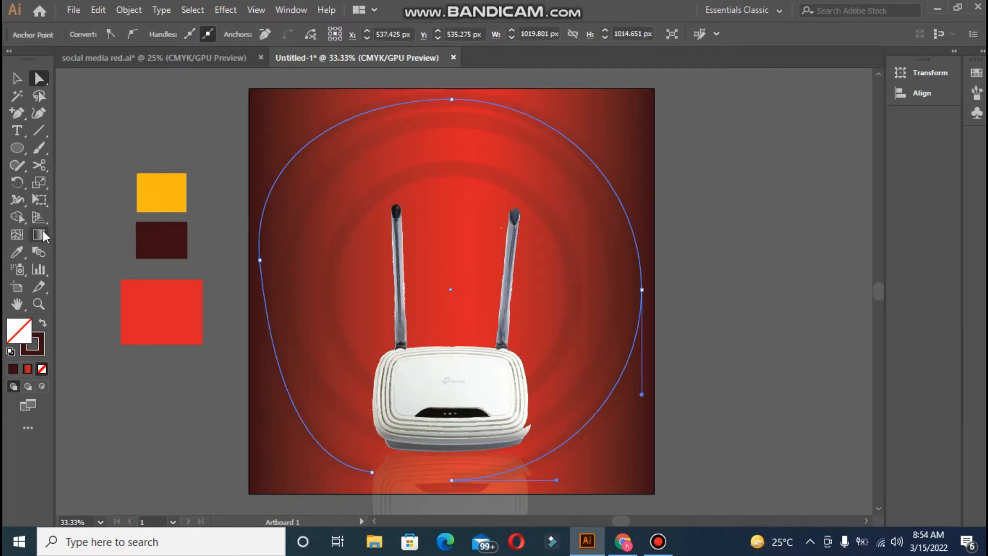
pyautogui.moveTo(39, 165); pyautogui.dragTo(82, 163)
pyautogui.moveTo(547, 449)
pyautogui.mouseDown()
pyautogui.moveTo(538, 463)
pyautogui.moveTo(437, 476)
pyautogui.mouseUp()
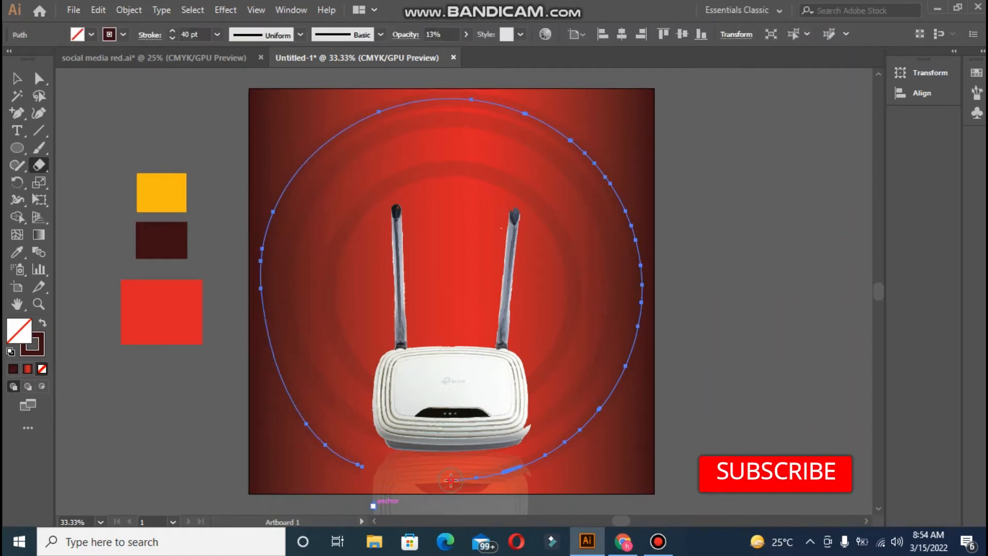
pyautogui.moveTo(440, 486)
pyautogui.mouseDown()
pyautogui.moveTo(533, 487)
pyautogui.moveTo(519, 467)
pyautogui.mouseUp()
pyautogui.click(38, 78)
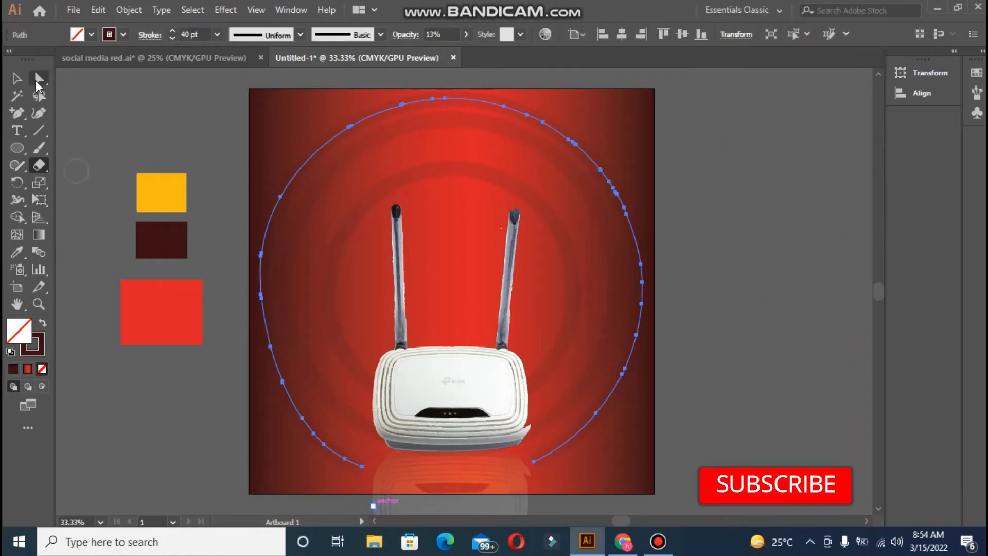
pyautogui.click(363, 467)
# Step: Undo the erasing and the anchor and handle adjustments on the outer ring
pyautogui.hotkey('ctrl', 'z')
pyautogui.hotkey('ctrl', 'z')
pyautogui.hotkey('ctrl', 'z')
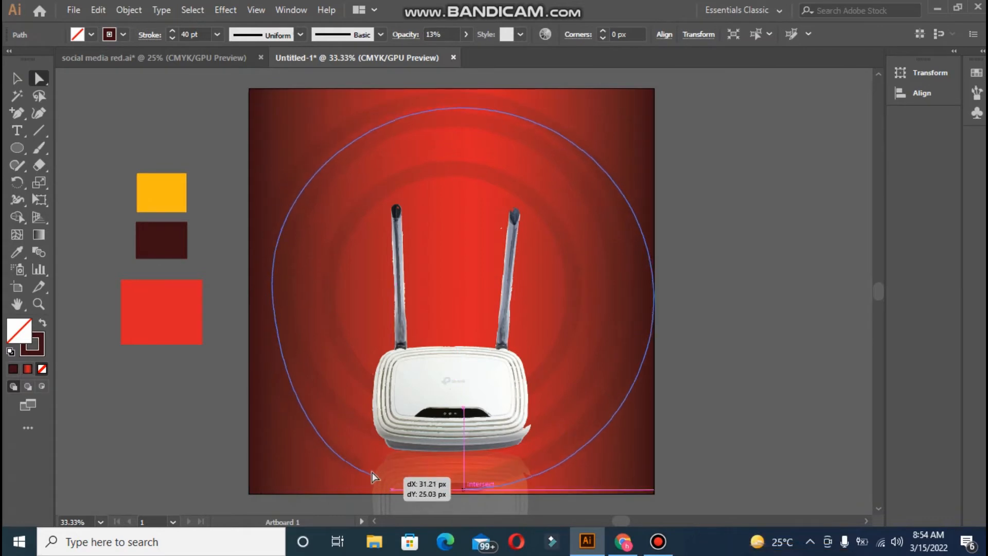
# Step: Erase the lower section of the outer ring where it crosses the router's reflection
pyautogui.click(39, 165)
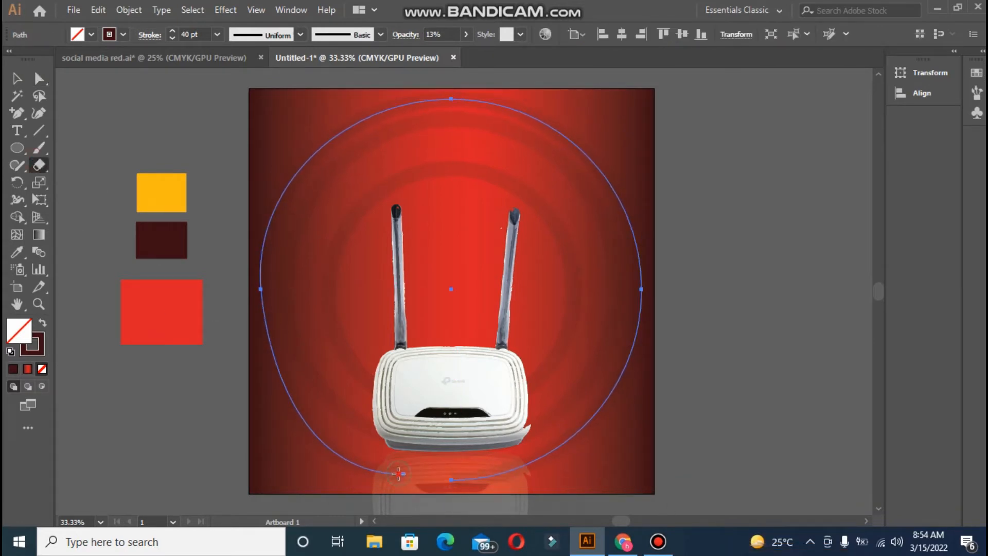
pyautogui.moveTo(400, 476); pyautogui.dragTo(386, 481)
pyautogui.moveTo(463, 479); pyautogui.dragTo(513, 479)
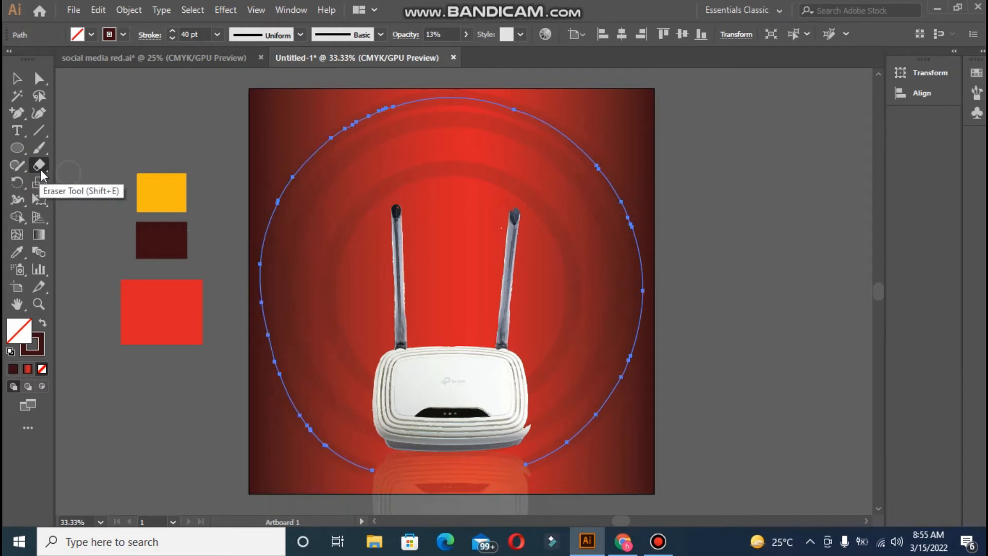
pyautogui.press('v')
pyautogui.click(450, 483)
pyautogui.click(449, 479)
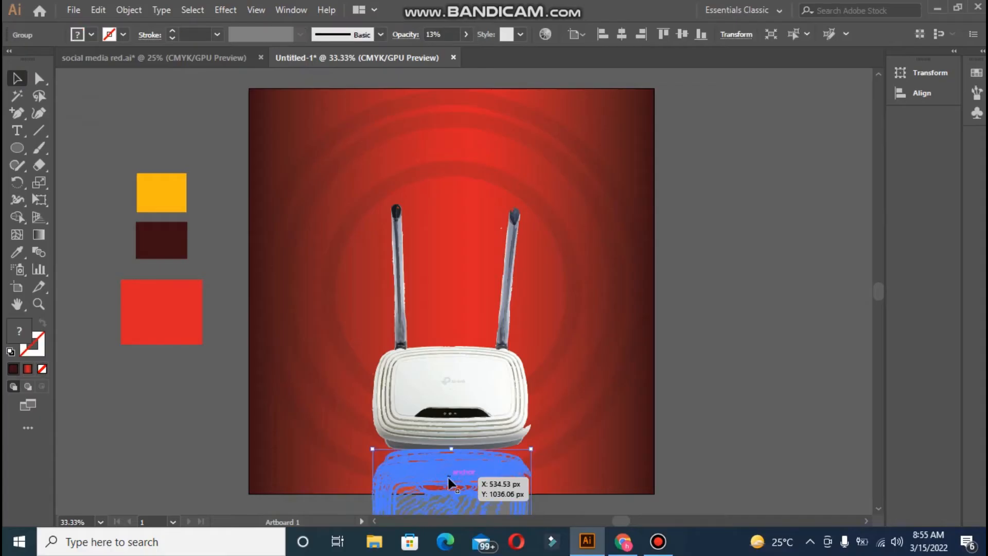
pyautogui.click(725, 382)
# Step: Add the two-line text "LOGO HERE" on the empty canvas beside the artboard and enlarge it to about 34 pt
pyautogui.hotkey('ctrl', '-')
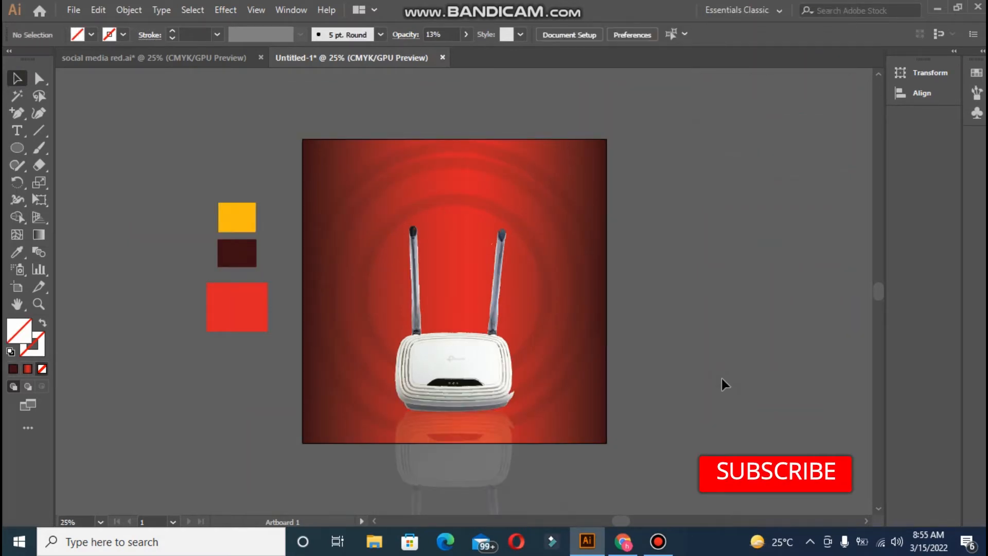
pyautogui.click(17, 149)
pyautogui.click(18, 131)
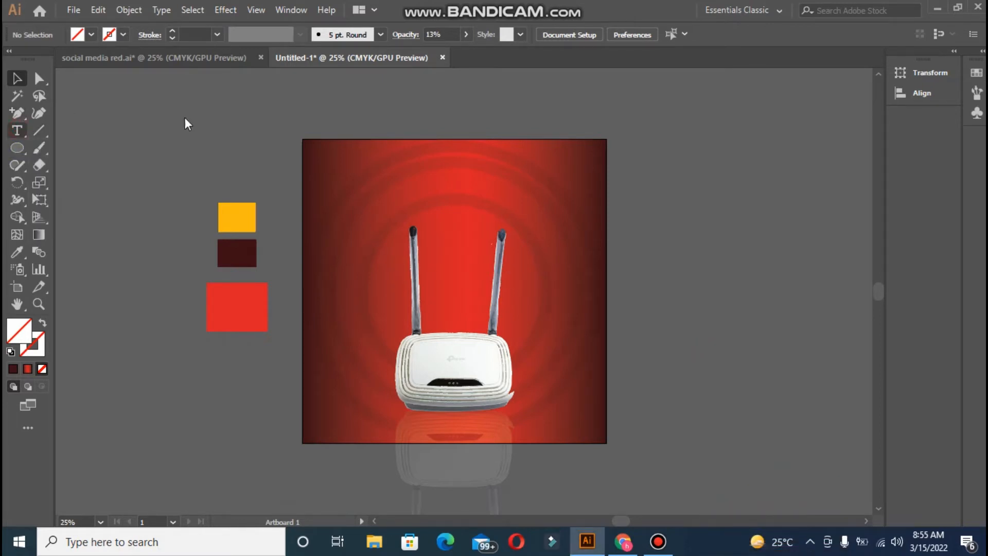
pyautogui.click(88, 137)
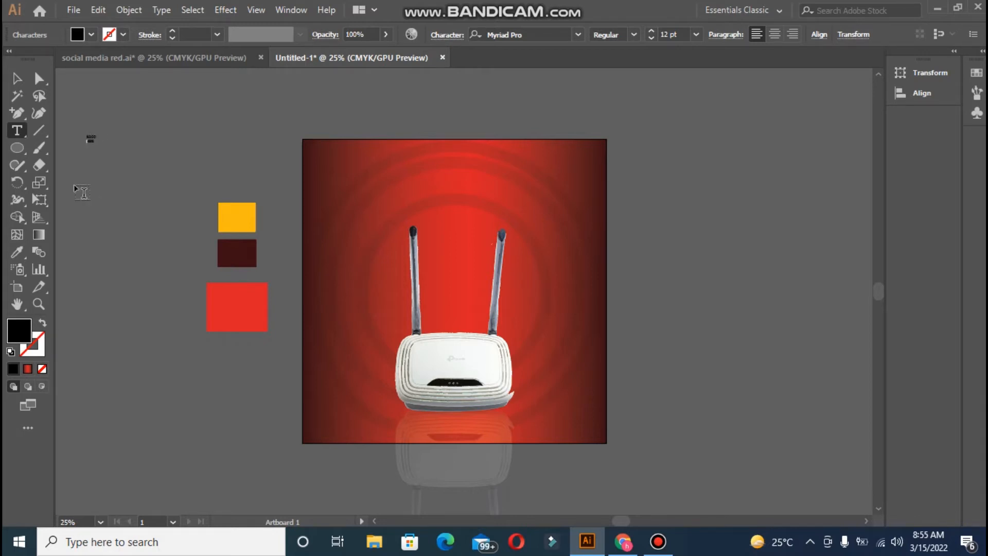
pyautogui.click(17, 79)
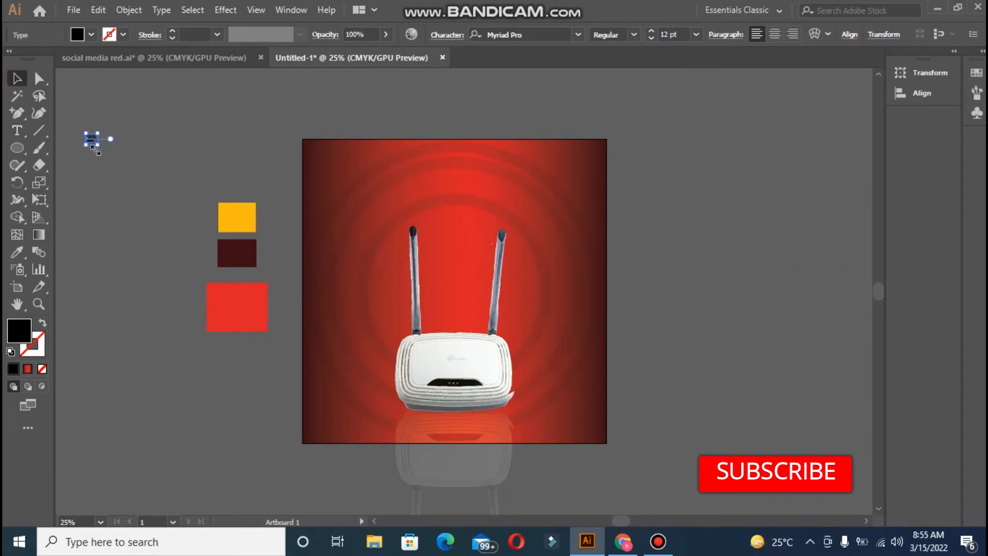
pyautogui.moveTo(96, 148); pyautogui.dragTo(117, 172)
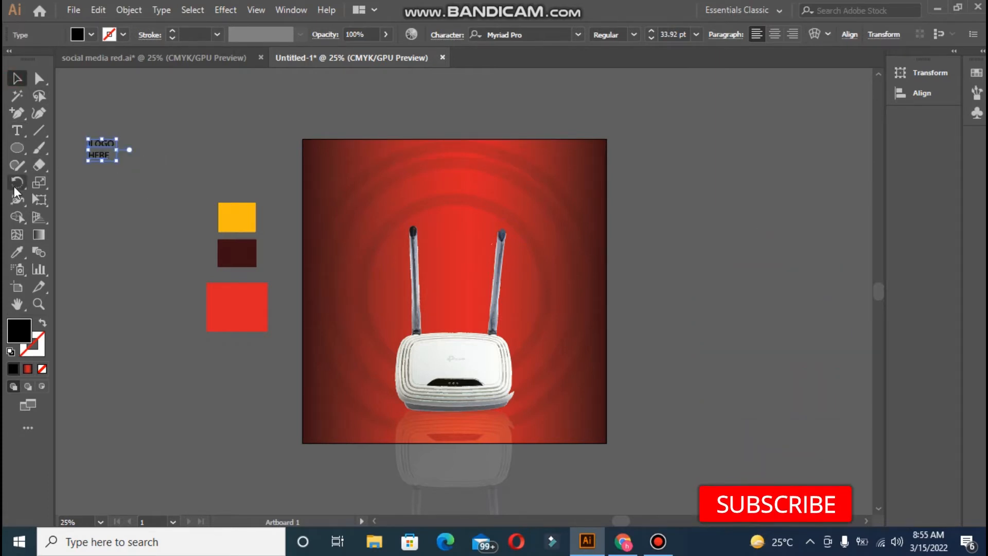
pyautogui.click(18, 132)
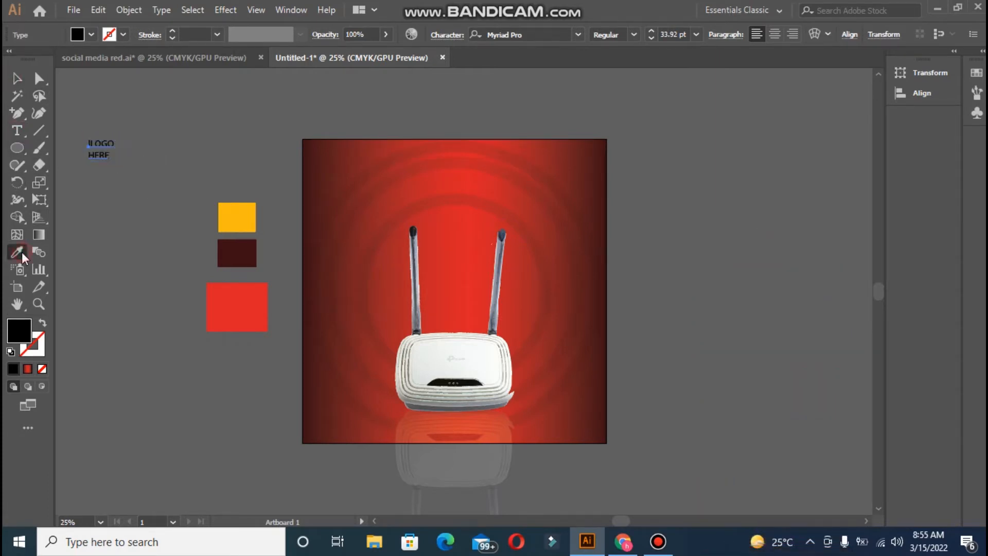
# Step: Color the "LOGO HERE" text with the yellow swatch and place it in the artboard's upper-right corner
pyautogui.click(244, 211)
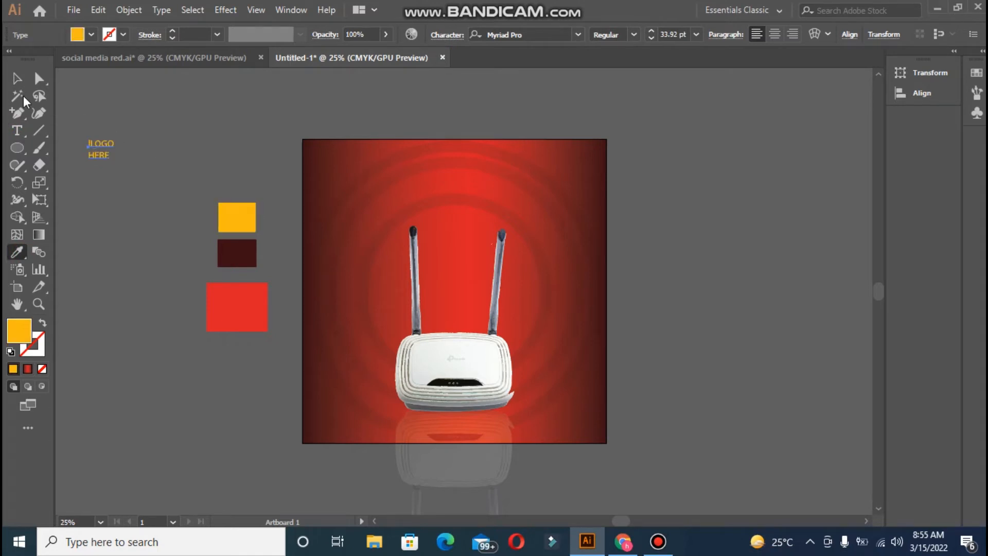
pyautogui.click(14, 80)
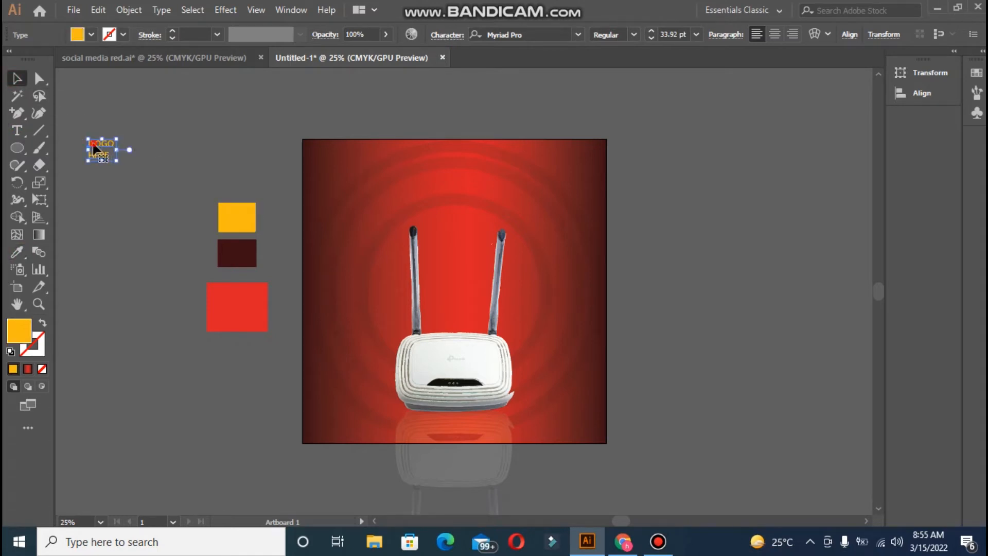
pyautogui.doubleClick(94, 146)
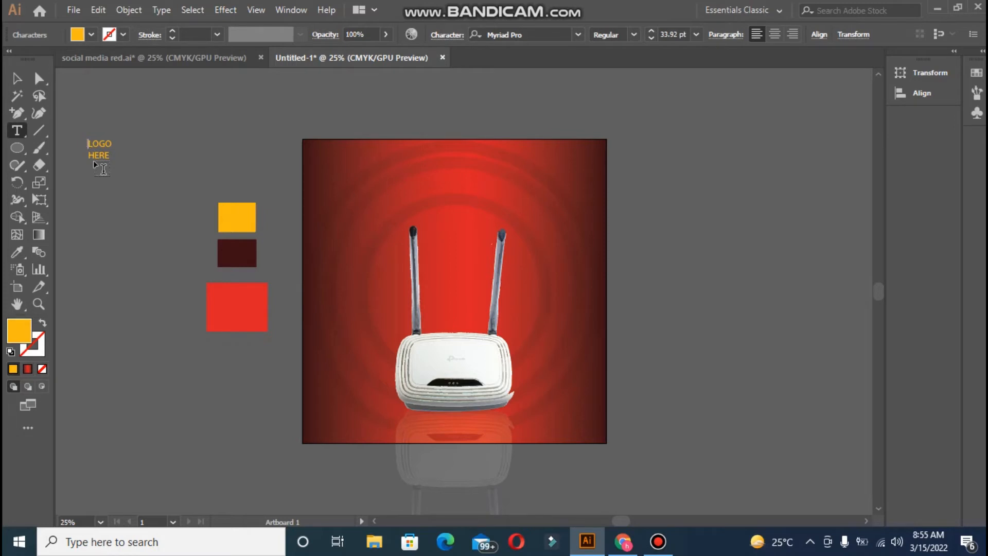
pyautogui.click(17, 79)
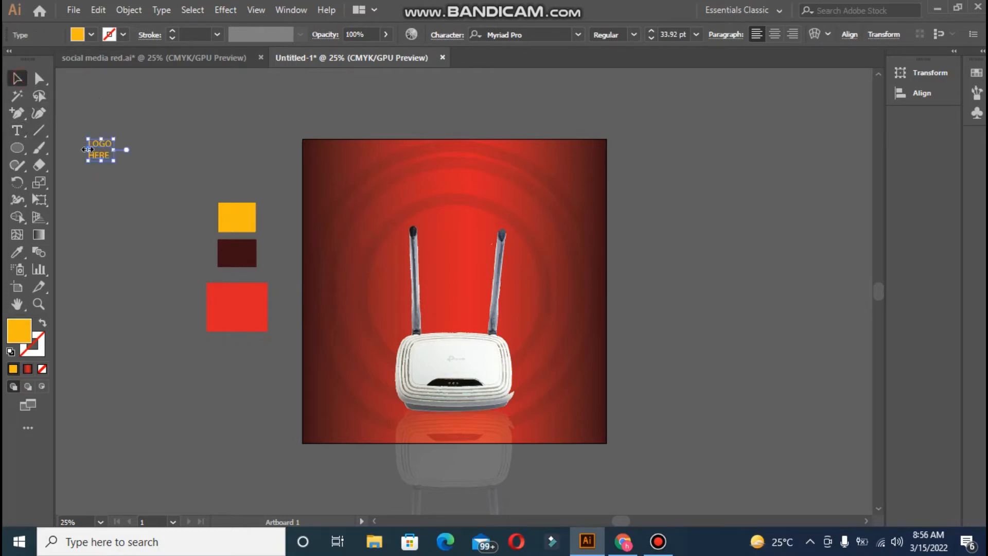
pyautogui.moveTo(98, 148); pyautogui.dragTo(578, 160)
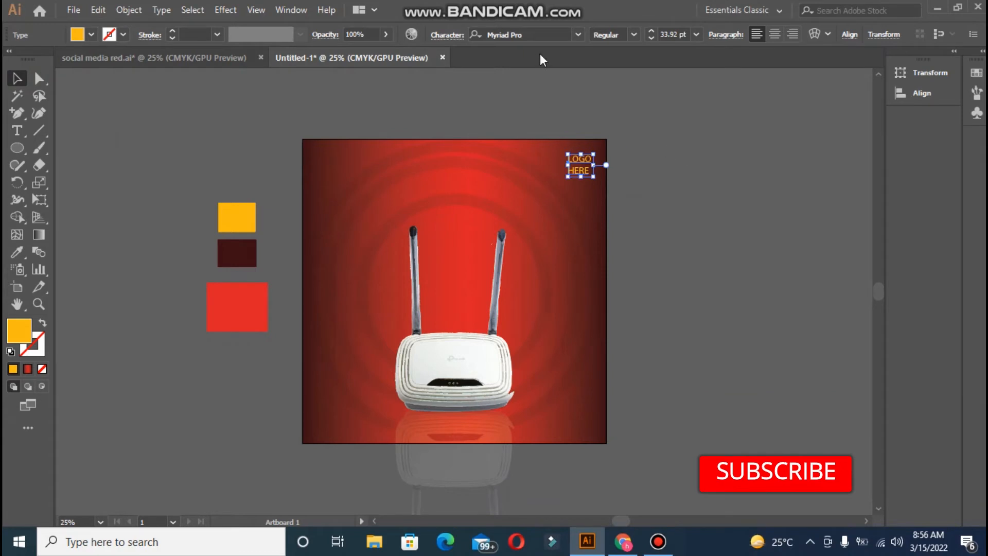
# Step: Set the "LOGO HERE" text to Bold at 37 pt and shift it slightly inward from the artboard's right edge
pyautogui.click(629, 33)
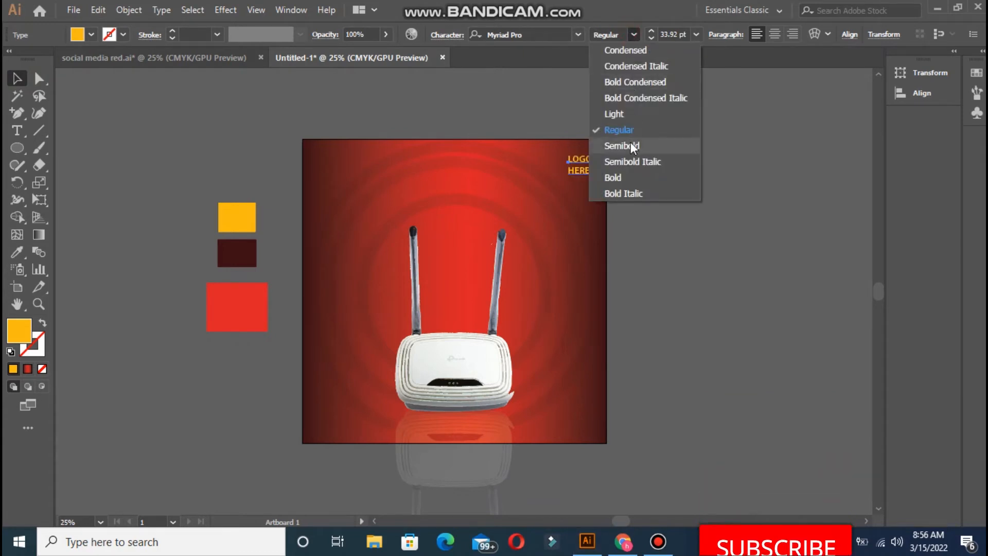
pyautogui.click(620, 177)
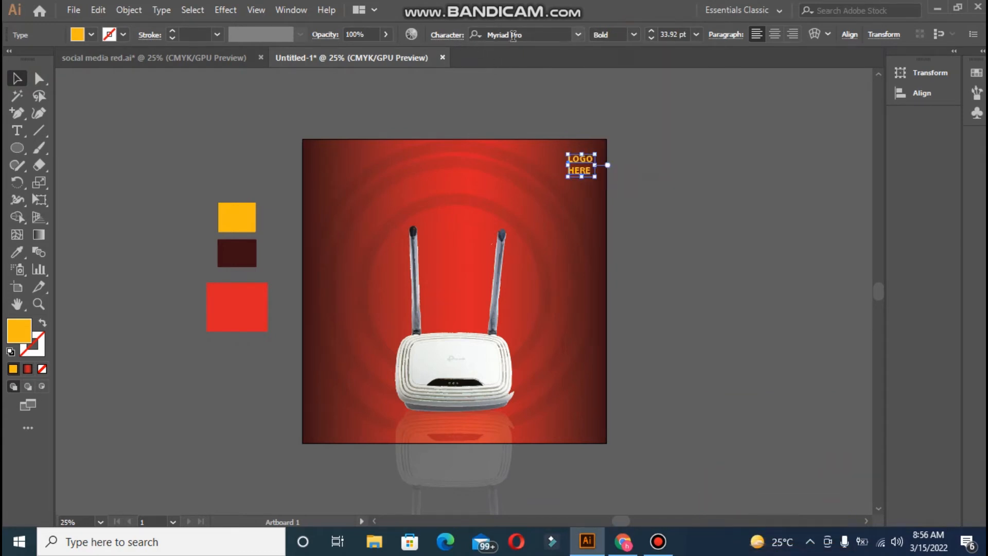
pyautogui.click(443, 35)
pyautogui.click(321, 98)
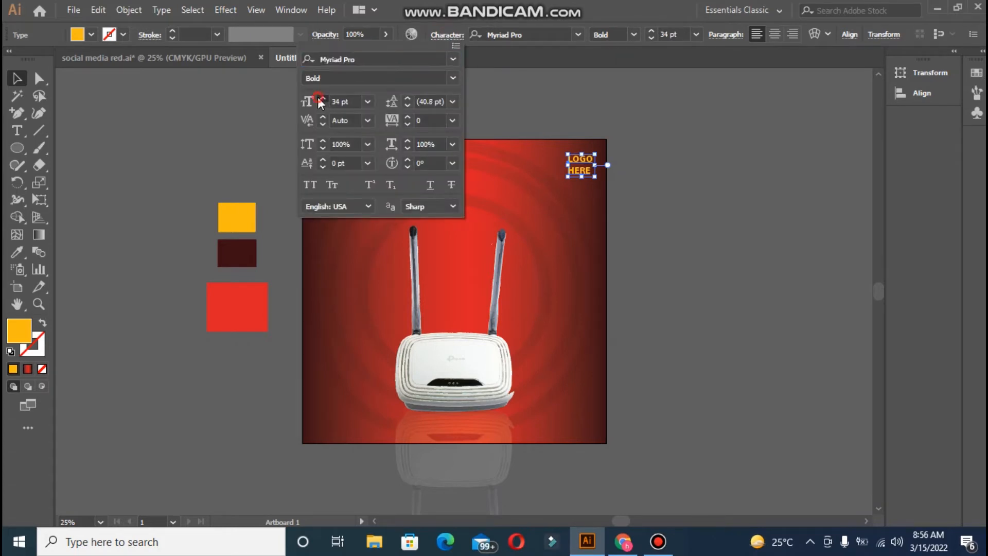
pyautogui.click(321, 98)
pyautogui.click(322, 99)
pyautogui.click(322, 98)
pyautogui.click(698, 162)
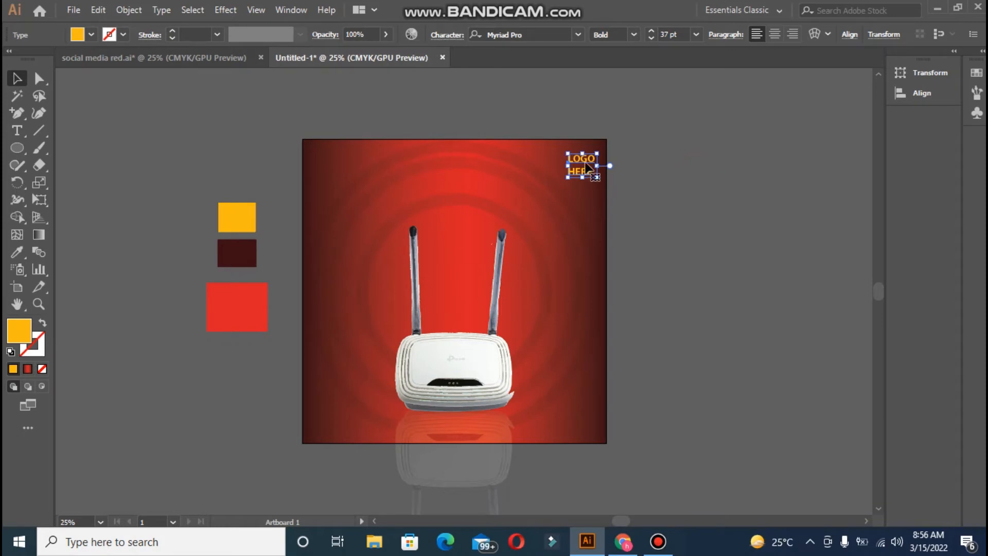
pyautogui.moveTo(583, 166); pyautogui.dragTo(574, 167)
pyautogui.press('Up')
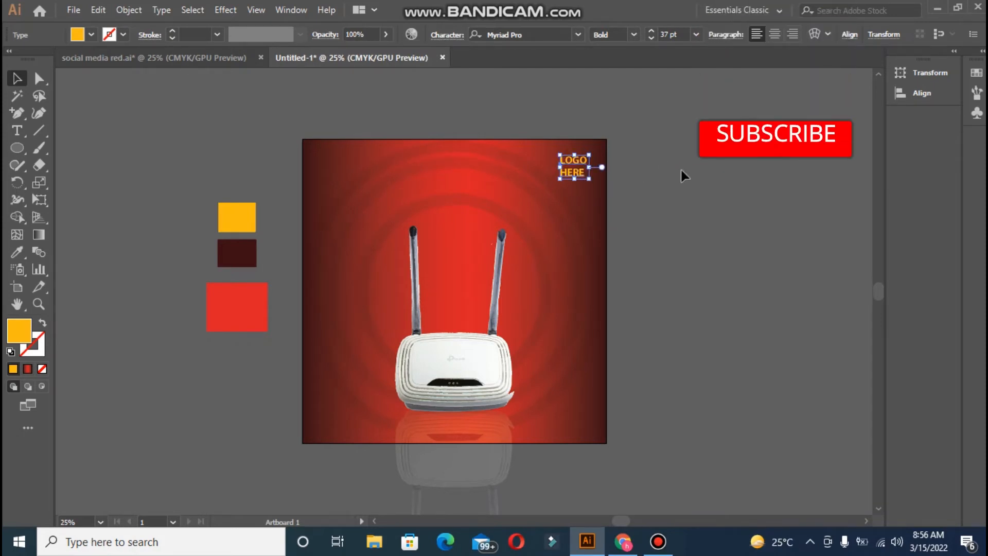
pyautogui.click(681, 170)
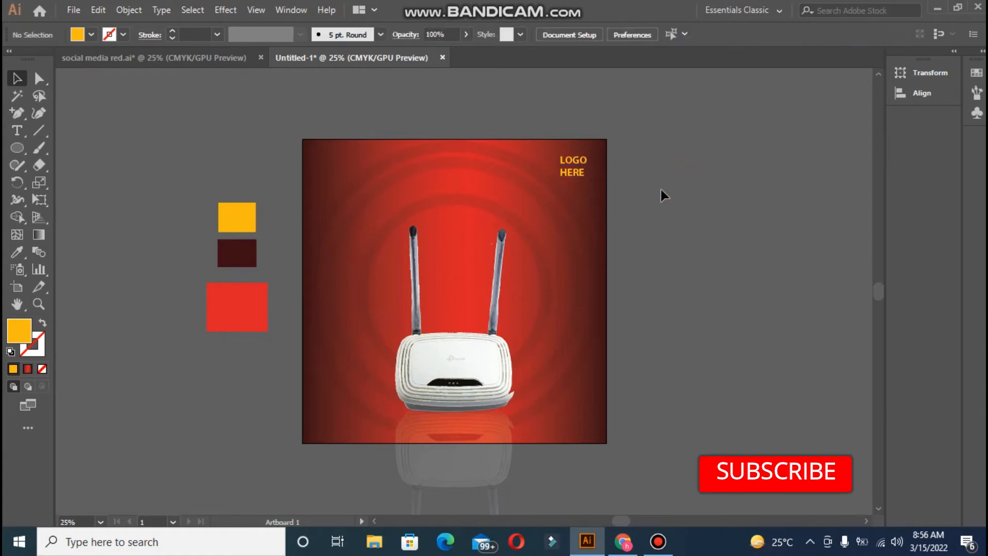
# Step: Shrink the middle 40 pt ring slightly about its center so it sits more evenly between the inner and outer rings
pyautogui.hotkey('ctrl', '=')
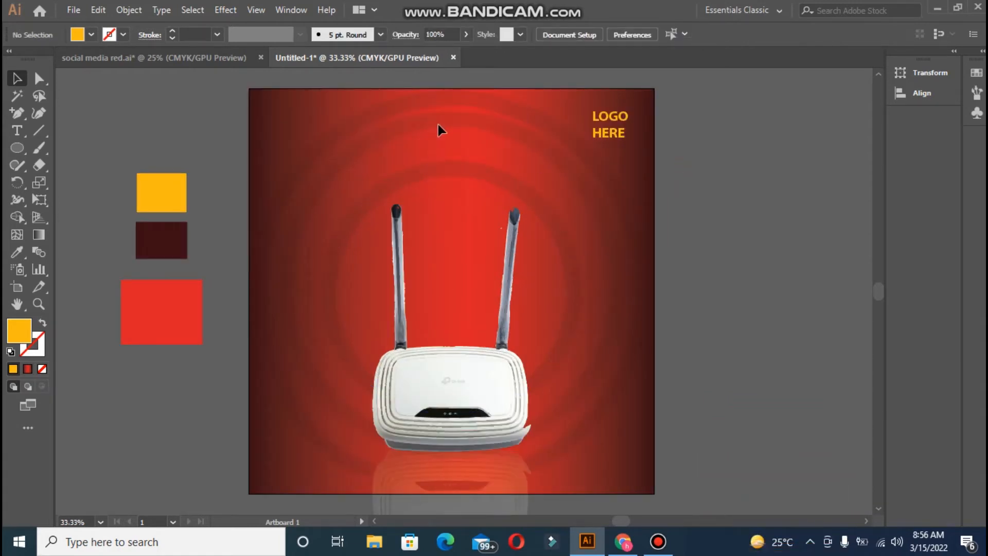
pyautogui.click(452, 121)
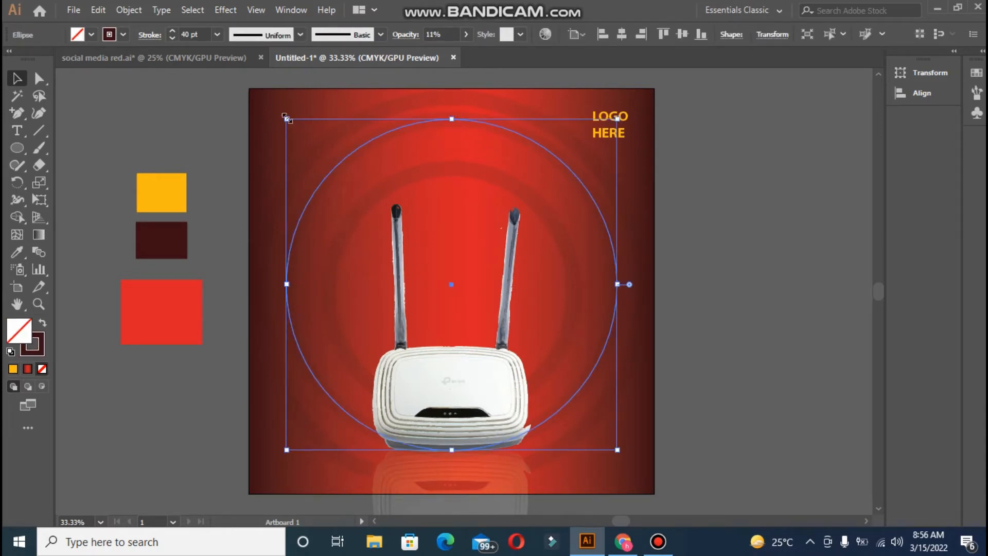
pyautogui.moveTo(286, 120)
pyautogui.mouseDown()
pyautogui.moveTo(282, 109)
pyautogui.moveTo(301, 128)
pyautogui.mouseUp()
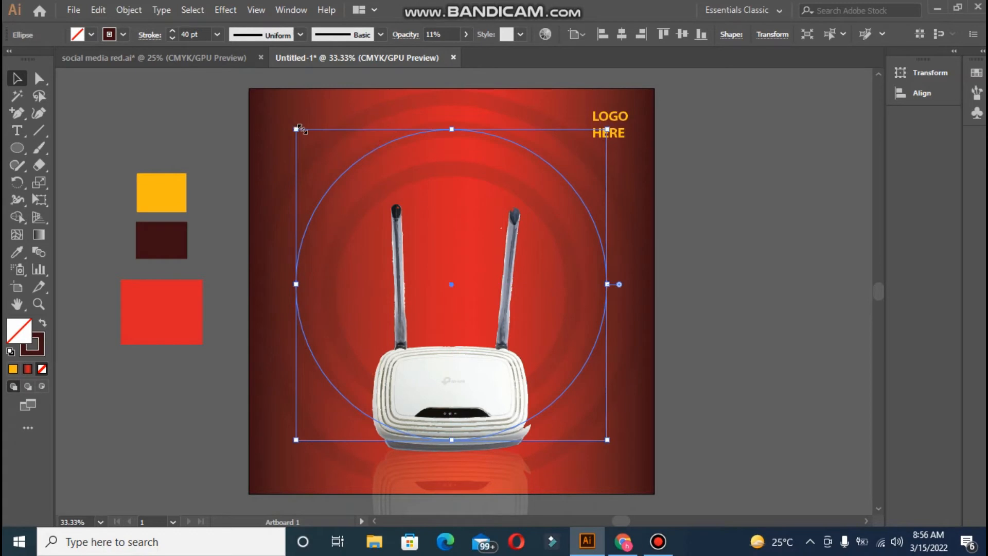
pyautogui.click(699, 279)
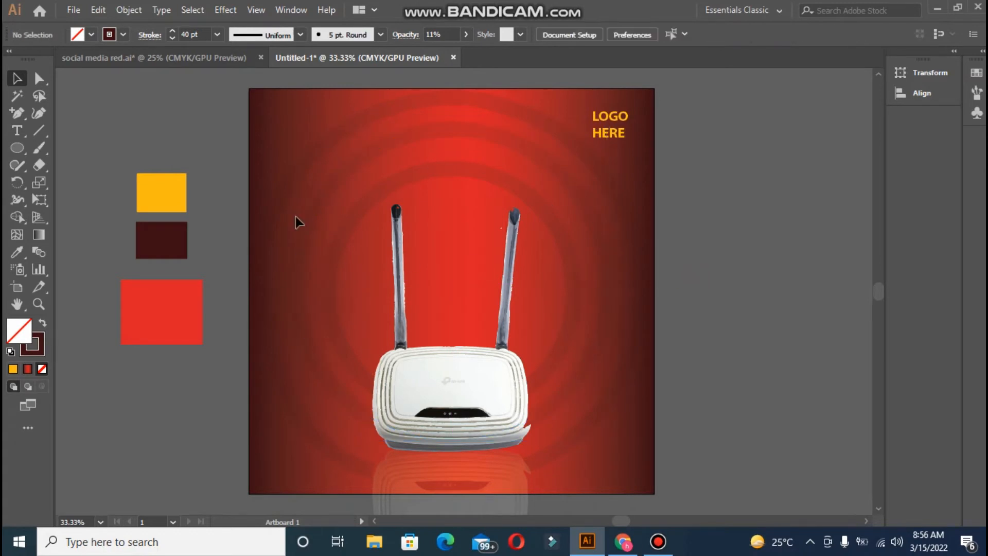
pyautogui.moveTo(365, 204); pyautogui.dragTo(369, 208)
pyautogui.click(369, 208)
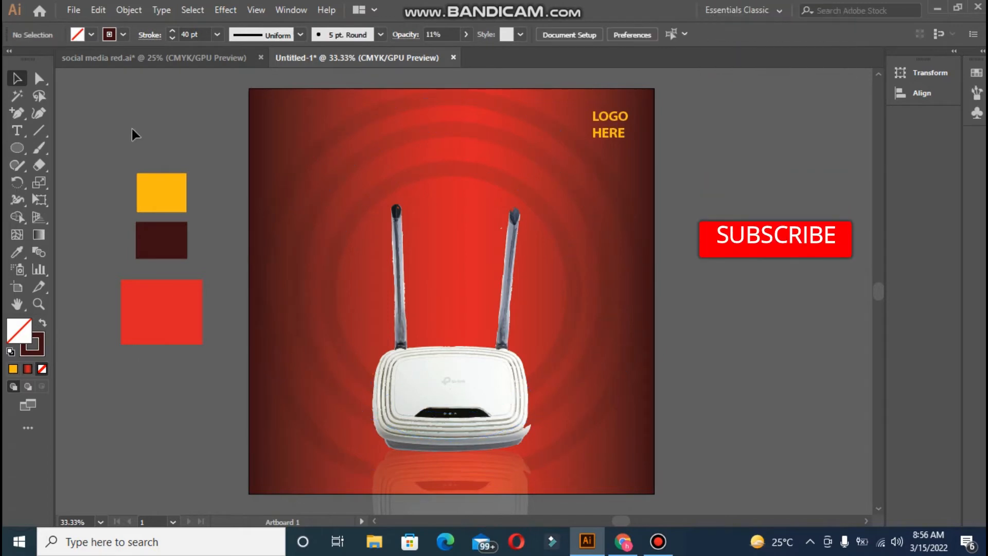
# Step: Draw a wide, flat rectangle above the router's antennas and give it a black fill with no stroke
pyautogui.click(22, 142)
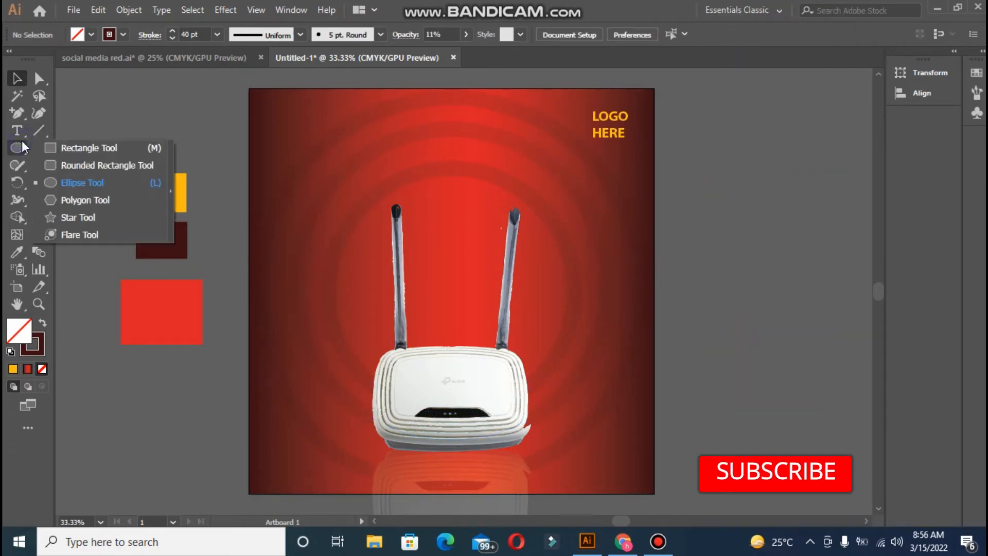
pyautogui.click(49, 147)
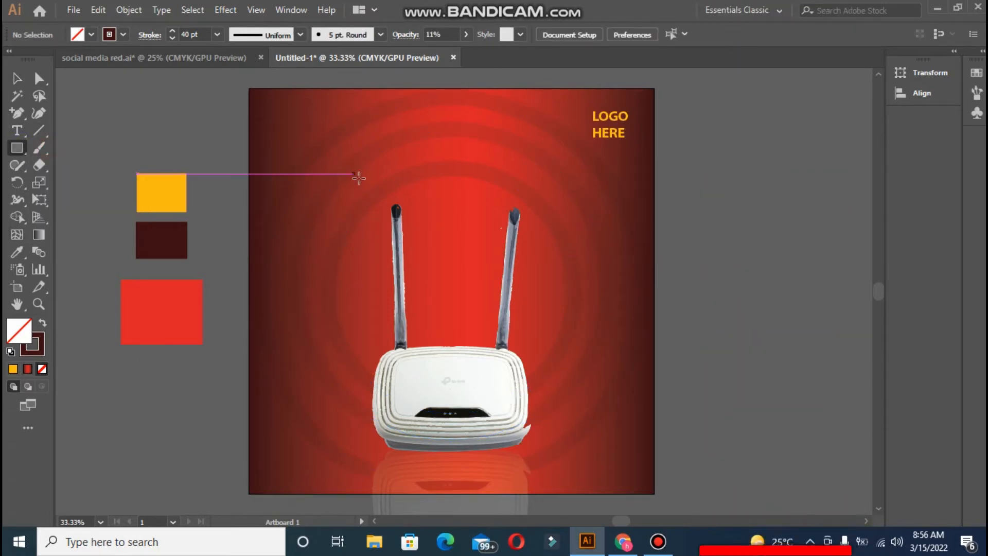
pyautogui.moveTo(365, 147); pyautogui.dragTo(525, 179)
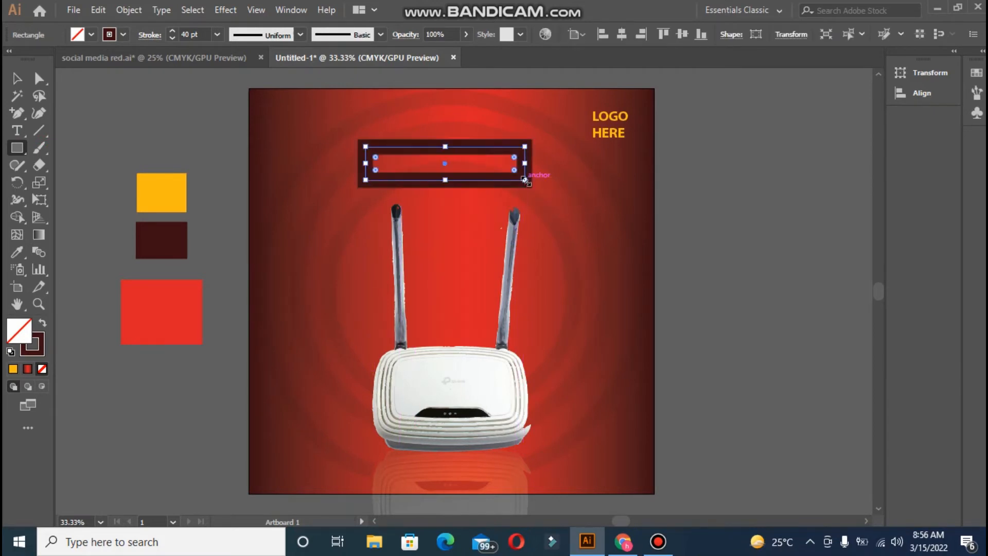
pyautogui.click(43, 323)
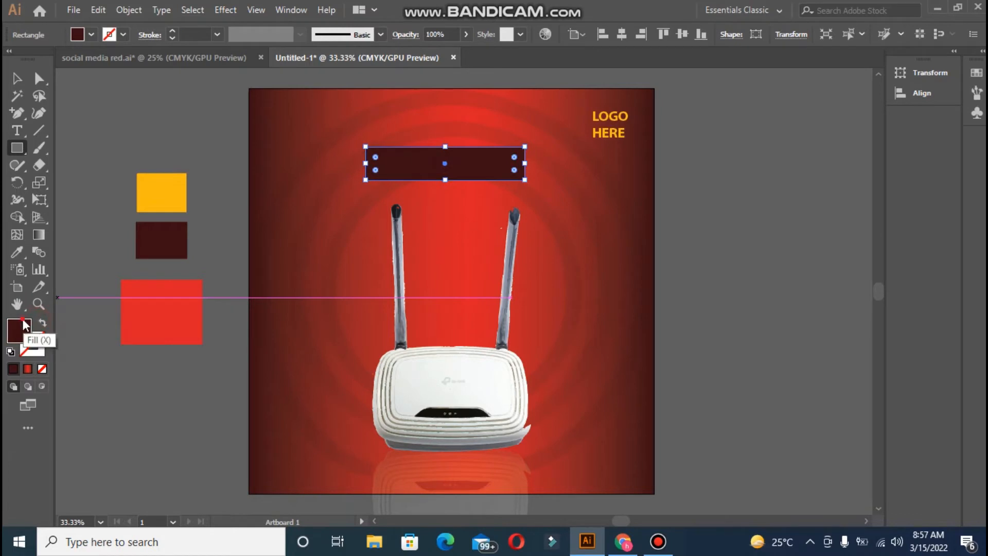
pyautogui.doubleClick(24, 325)
pyautogui.click(307, 350)
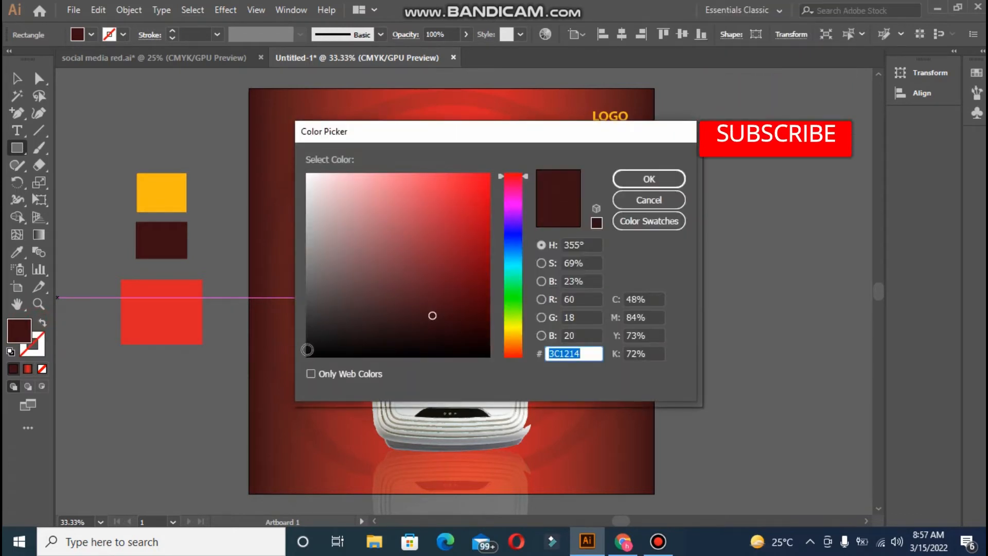
pyautogui.click(683, 183)
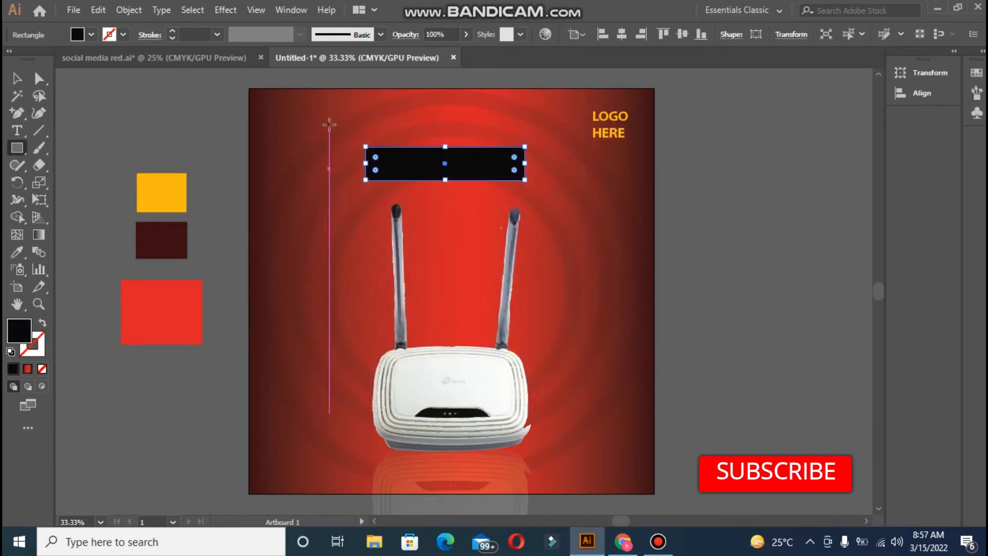
# Step: Slant the black rectangle's right end by moving its lower-right anchor point inward along the bottom edge
pyautogui.click(17, 78)
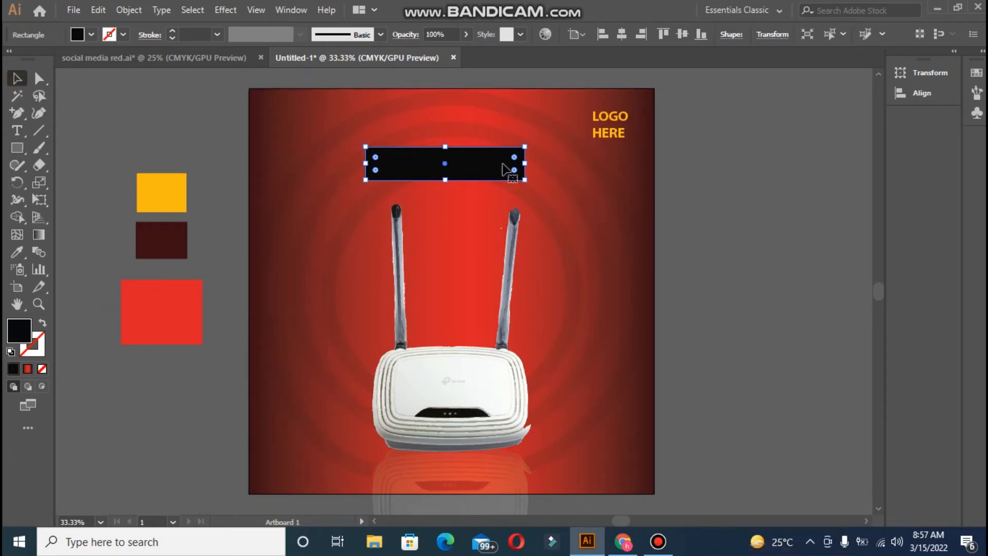
pyautogui.click(37, 80)
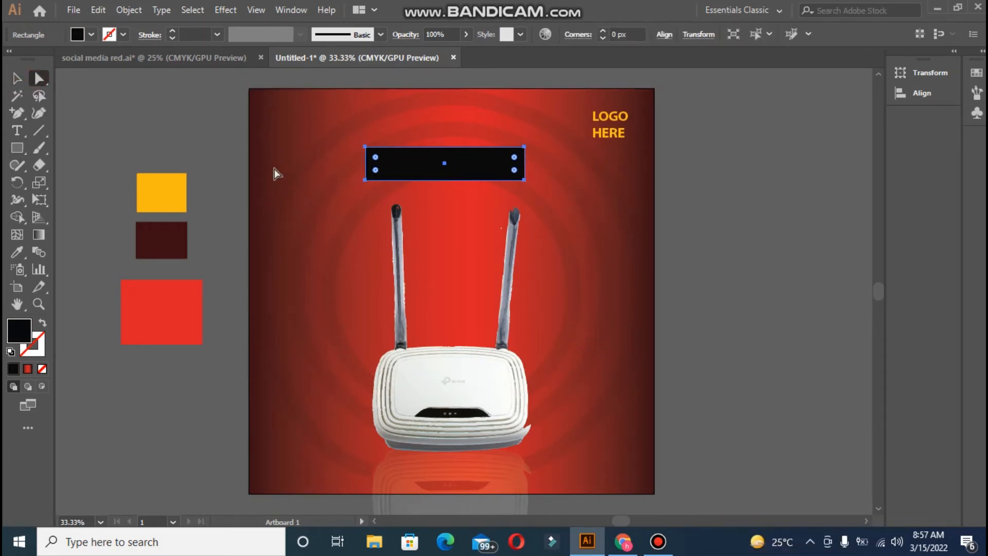
pyautogui.click(525, 181)
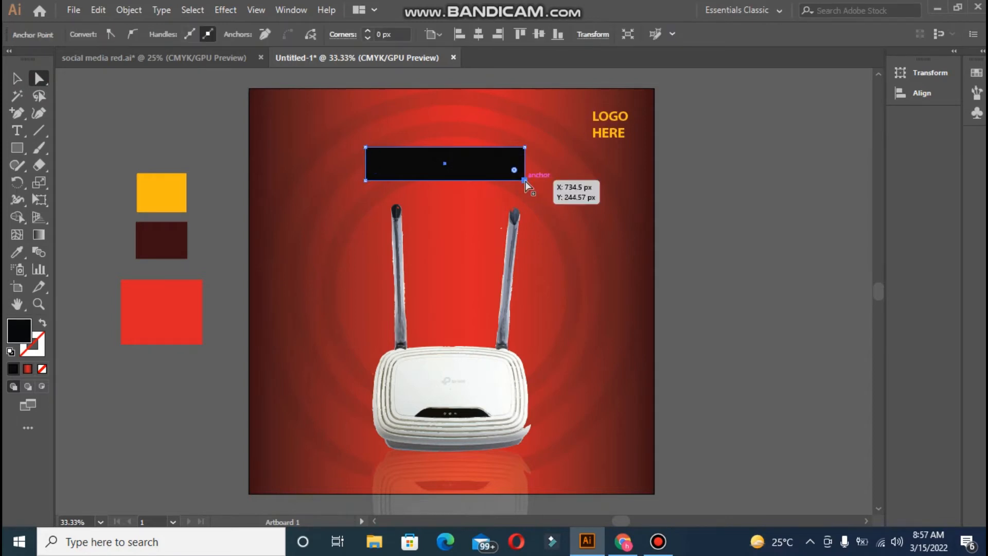
pyautogui.press('Delete')
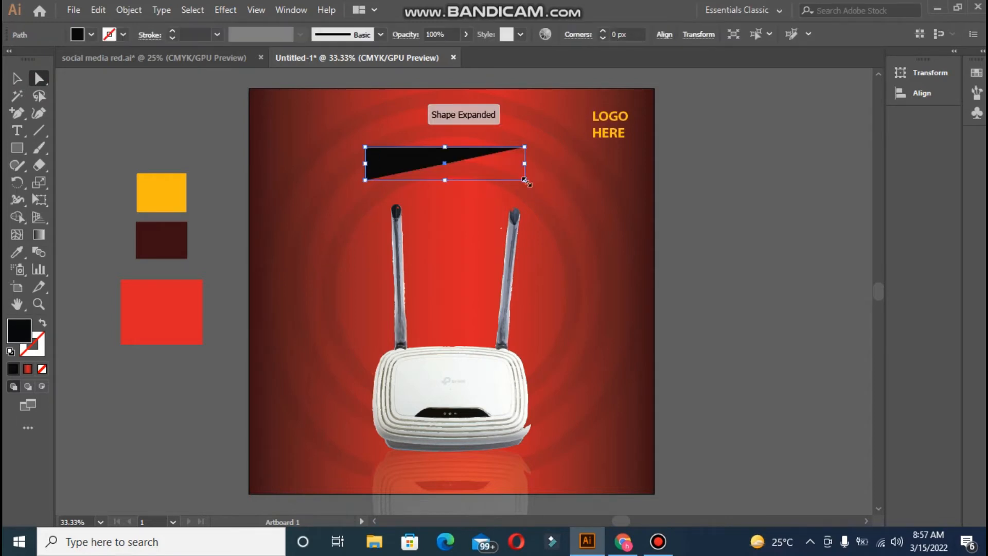
pyautogui.hotkey('ctrl', 'z')
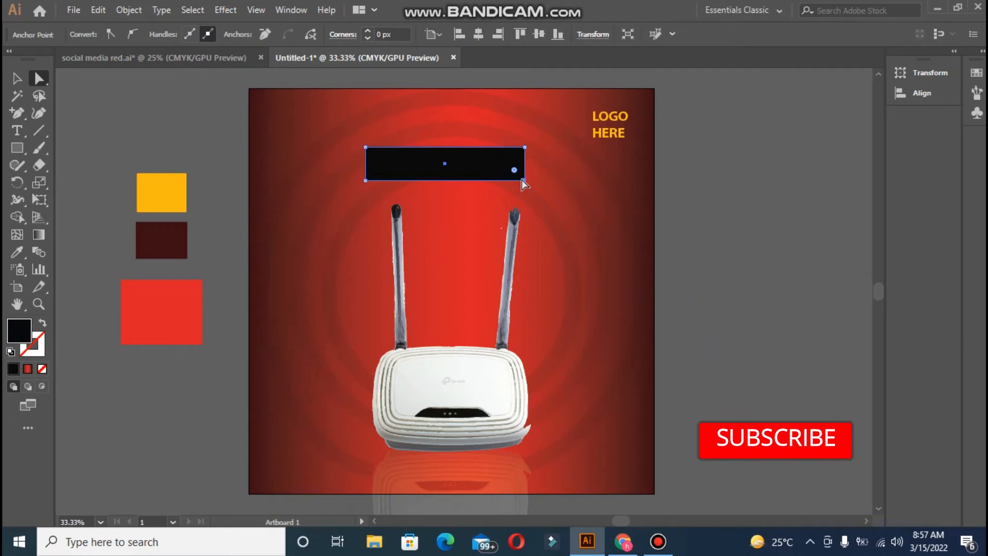
pyautogui.press('Left')
pyautogui.press('Left')
pyautogui.press('Left')
pyautogui.press('Left')
pyautogui.press('Left')
pyautogui.press('Left')
pyautogui.press('Left')
pyautogui.press('Left')
pyautogui.press('Left')
pyautogui.press('Left')
pyautogui.press('Left')
pyautogui.press('Left')
pyautogui.press('Left')
pyautogui.press('Left')
pyautogui.press('Left')
pyautogui.press('Left')
pyautogui.press('Left')
pyautogui.press('Left')
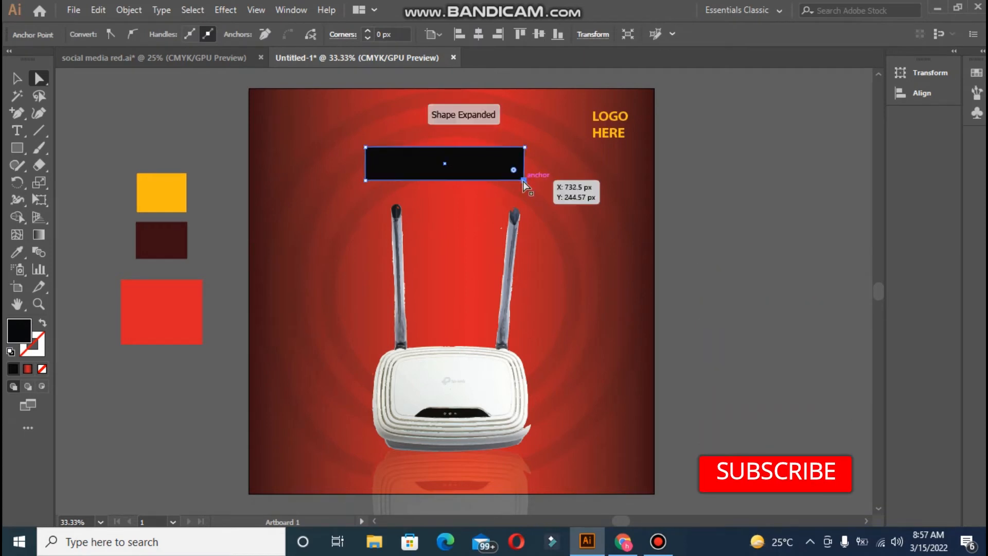
pyautogui.press('Left')
pyautogui.press('Left')
pyautogui.press('Left')
pyautogui.press('Left')
pyautogui.press('Left')
pyautogui.press('Left')
pyautogui.press('Left')
pyautogui.press('Left')
pyautogui.press('Left')
pyautogui.press('Left')
pyautogui.press('Left')
pyautogui.press('Left')
pyautogui.press('Left')
pyautogui.press('Left')
pyautogui.press('Left')
pyautogui.press('Left')
pyautogui.press('Left')
pyautogui.press('Left')
pyautogui.press('Left')
pyautogui.press('Left')
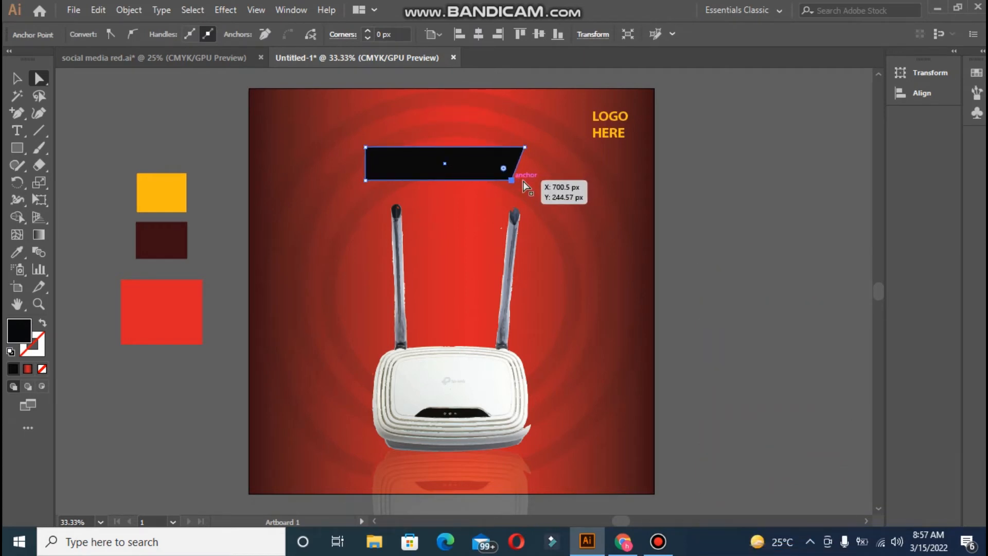
pyautogui.press('Left')
pyautogui.press('Left')
pyautogui.press('Left')
pyautogui.press('Left')
pyautogui.press('Left')
pyautogui.press('Left')
pyautogui.press('Left')
pyautogui.press('Left')
pyautogui.press('Left')
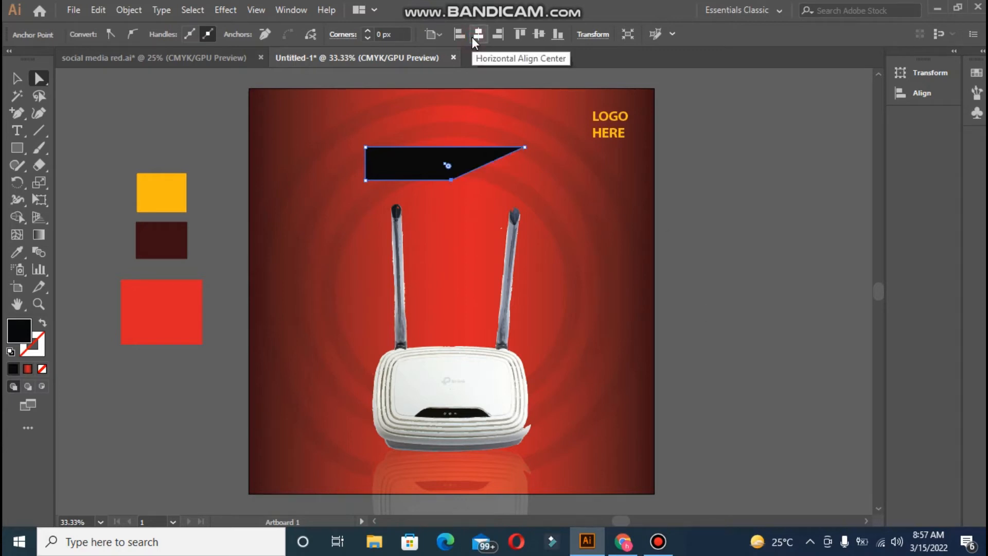
# Step: Center the slanted black banner horizontally on the artboard and enlarge it slightly from its lower-left corner
pyautogui.click(14, 74)
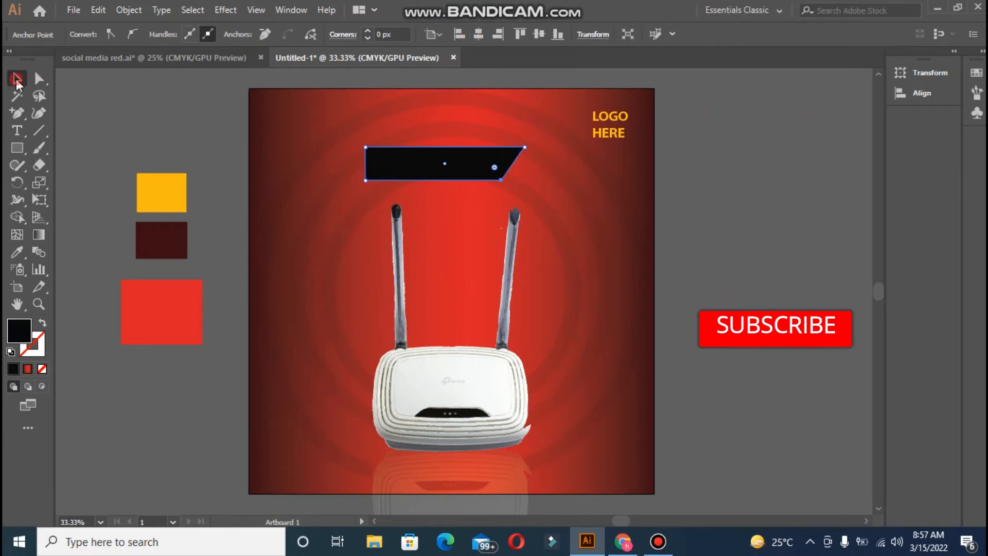
pyautogui.click(385, 35)
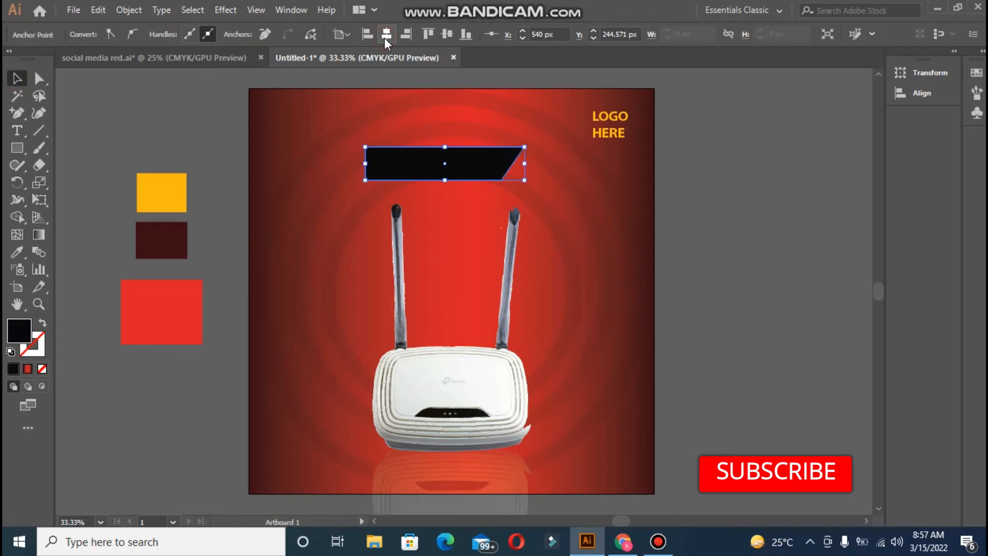
pyautogui.click(141, 126)
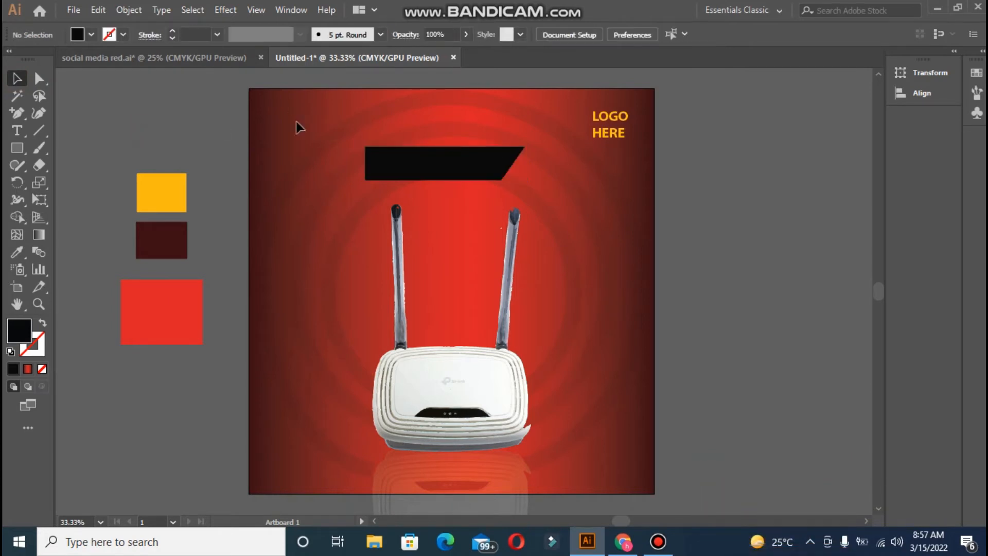
pyautogui.click(405, 166)
pyautogui.click(625, 35)
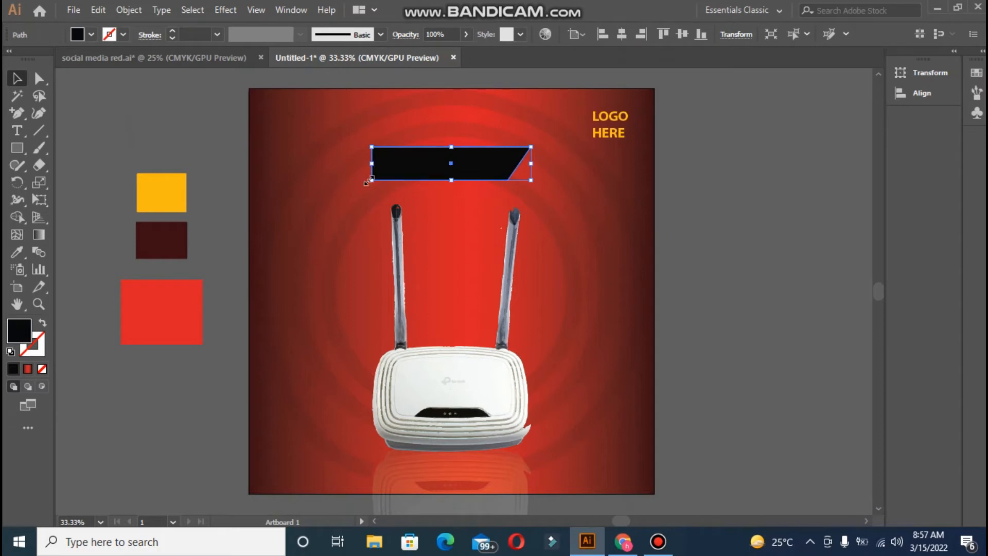
pyautogui.moveTo(368, 180); pyautogui.dragTo(362, 182)
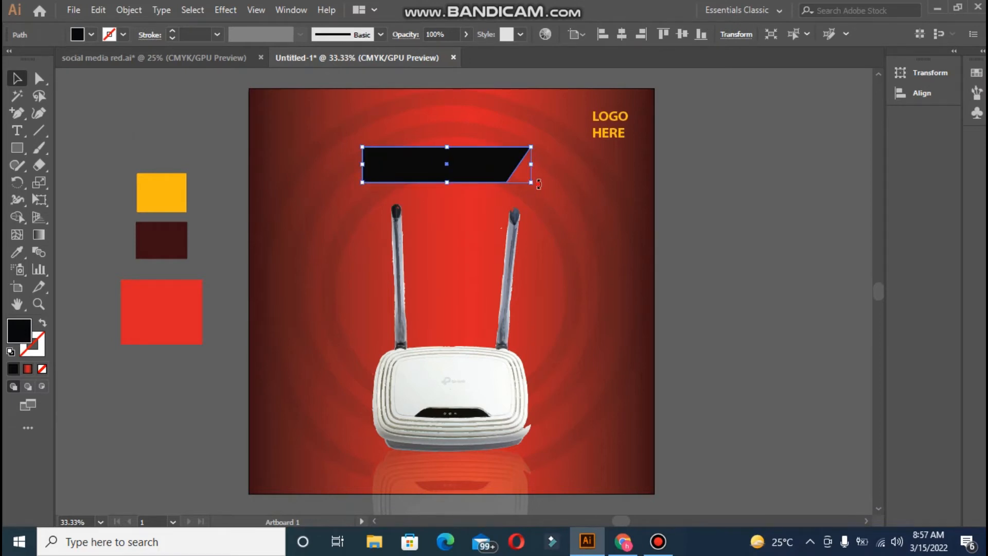
# Step: Tilt the black banner slightly counterclockwise and center it horizontally on the artboard
pyautogui.moveTo(539, 183)
pyautogui.mouseDown()
pyautogui.moveTo(541, 173)
pyautogui.moveTo(530, 180)
pyautogui.mouseUp()
pyautogui.click(201, 104)
pyautogui.click(417, 362)
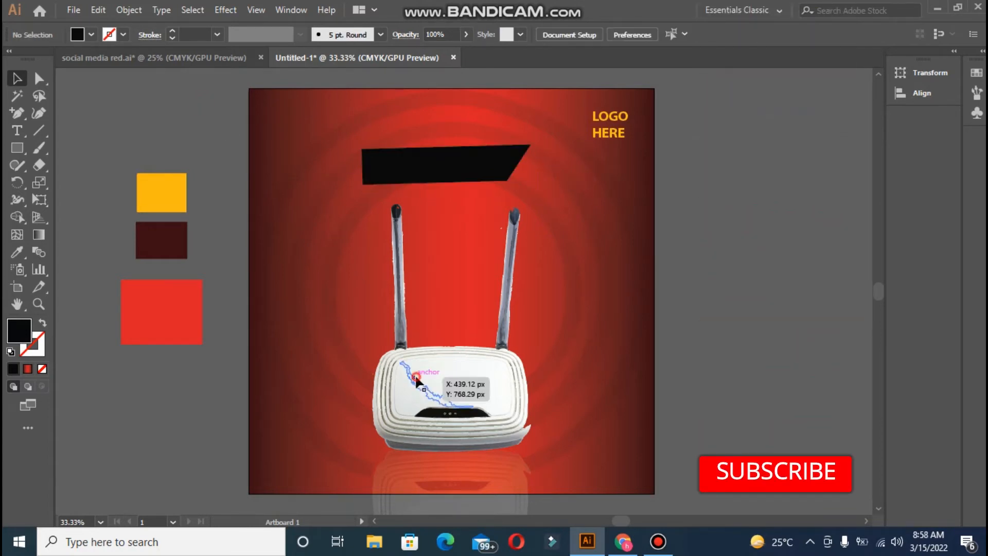
pyautogui.click(507, 159)
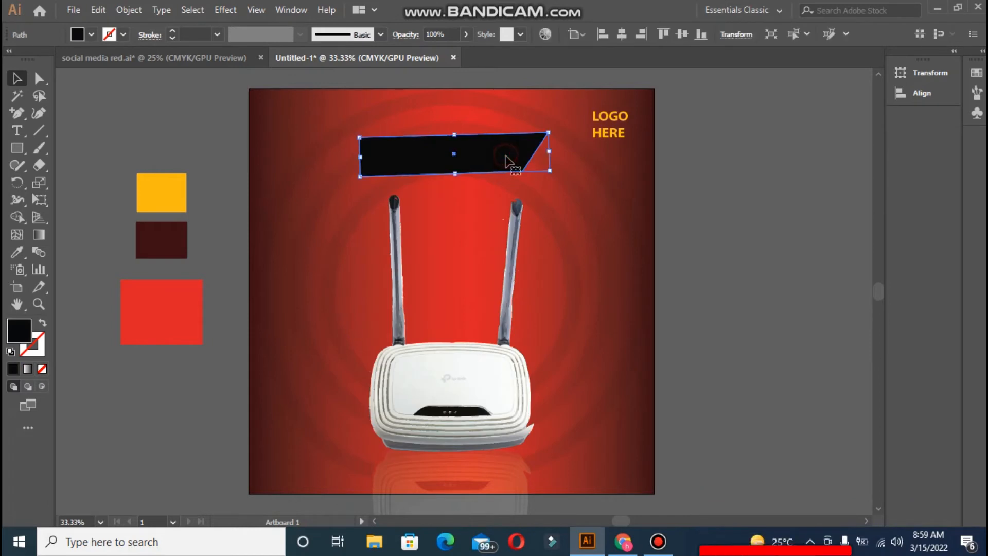
pyautogui.click(623, 32)
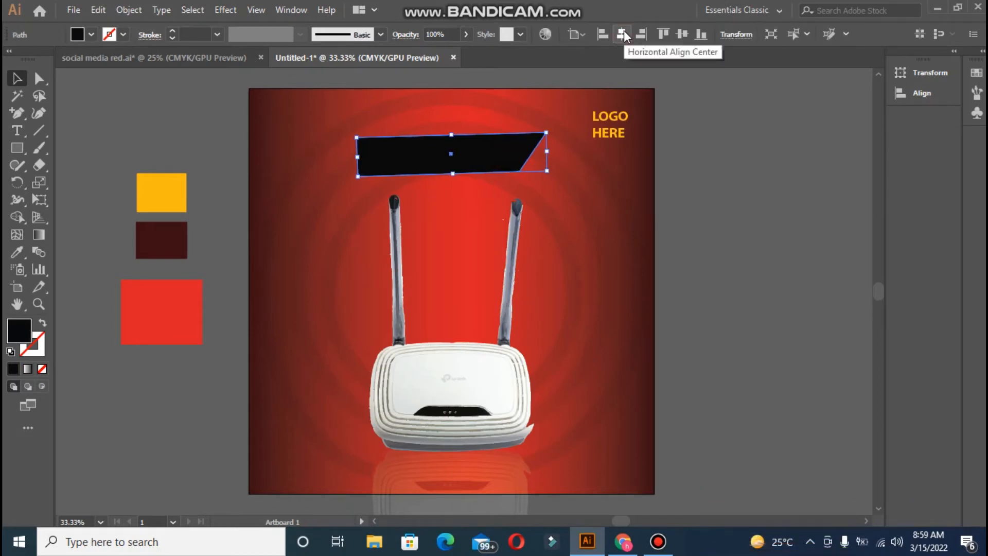
pyautogui.click(762, 180)
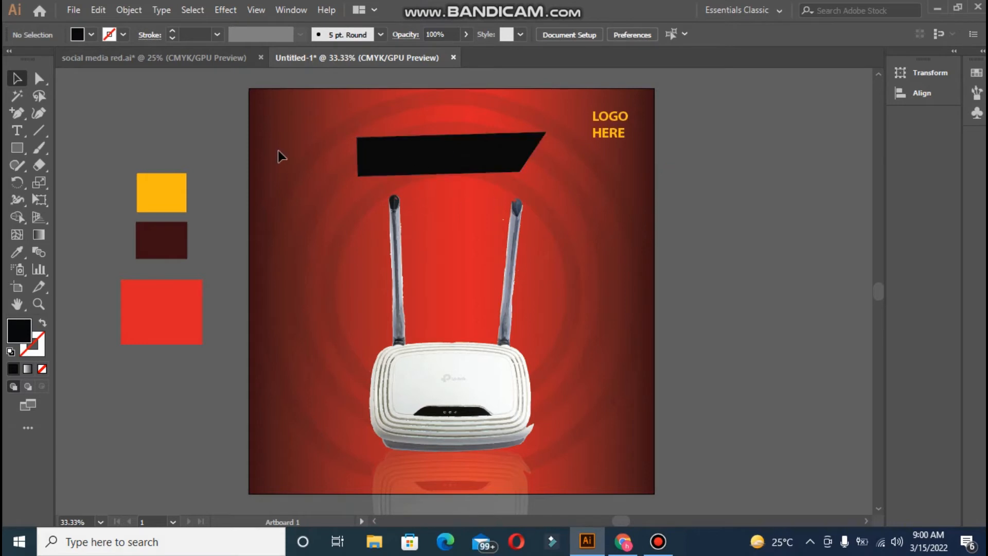
# Step: Add the text TECHNOLOGY on the empty canvas above the yellow color swatch
pyautogui.click(21, 130)
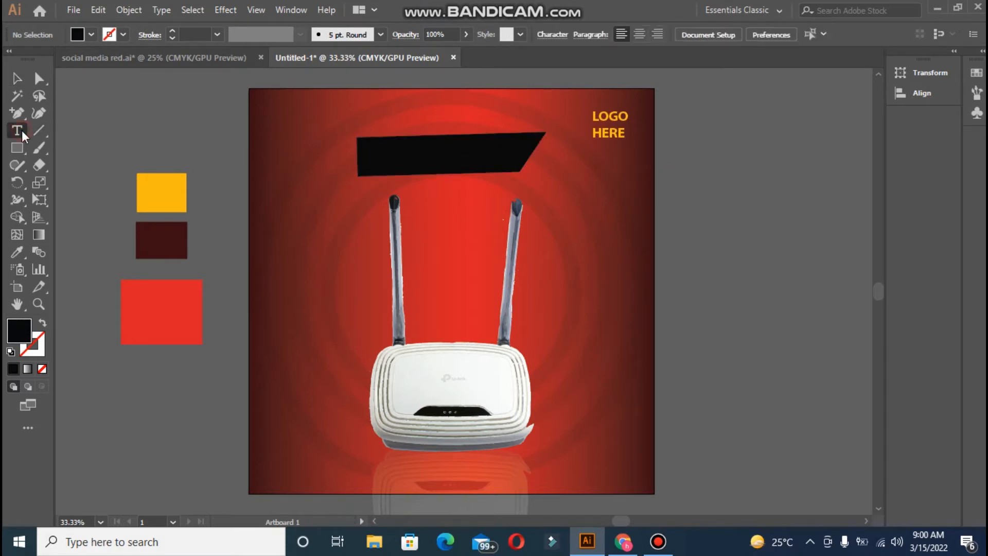
pyautogui.click(87, 126)
pyautogui.press('BackSpace')
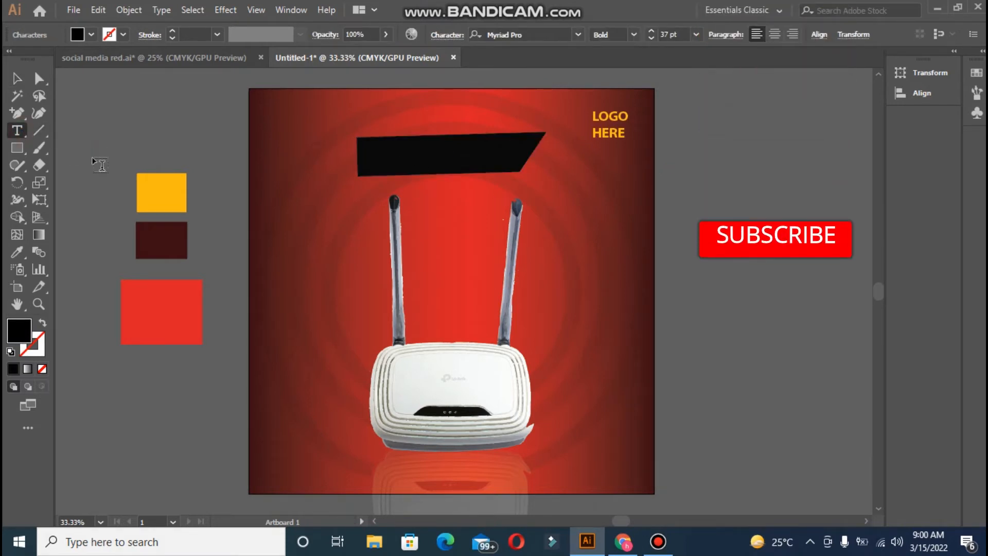
pyautogui.write('TECHNOL')
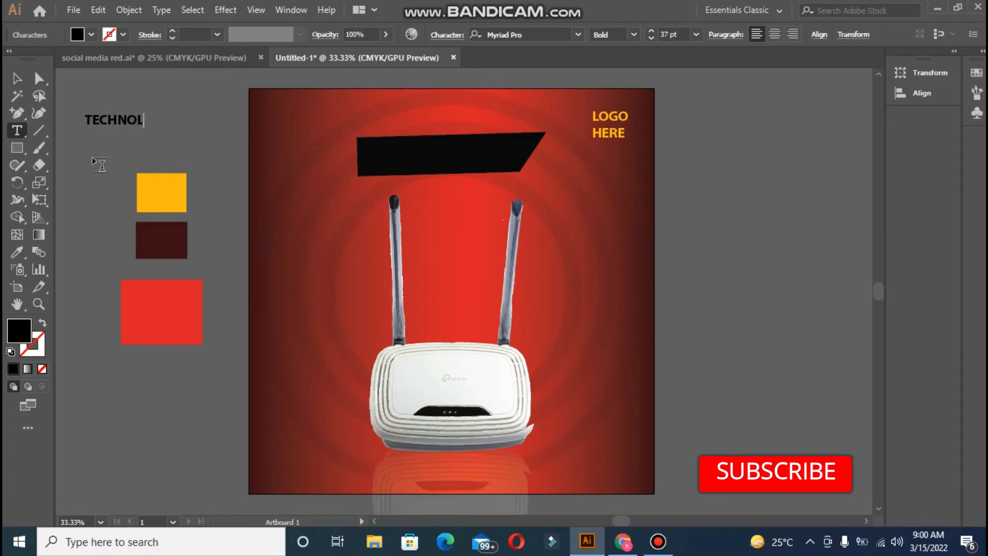
pyautogui.write('OGY')
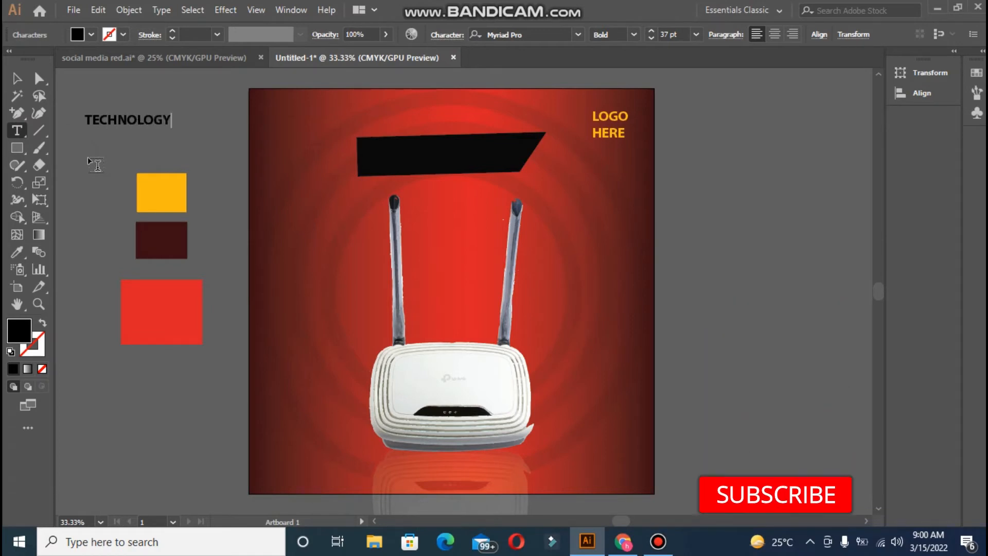
# Step: Recolor the TECHNOLOGY text with the off-white sampled from the router's body
pyautogui.click(16, 81)
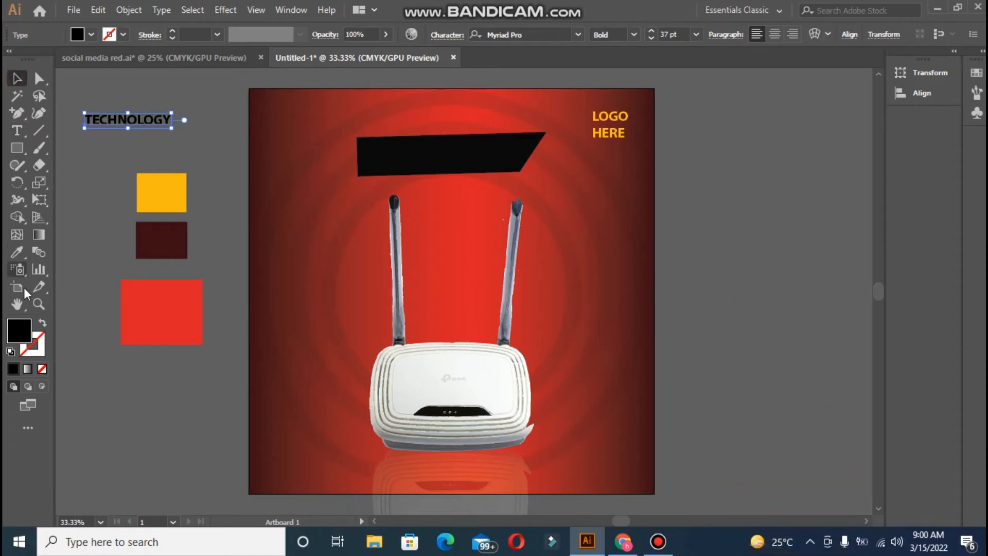
pyautogui.click(17, 252)
pyautogui.click(408, 376)
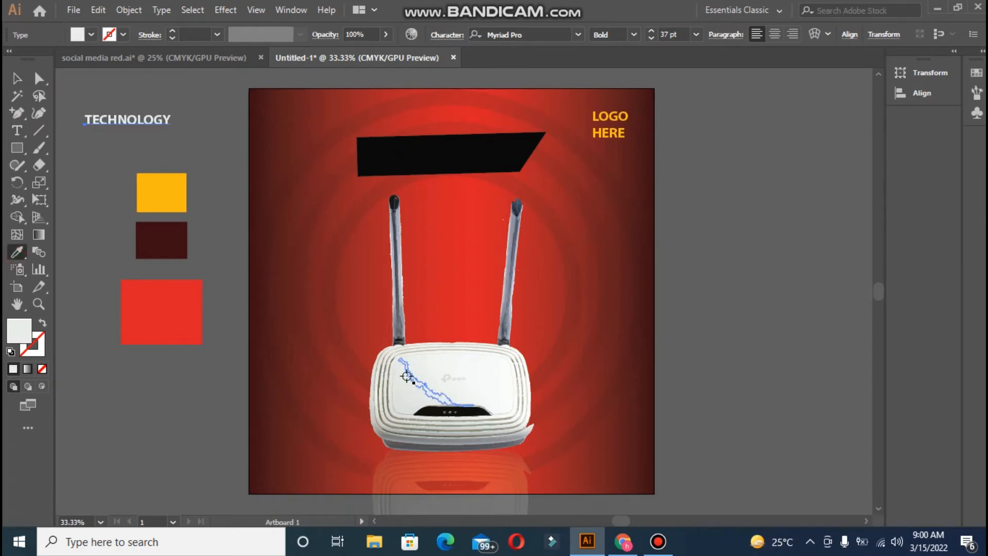
pyautogui.click(18, 79)
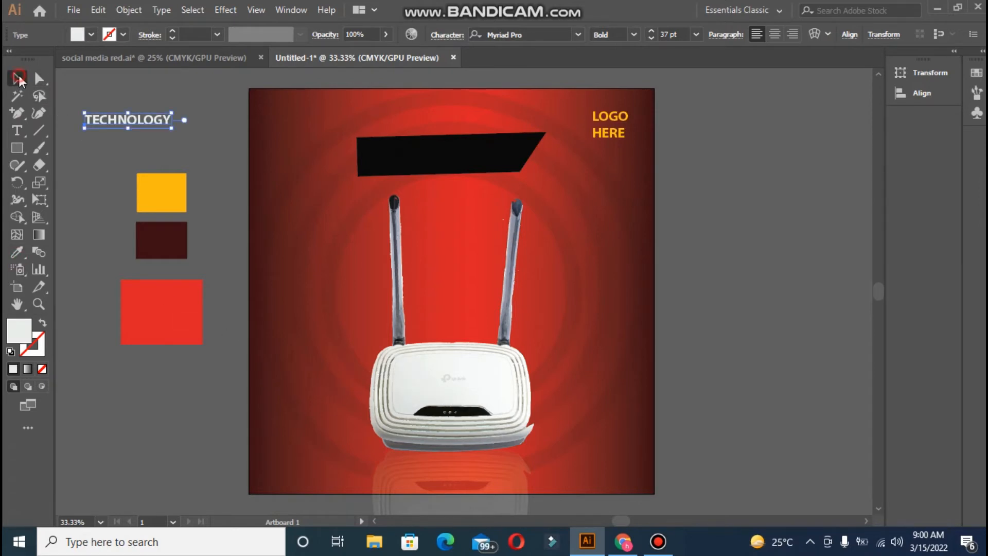
# Step: Set the TECHNOLOGY text to Acumin Variable Concept Wide and place it on the black banner, tilted to match
pyautogui.click(450, 34)
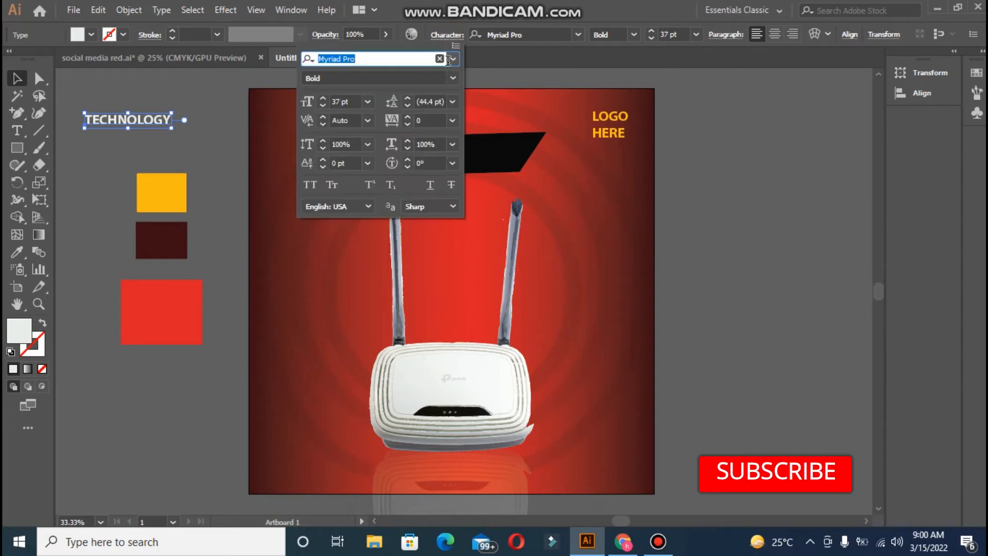
pyautogui.click(454, 59)
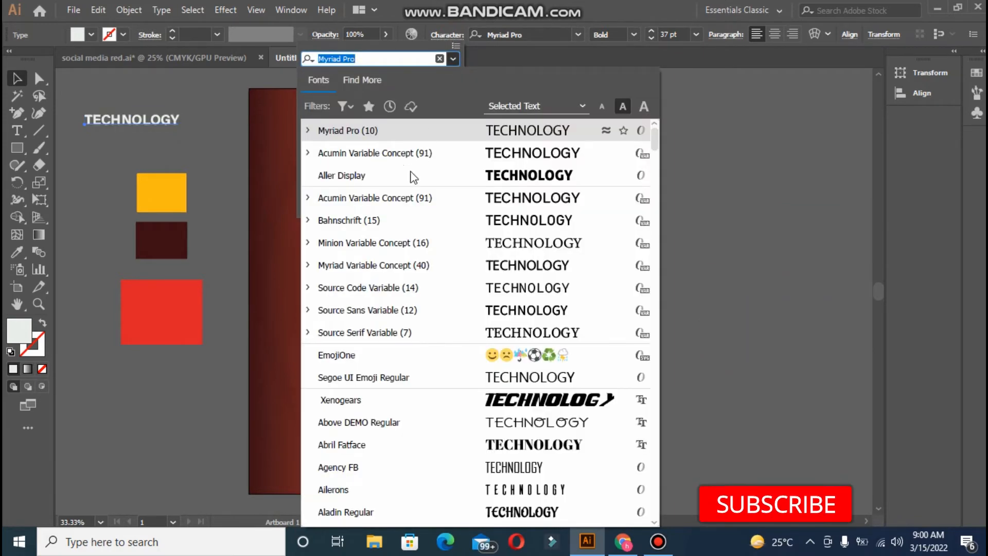
pyautogui.click(407, 155)
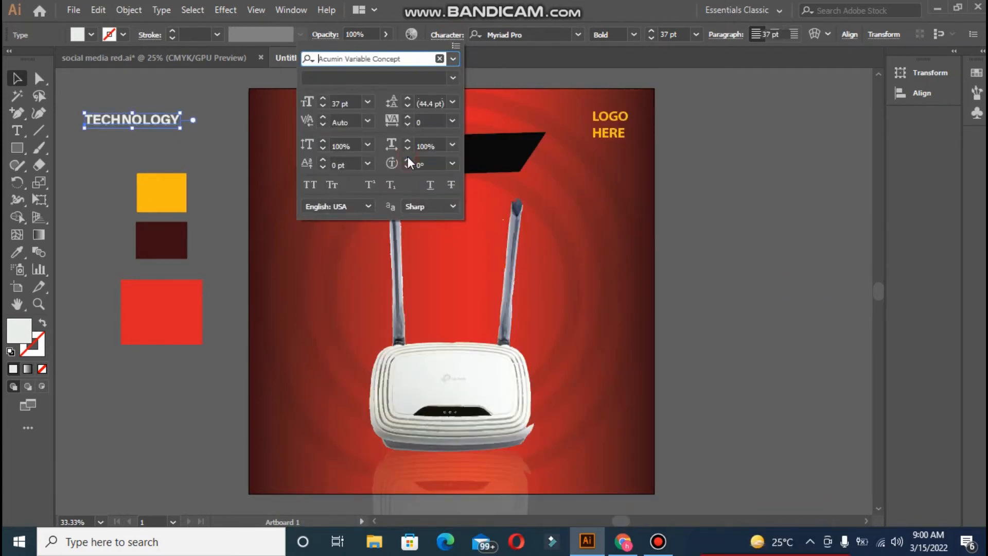
pyautogui.click(433, 81)
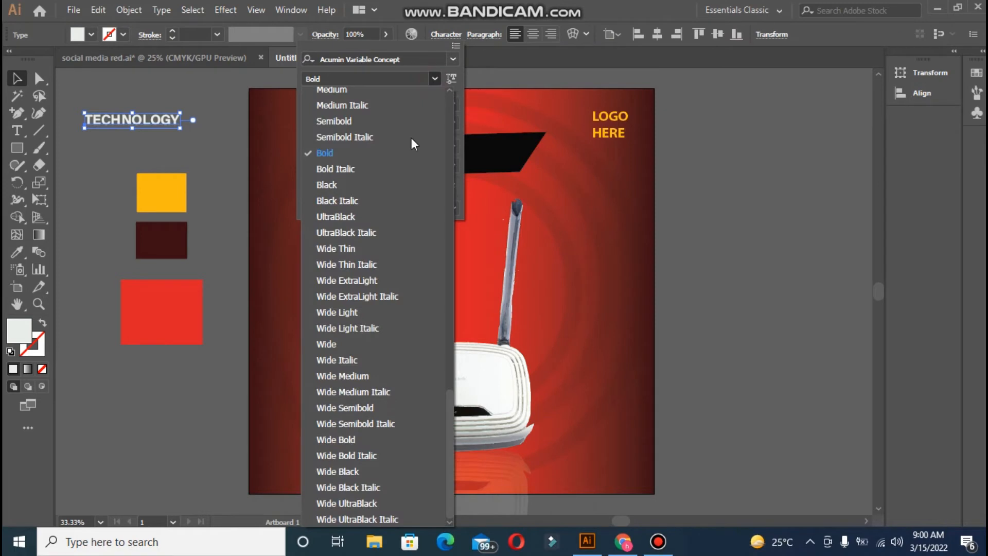
pyautogui.click(332, 342)
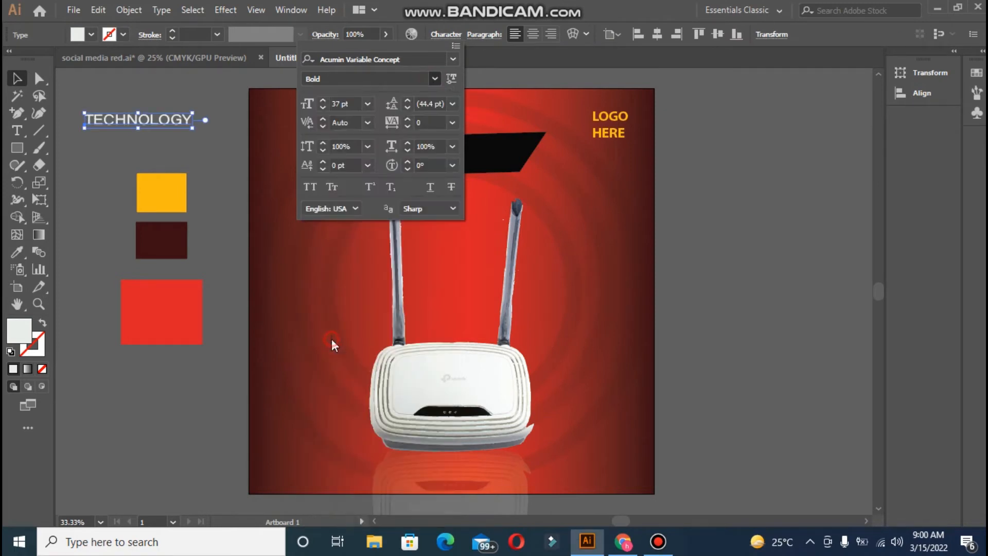
pyautogui.click(198, 125)
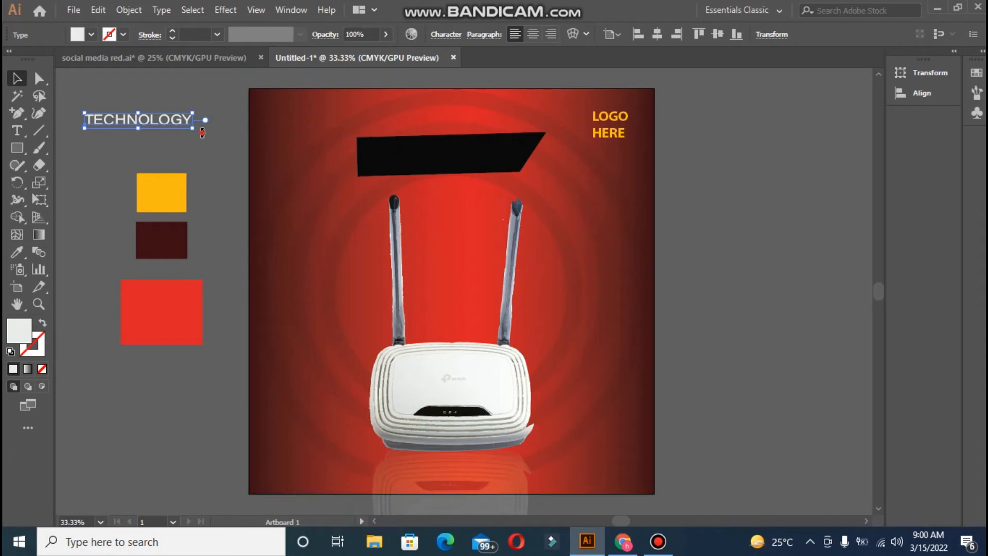
pyautogui.moveTo(202, 133); pyautogui.dragTo(461, 150)
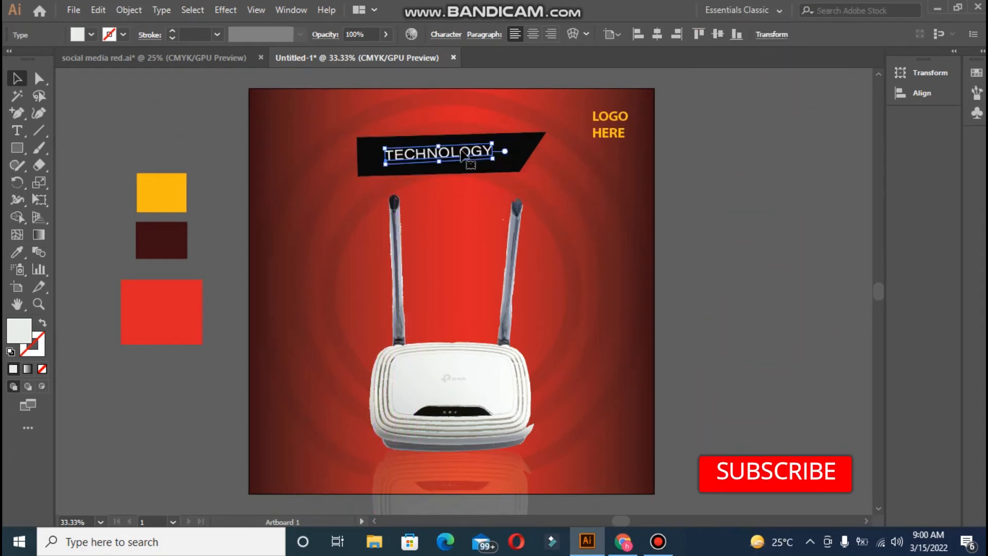
# Step: Change the TECHNOLOGY text's style to Wide Bold and enlarge it from its upper-left corner to span most of the banner
pyautogui.click(446, 34)
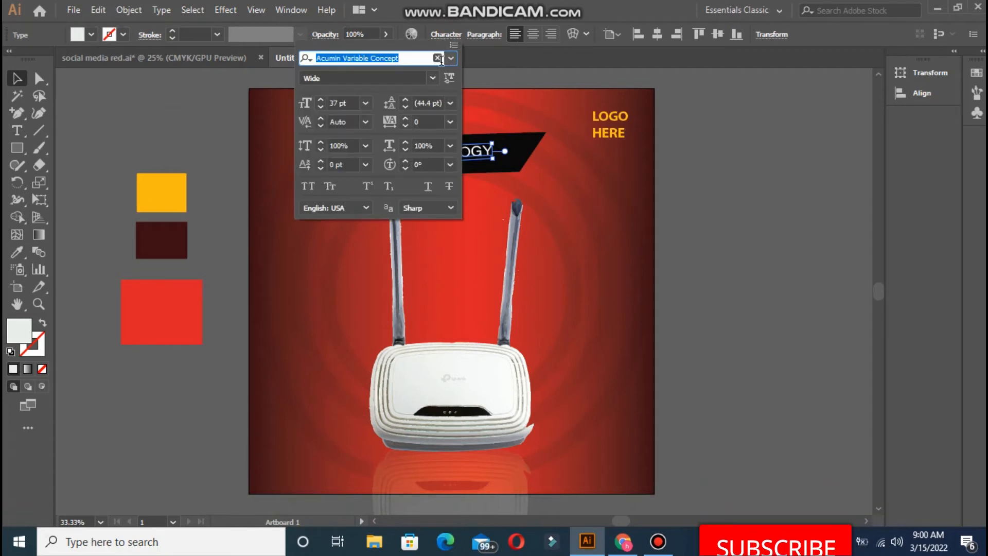
pyautogui.click(433, 79)
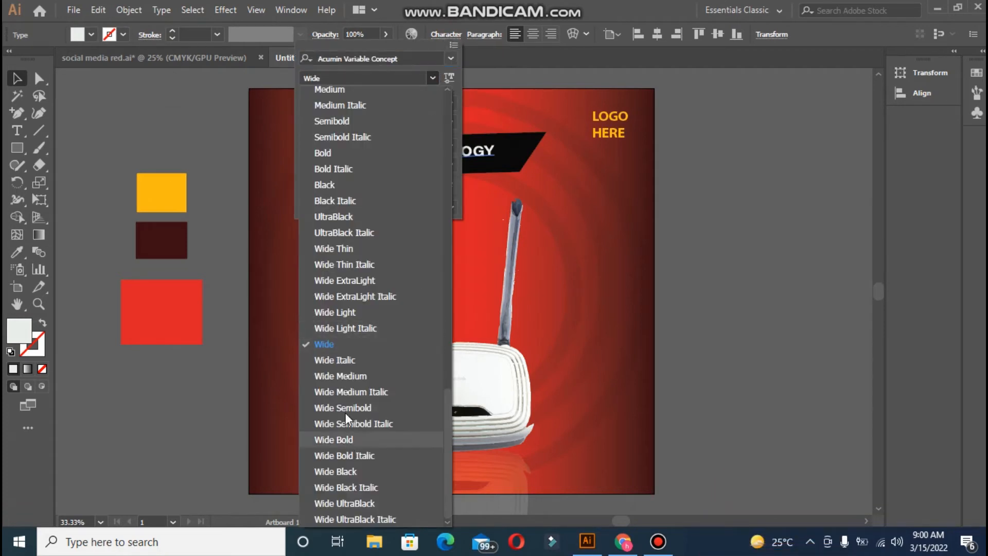
pyautogui.click(349, 437)
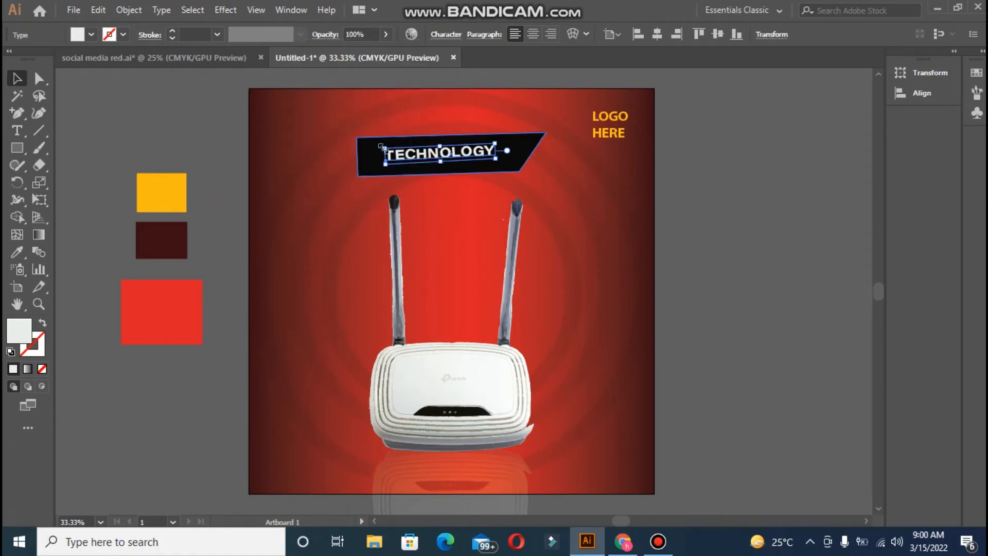
pyautogui.moveTo(385, 149); pyautogui.dragTo(366, 139)
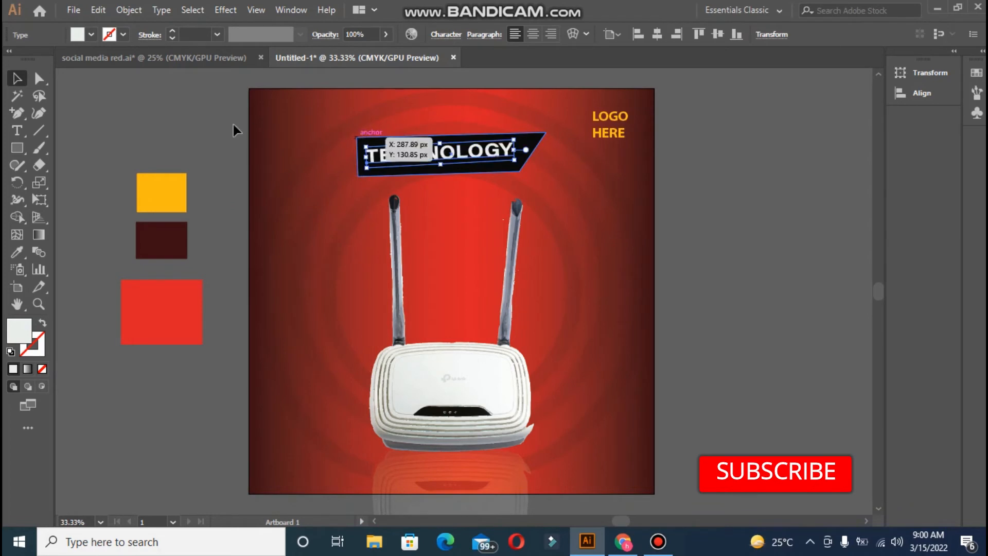
pyautogui.click(208, 121)
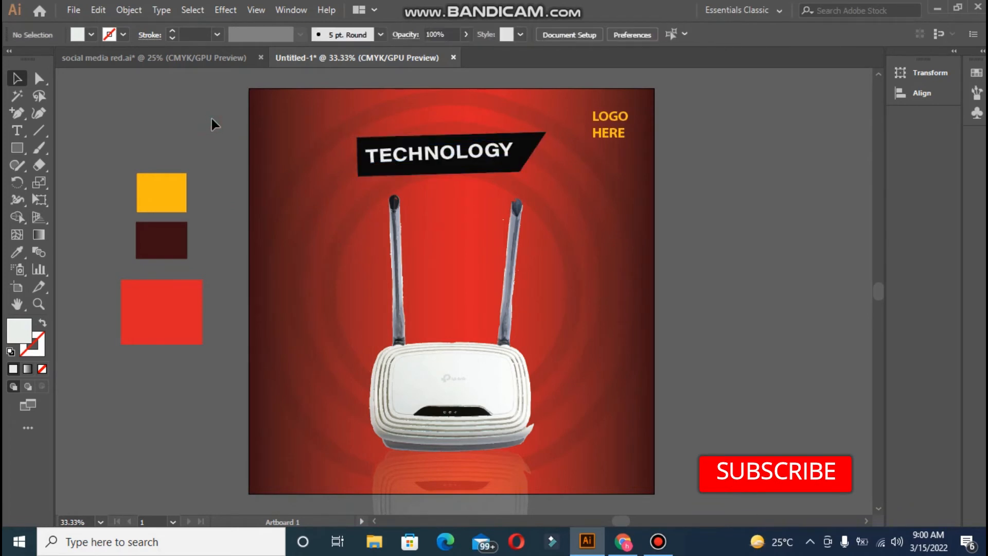
# Step: Center the TECHNOLOGY text horizontally and vertically on the black banner, using the banner as the key object
pyautogui.click(471, 150)
pyautogui.keyDown('shift'); pyautogui.click(471, 134); pyautogui.keyUp('shift')
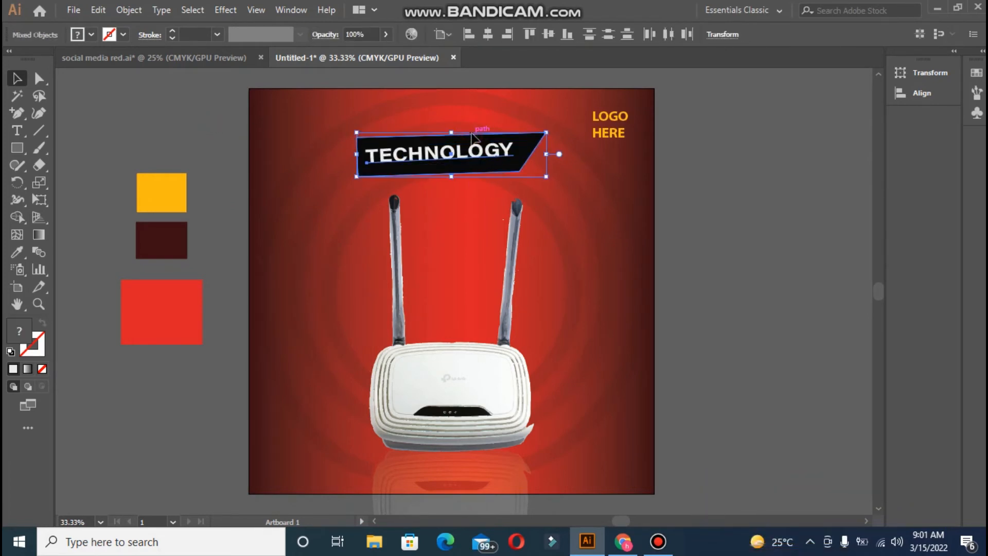
pyautogui.click(476, 135)
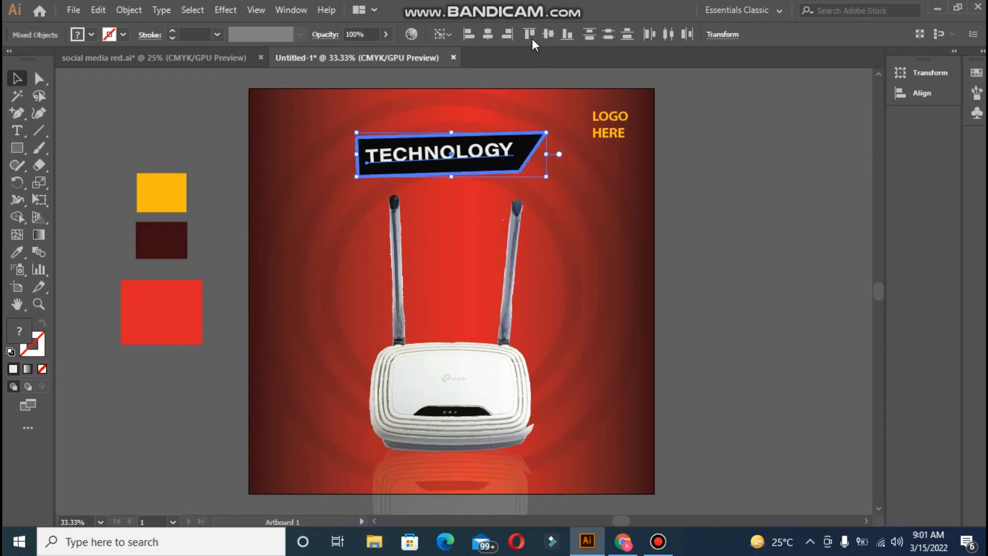
pyautogui.click(492, 38)
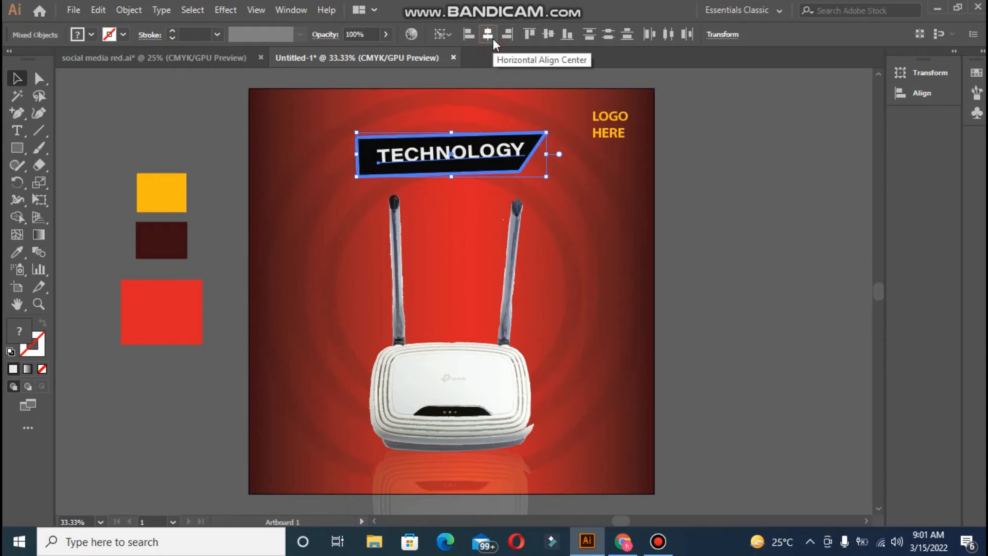
pyautogui.click(543, 38)
pyautogui.click(710, 190)
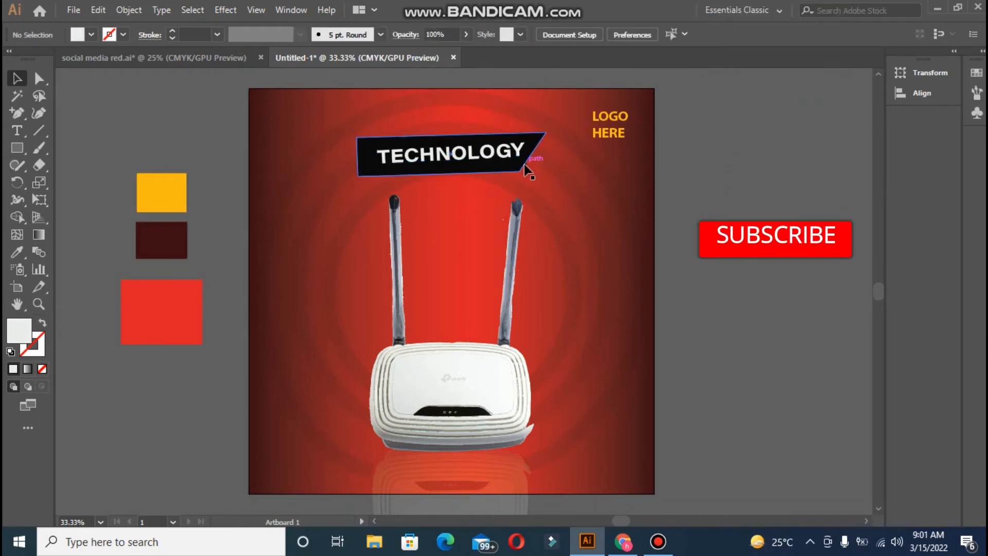
# Step: Widen the TECHNOLOGY text slightly and center it horizontally against the black banner again
pyautogui.click(391, 159)
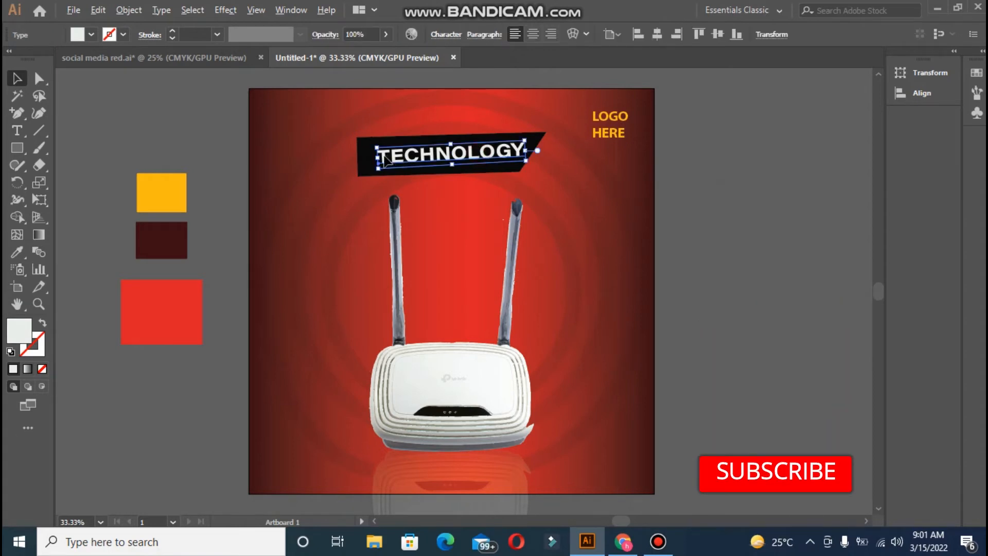
pyautogui.moveTo(380, 158)
pyautogui.mouseDown()
pyautogui.moveTo(348, 160)
pyautogui.moveTo(391, 160)
pyautogui.mouseUp()
pyautogui.click(414, 139)
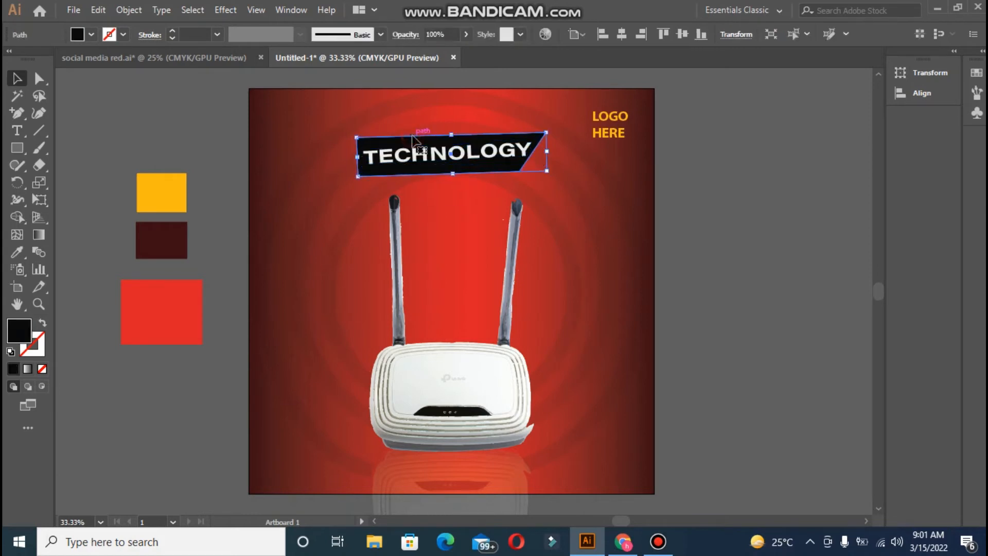
pyautogui.keyDown('shift'); pyautogui.click(416, 157); pyautogui.keyUp('shift')
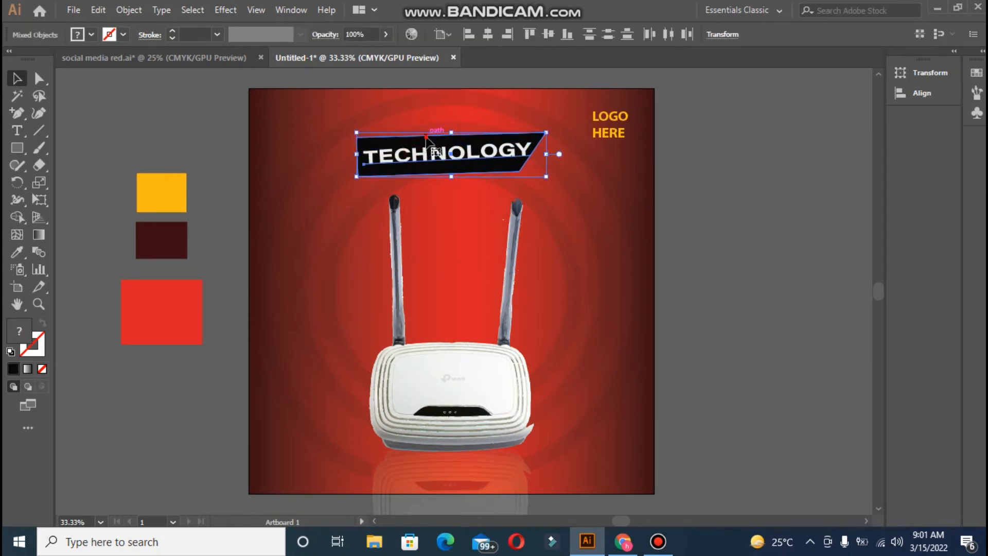
pyautogui.click(427, 136)
pyautogui.click(488, 35)
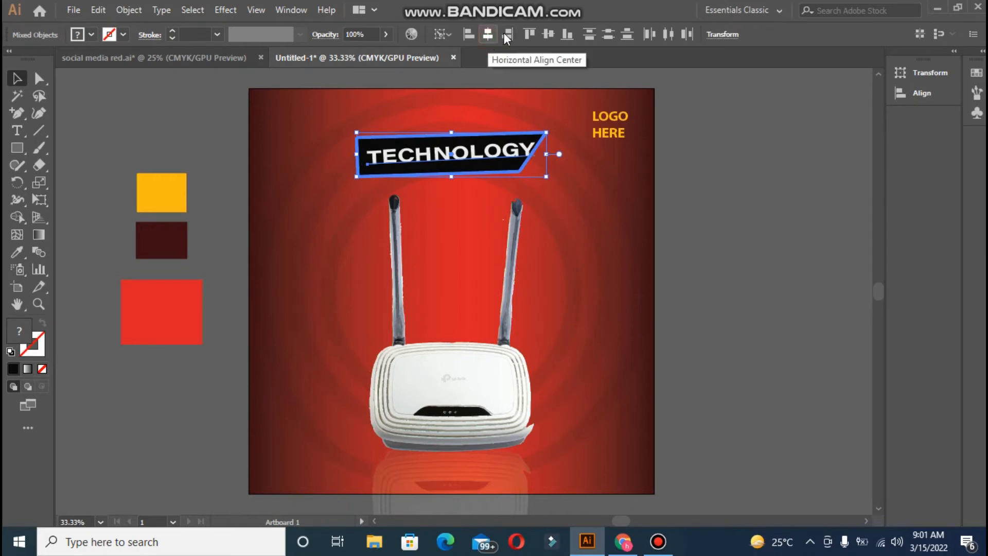
pyautogui.click(720, 178)
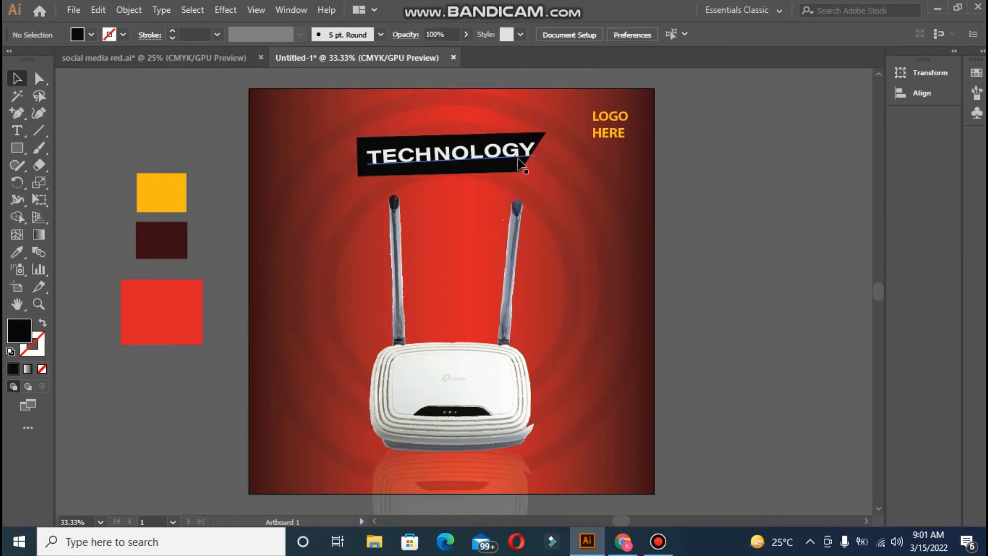
# Step: Shrink the TECHNOLOGY text slightly from its lower-right corner so it clears the banner's slanted end
pyautogui.click(524, 160)
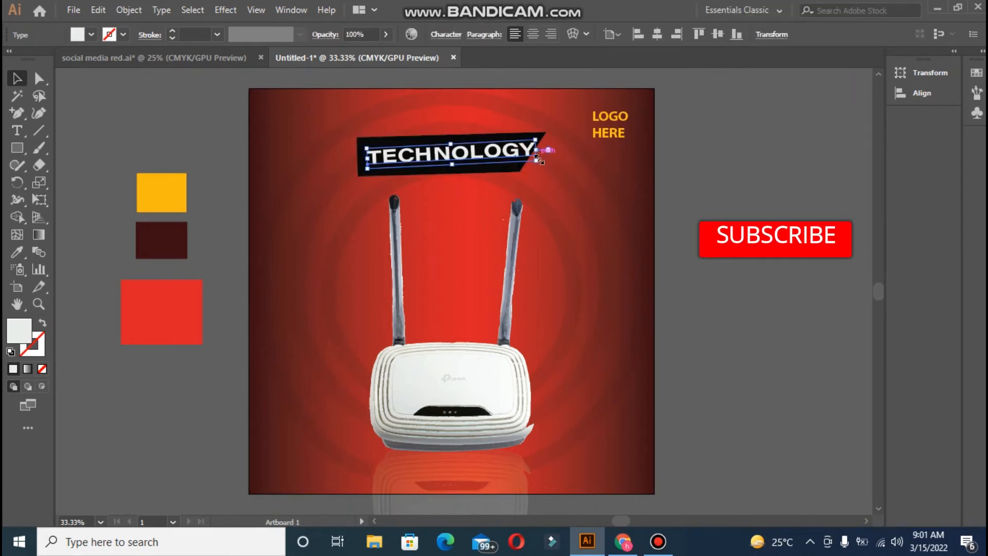
pyautogui.moveTo(538, 159); pyautogui.dragTo(535, 157)
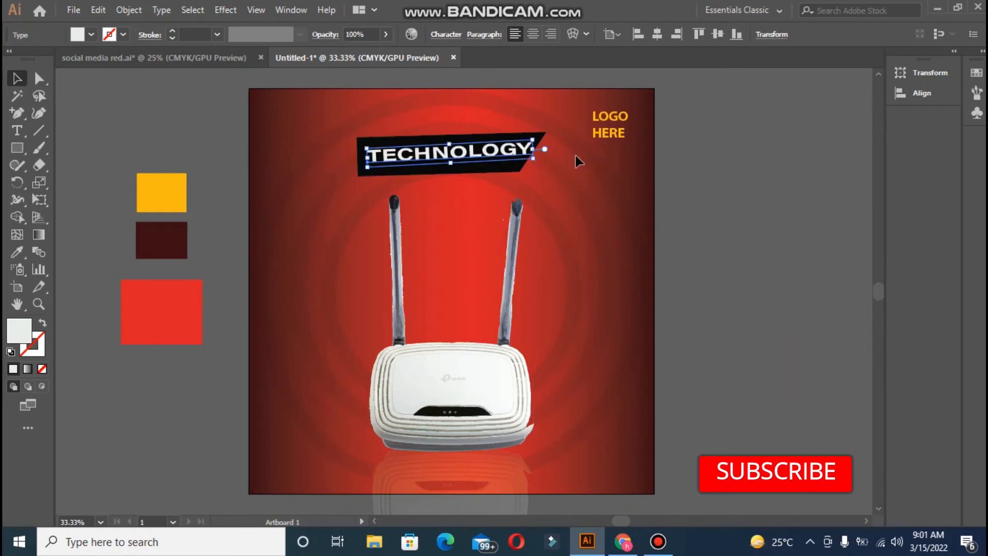
pyautogui.click(728, 177)
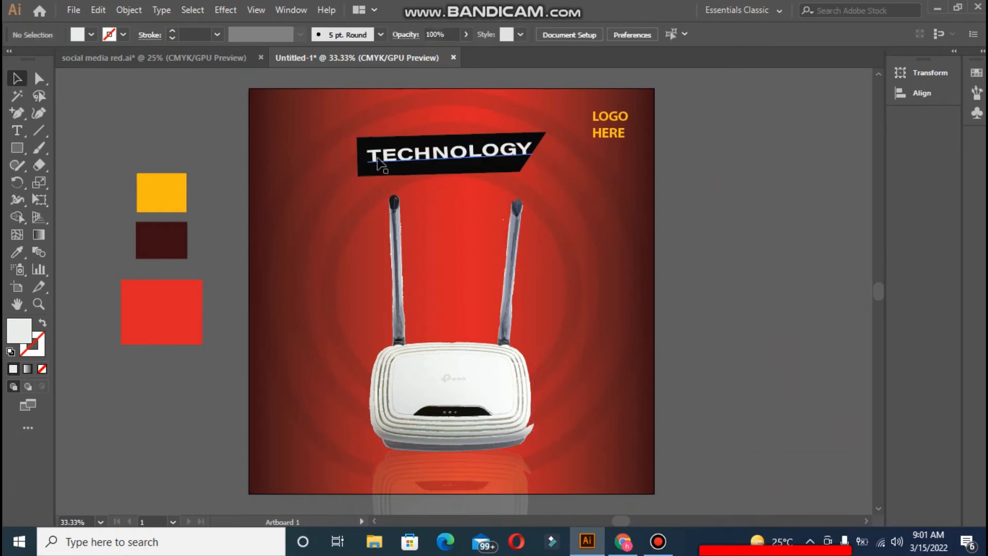
# Step: Nudge the TECHNOLOGY text slightly left so it sits clear of the black banner's slanted end
pyautogui.moveTo(377, 161); pyautogui.dragTo(373, 160)
pyautogui.click(132, 125)
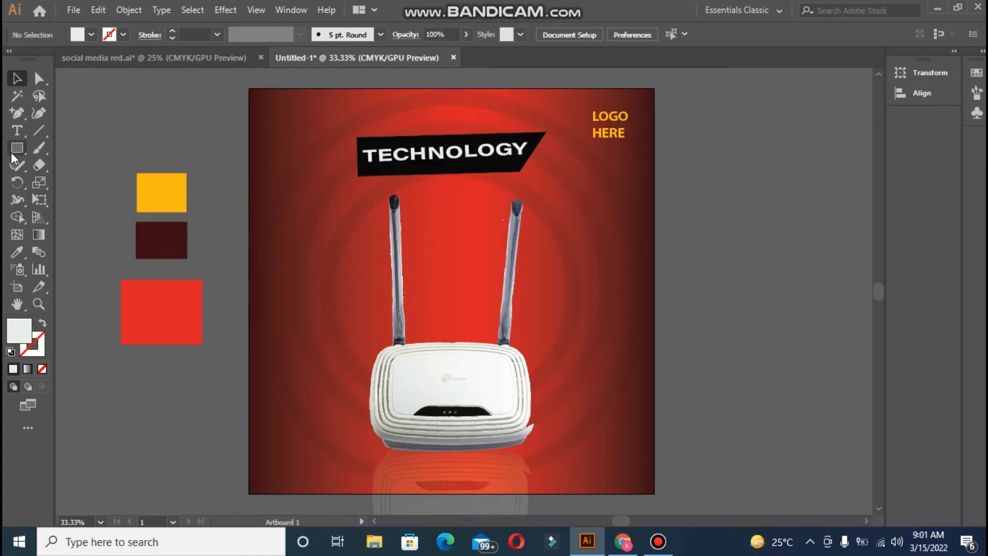
# Step: Draw a wide, flat rectangle above the yellow swatch beside the artboard and fill it with the swatch's yellow
pyautogui.click(15, 151)
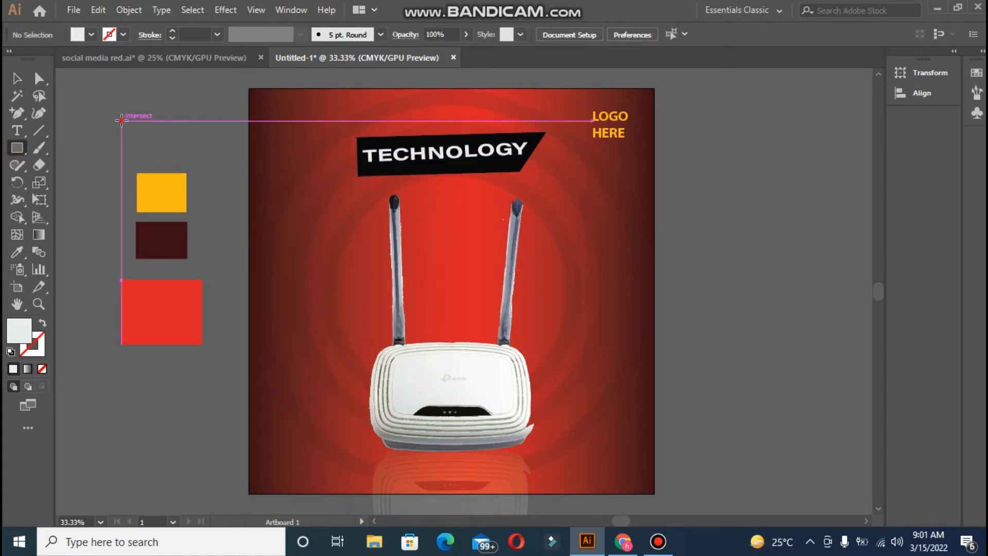
pyautogui.moveTo(122, 120); pyautogui.dragTo(226, 146)
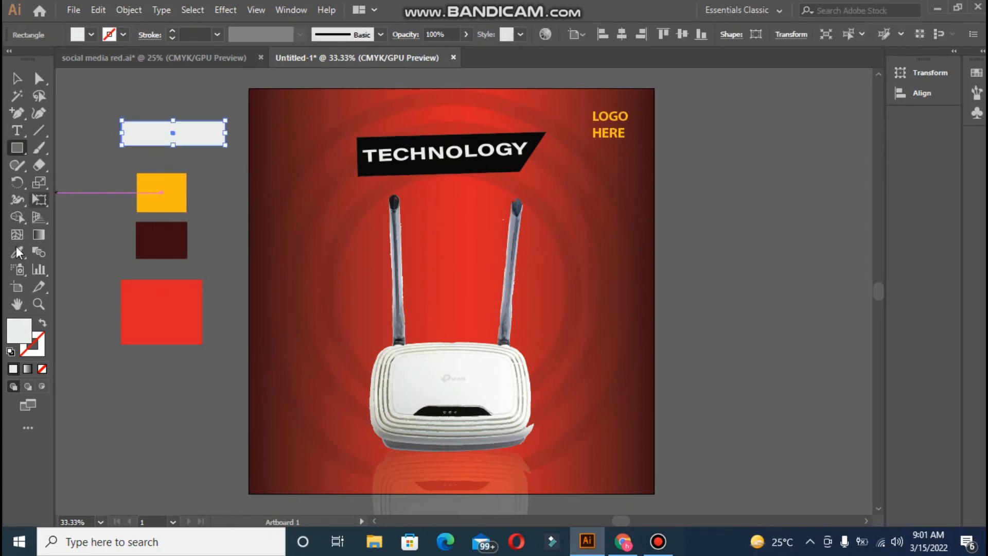
pyautogui.click(17, 252)
pyautogui.click(161, 192)
# Step: Place the yellow rectangle against the upper edge of the TECHNOLOGY banner, tilted slightly counterclockwise and centered horizontally
pyautogui.click(24, 80)
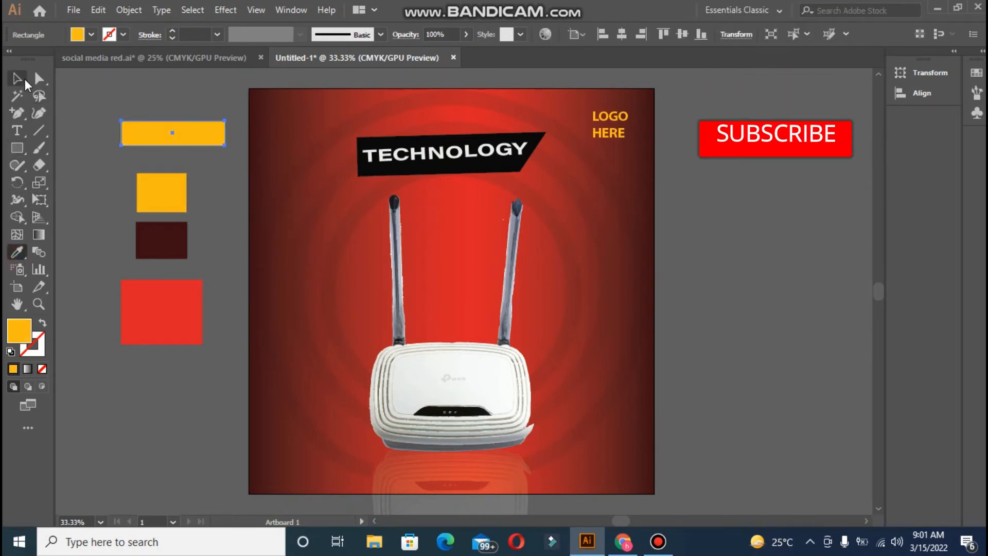
pyautogui.moveTo(143, 125); pyautogui.dragTo(424, 112)
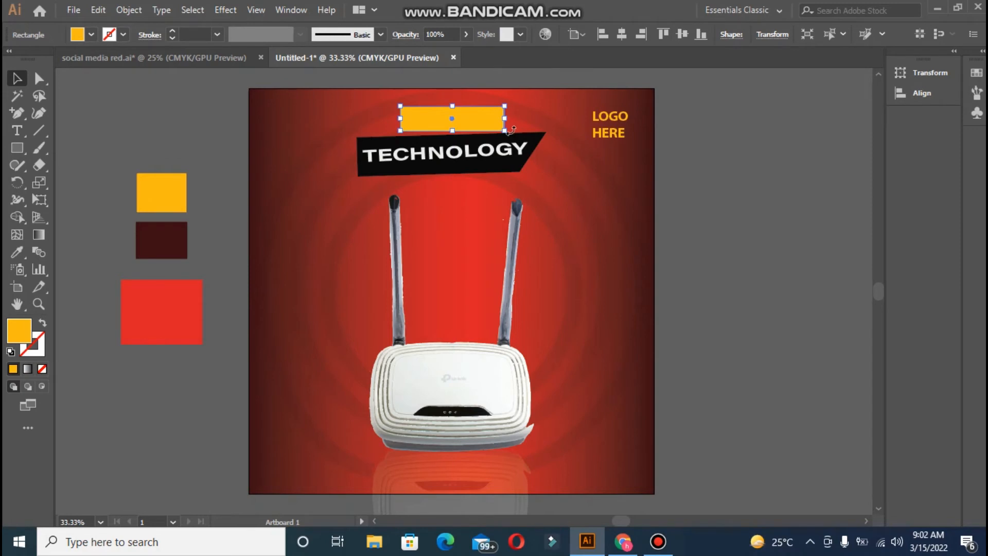
pyautogui.moveTo(511, 129); pyautogui.dragTo(478, 125)
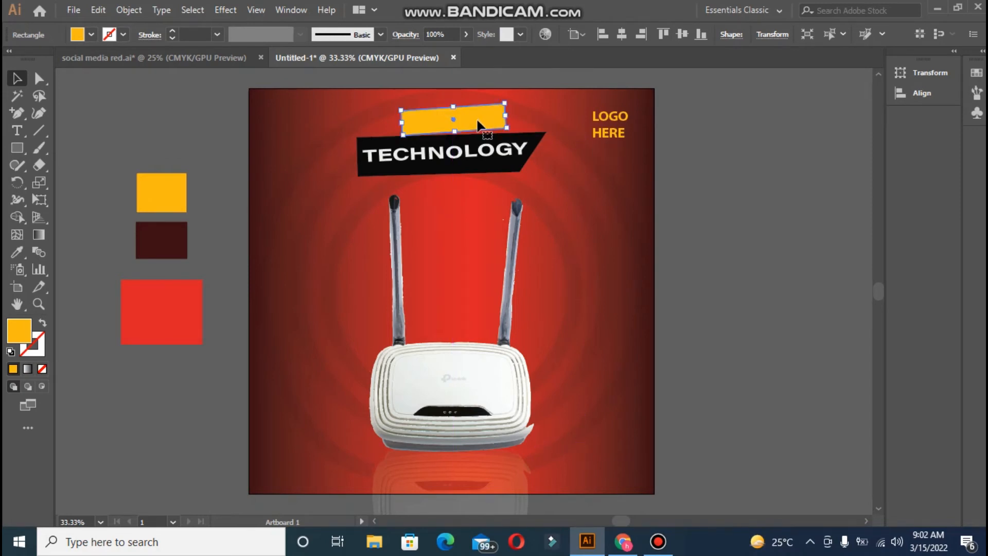
pyautogui.click(621, 41)
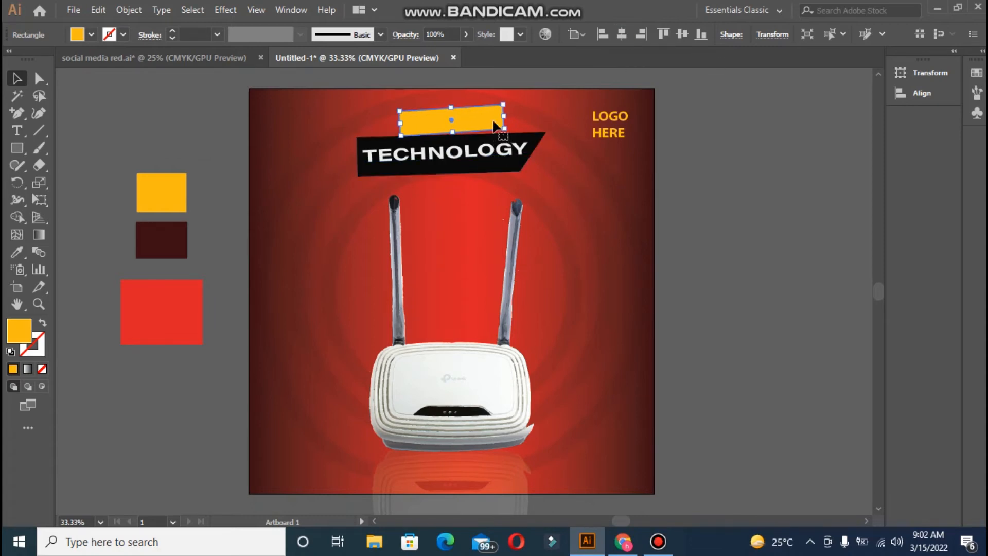
pyautogui.moveTo(494, 125); pyautogui.dragTo(496, 127)
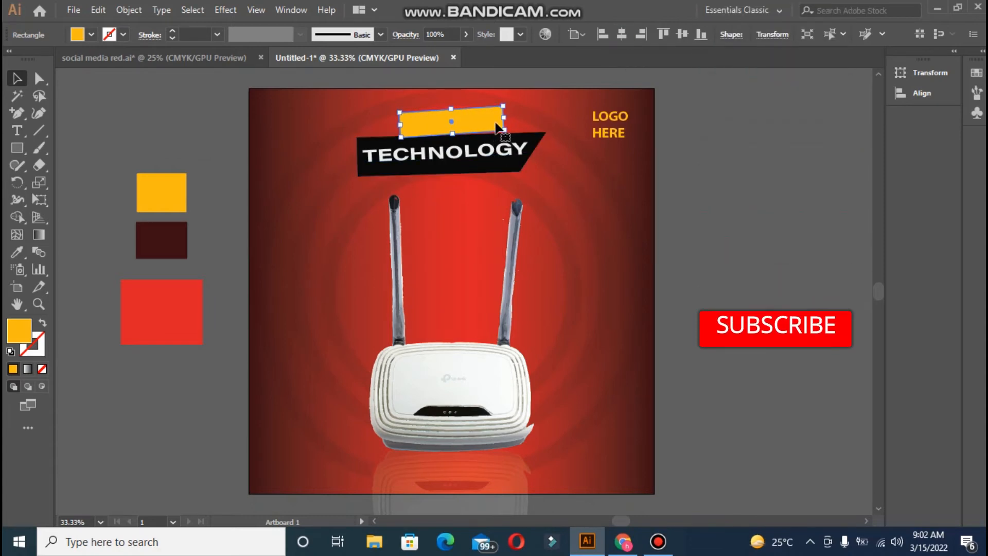
pyautogui.click(740, 149)
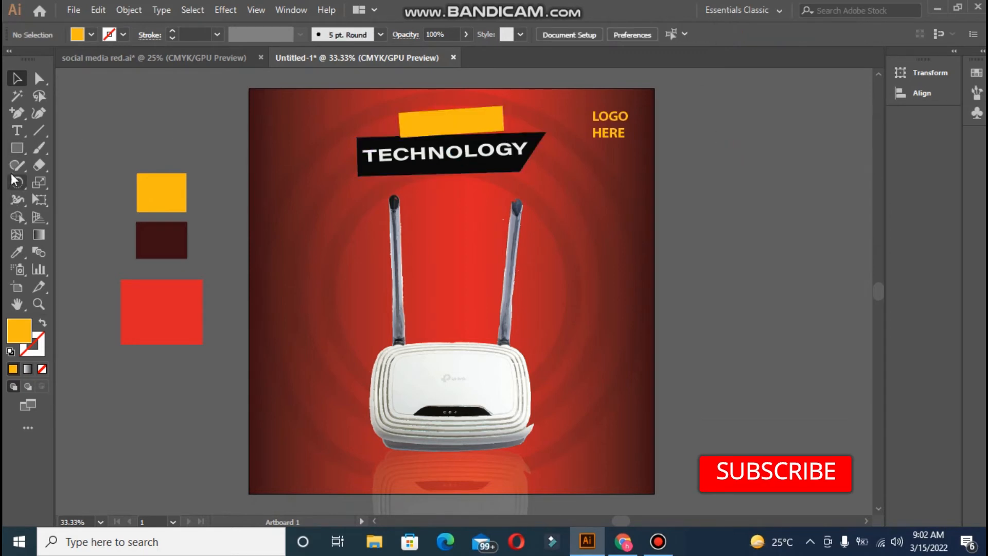
# Step: Add the black text LATEST and place it on the yellow rectangle, enlarged and tilted to match
pyautogui.click(15, 132)
pyautogui.click(82, 99)
pyautogui.press('BackSpace')
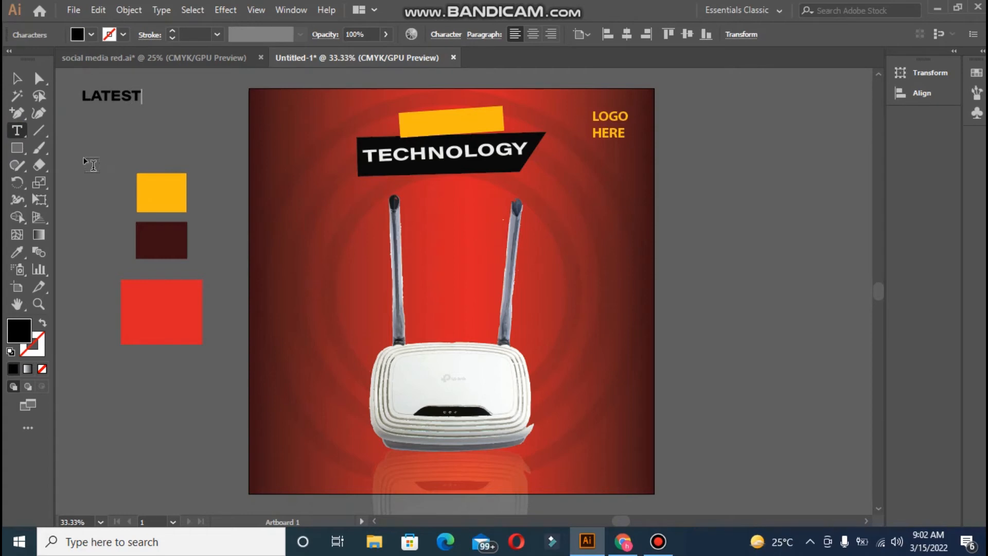
pyautogui.click(17, 78)
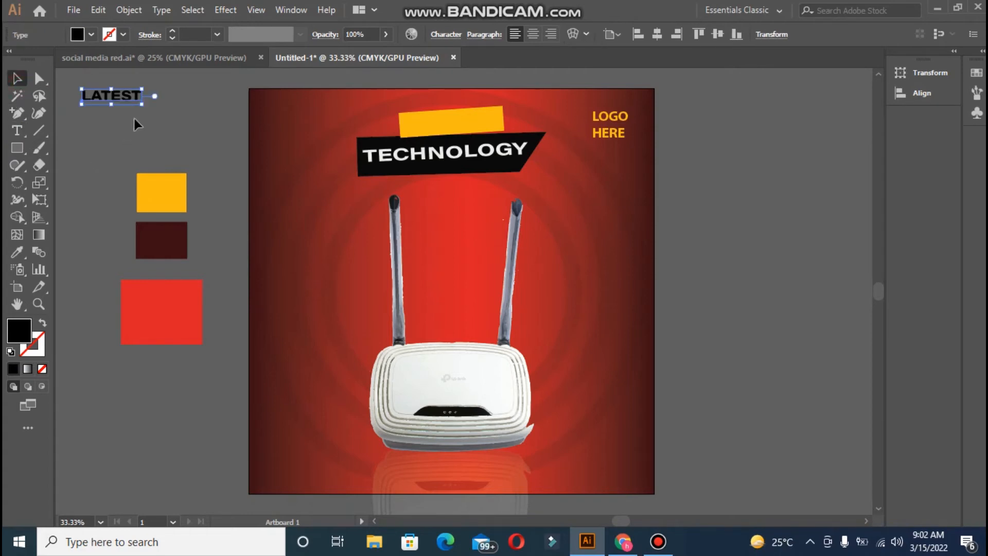
pyautogui.moveTo(144, 106); pyautogui.dragTo(458, 122)
# Step: Center the LATEST text horizontally and vertically on the yellow rectangle, using the rectangle as the key object
pyautogui.click(427, 126)
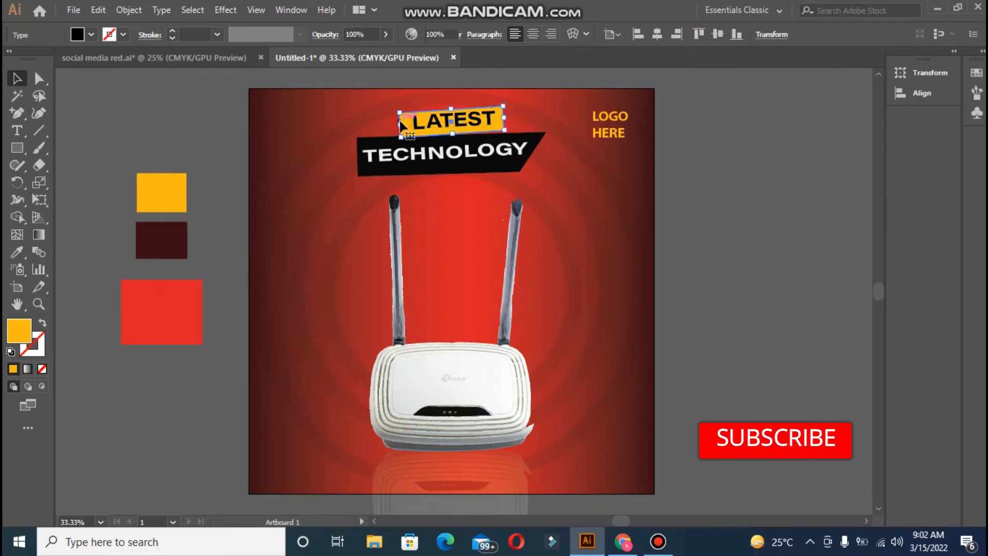
pyautogui.keyDown('shift'); pyautogui.click(427, 126); pyautogui.keyUp('shift')
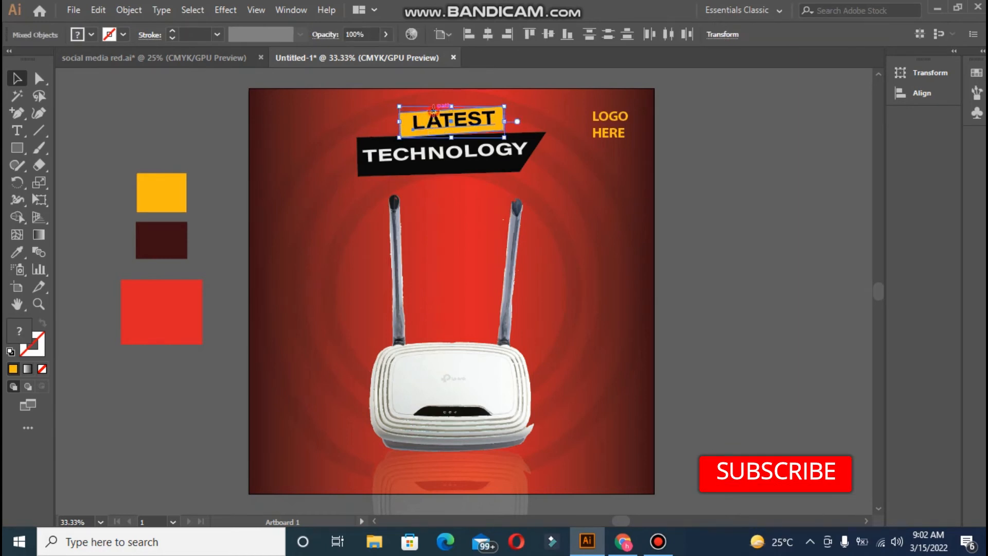
pyautogui.click(490, 33)
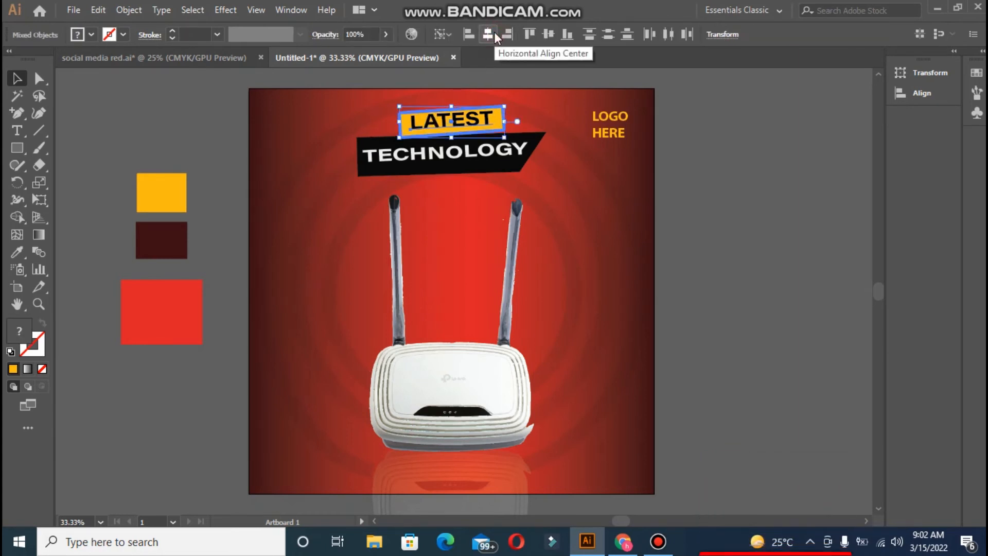
pyautogui.click(546, 33)
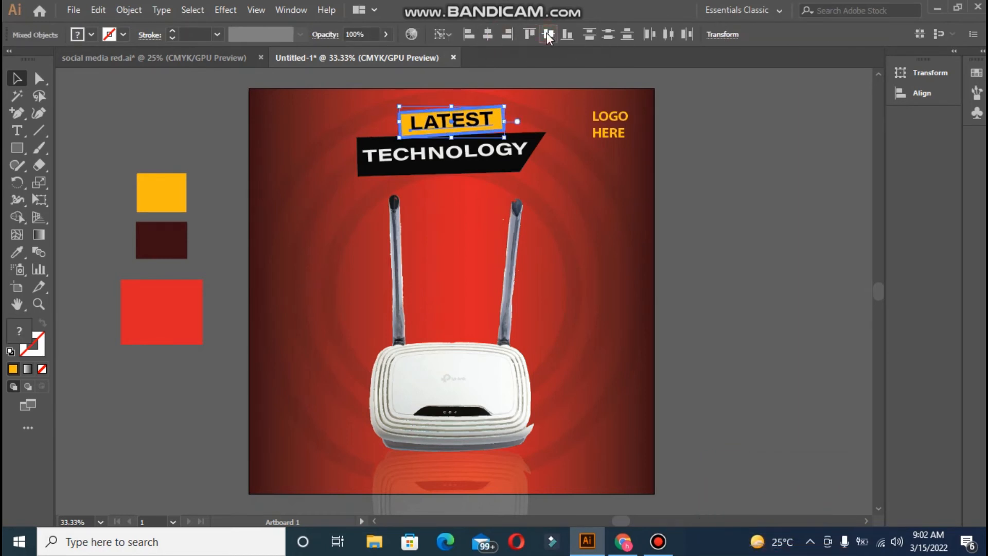
pyautogui.click(675, 152)
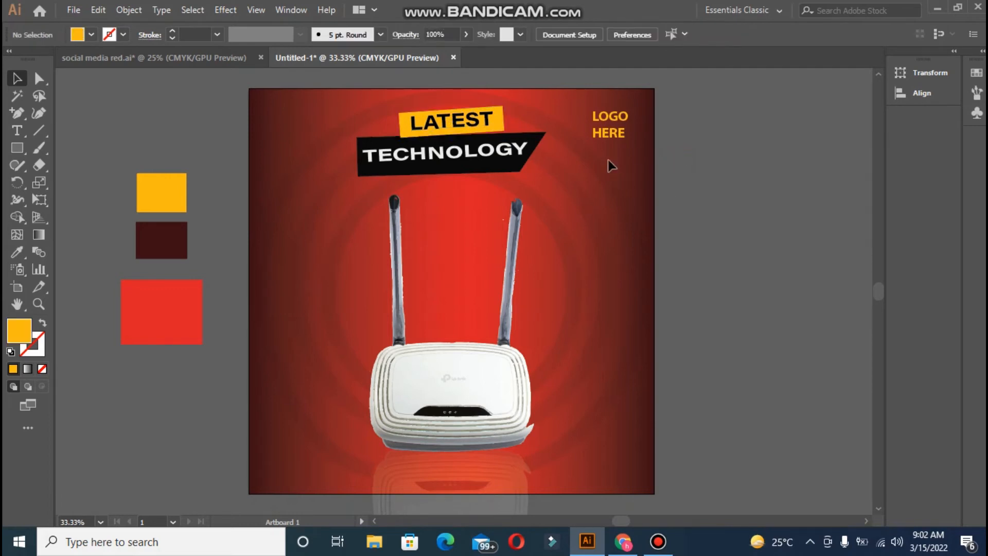
# Step: Enlarge the LATEST text and its yellow rectangle together slightly from their center
pyautogui.click(484, 118)
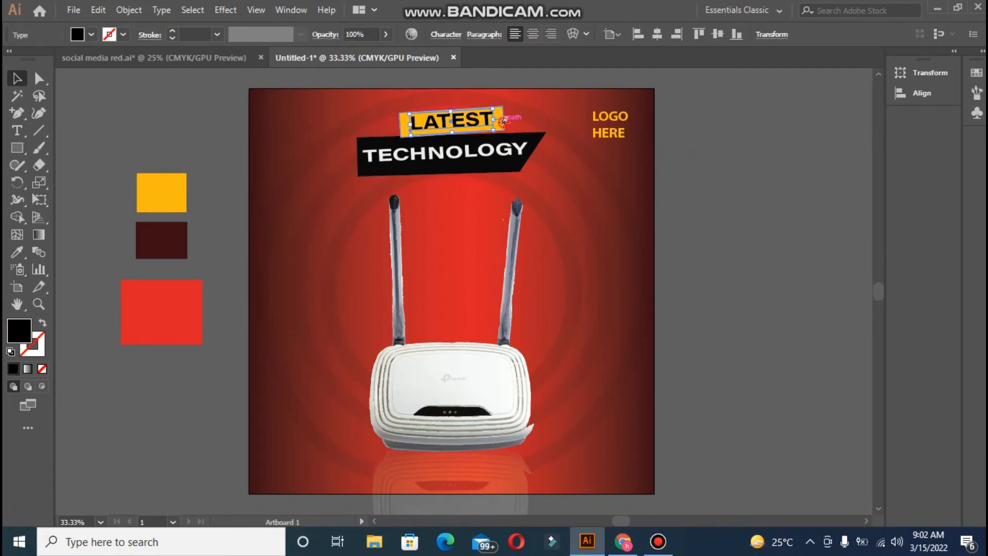
pyautogui.keyDown('shift'); pyautogui.click(504, 122); pyautogui.keyUp('shift')
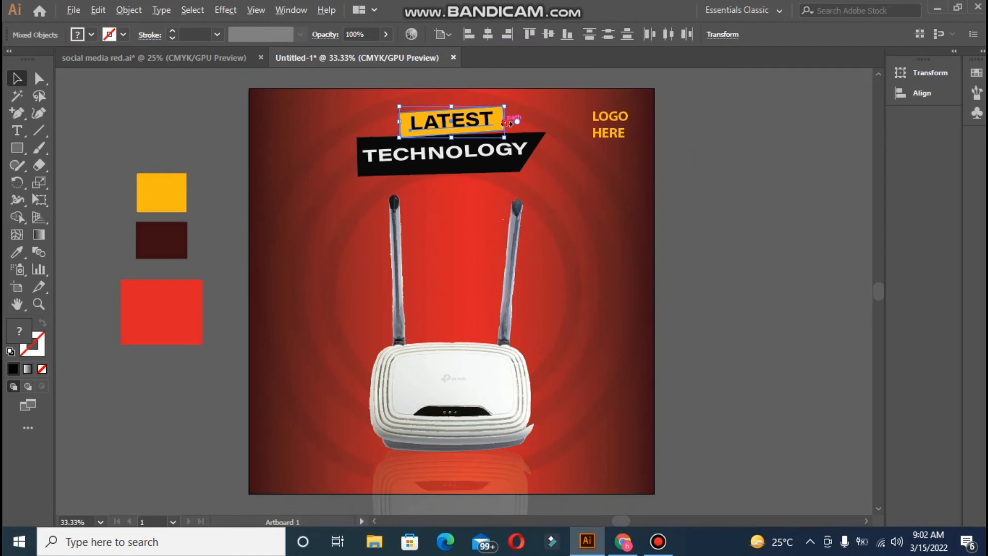
pyautogui.moveTo(507, 123); pyautogui.dragTo(513, 124)
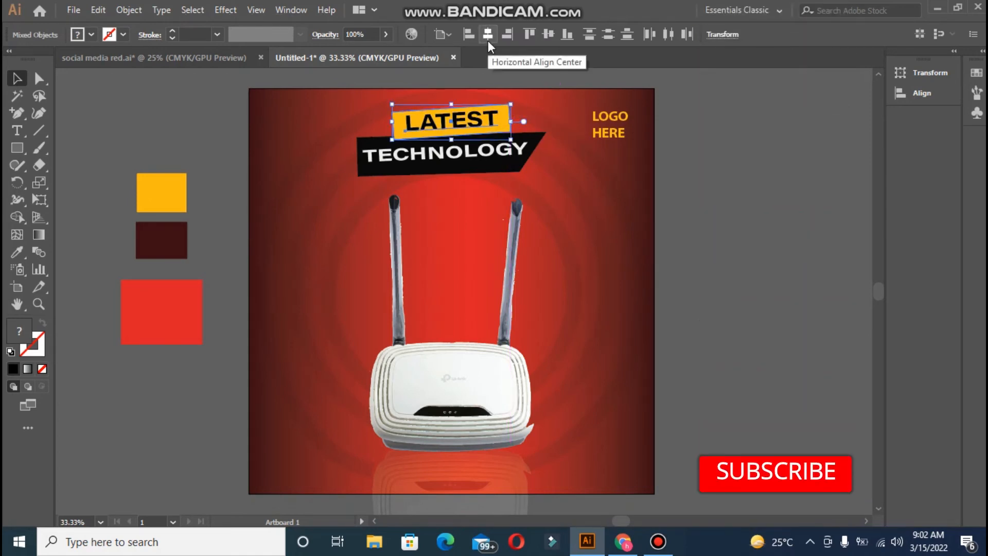
pyautogui.click(737, 156)
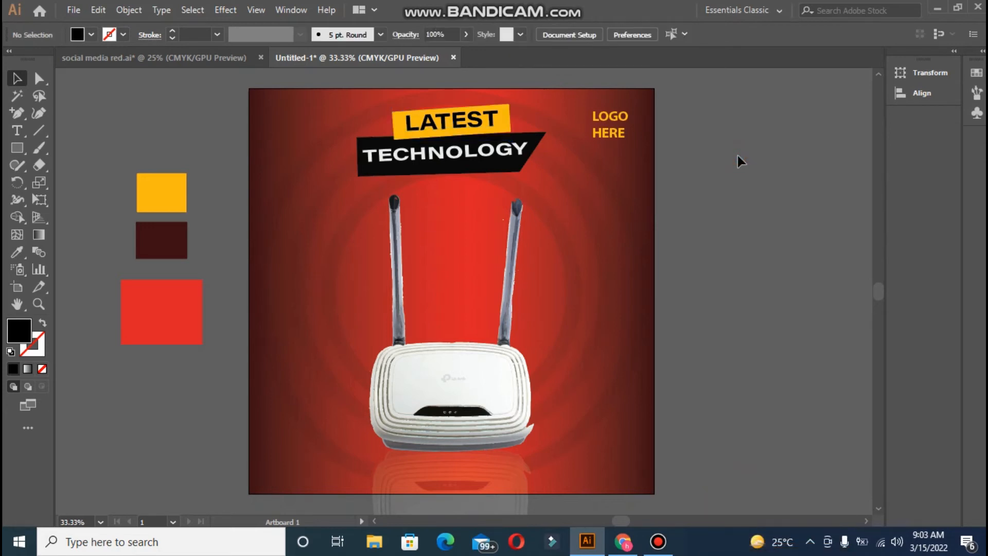
# Step: Bring the black banner and its TECHNOLOGY text to the front, over the yellow label
pyautogui.click(530, 140)
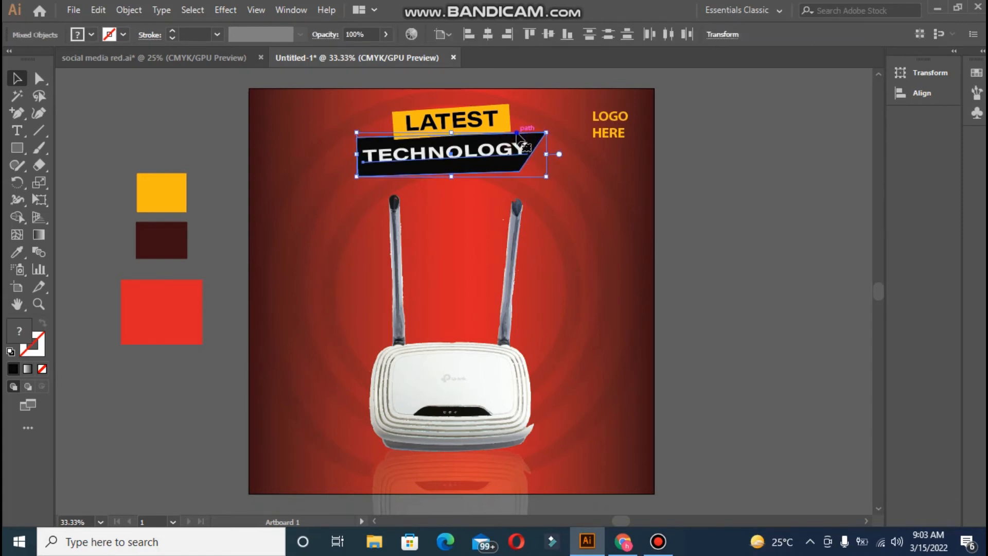
pyautogui.rightClick(518, 138)
pyautogui.click(664, 274)
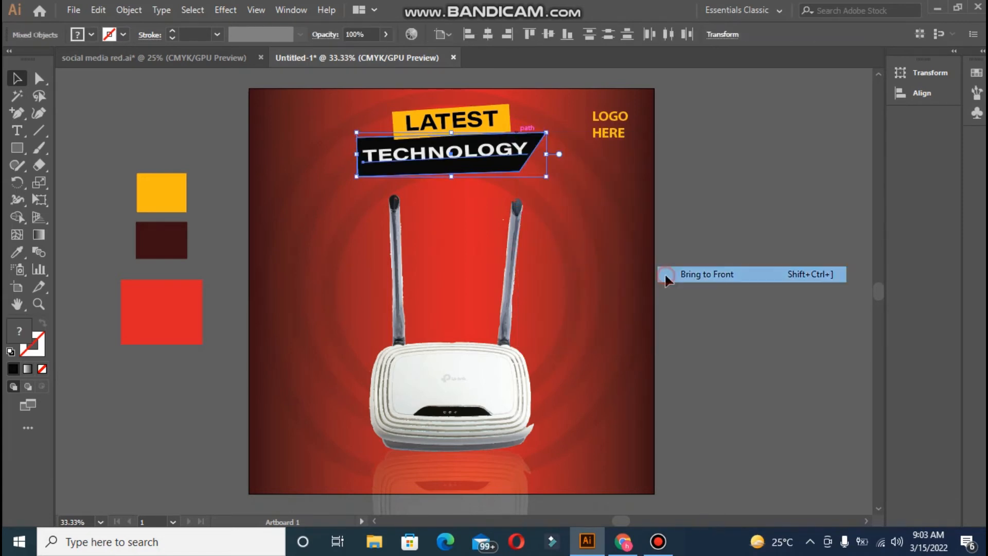
pyautogui.click(700, 272)
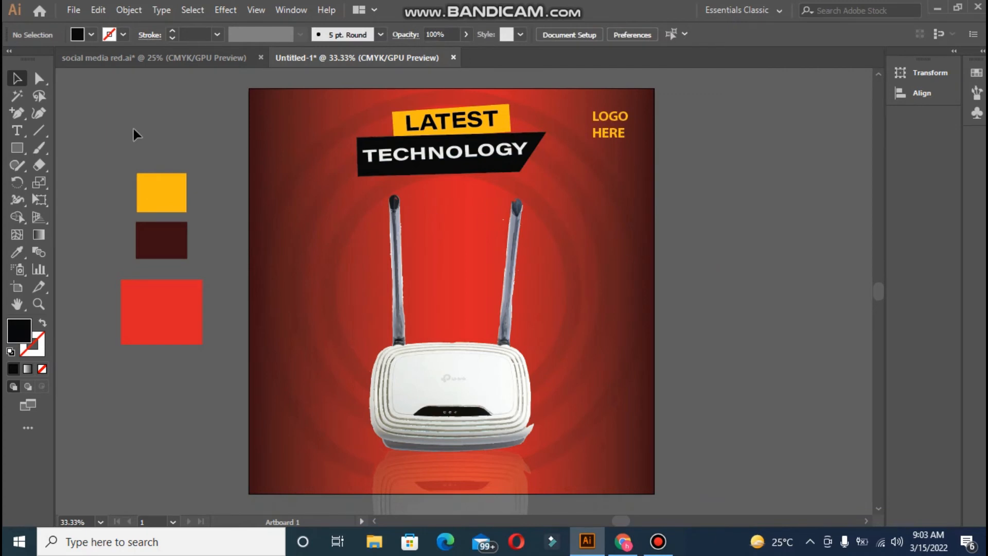
# Step: Create a six-sided polygon with a 50 px radius above the yellow swatch and enlarge it slightly
pyautogui.click(12, 143)
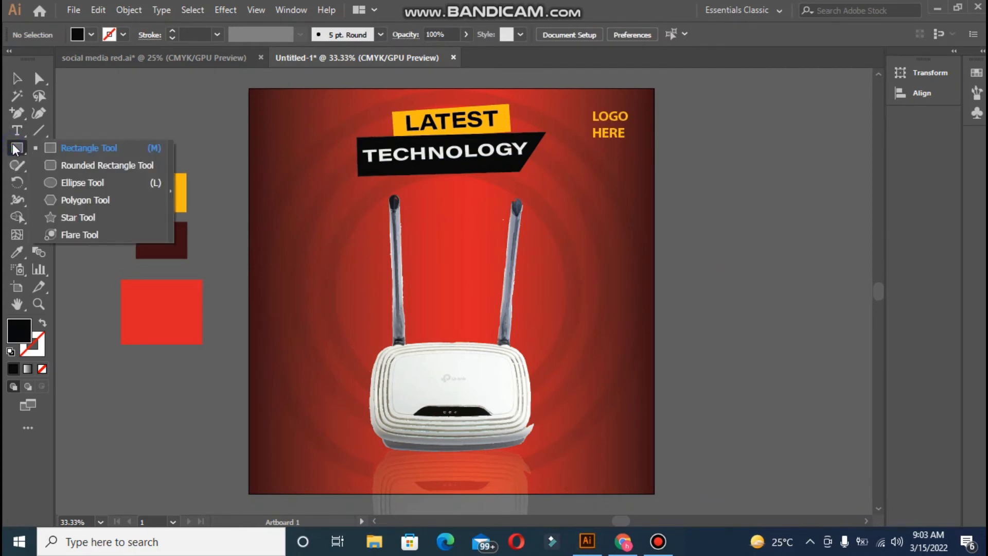
pyautogui.click(72, 201)
pyautogui.click(136, 130)
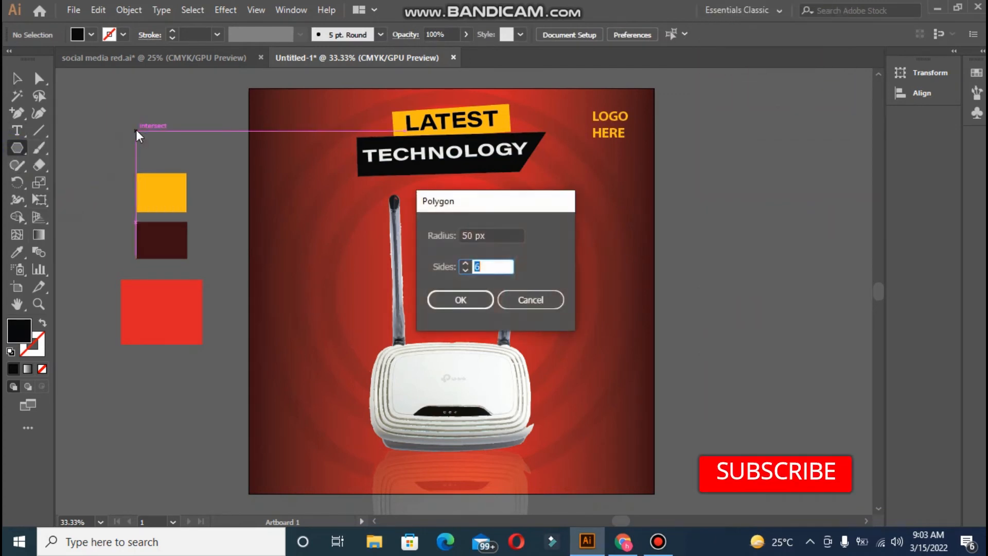
pyautogui.click(460, 300)
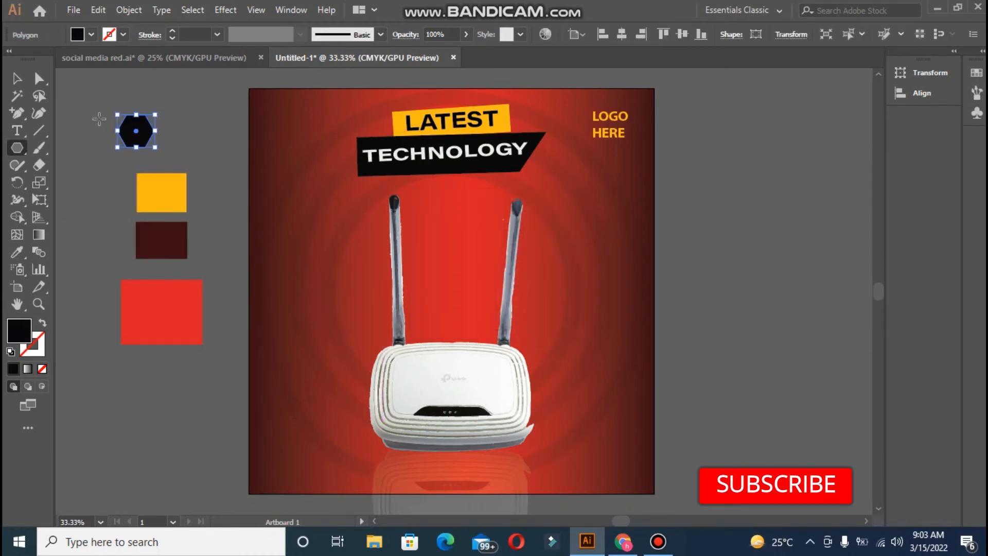
pyautogui.moveTo(159, 151)
pyautogui.mouseDown()
pyautogui.moveTo(172, 144)
pyautogui.moveTo(189, 156)
pyautogui.moveTo(176, 158)
pyautogui.mouseUp()
# Step: Fill the hexagon with the yellow swatch's color
pyautogui.click(14, 258)
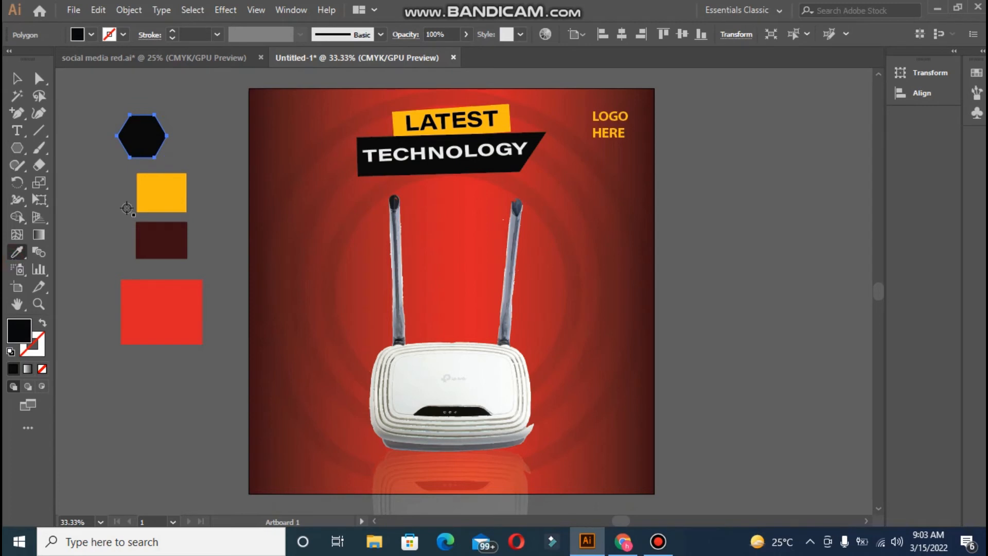
pyautogui.click(145, 191)
pyautogui.click(17, 78)
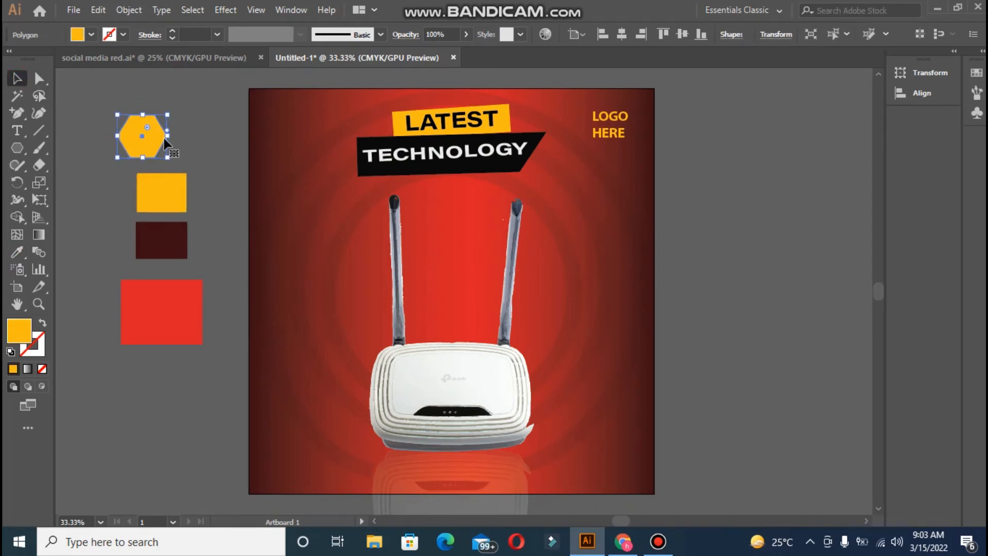
# Step: Place the hexagon below the LOGO HERE text, recolored with the banner's black and rotated slightly clockwise
pyautogui.moveTo(161, 143); pyautogui.dragTo(621, 217)
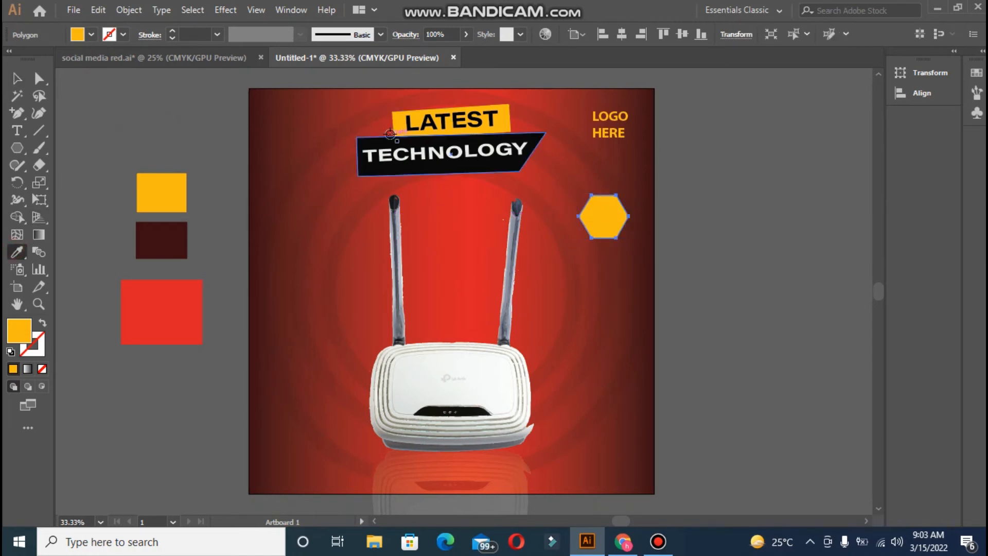
pyautogui.click(378, 142)
pyautogui.click(17, 78)
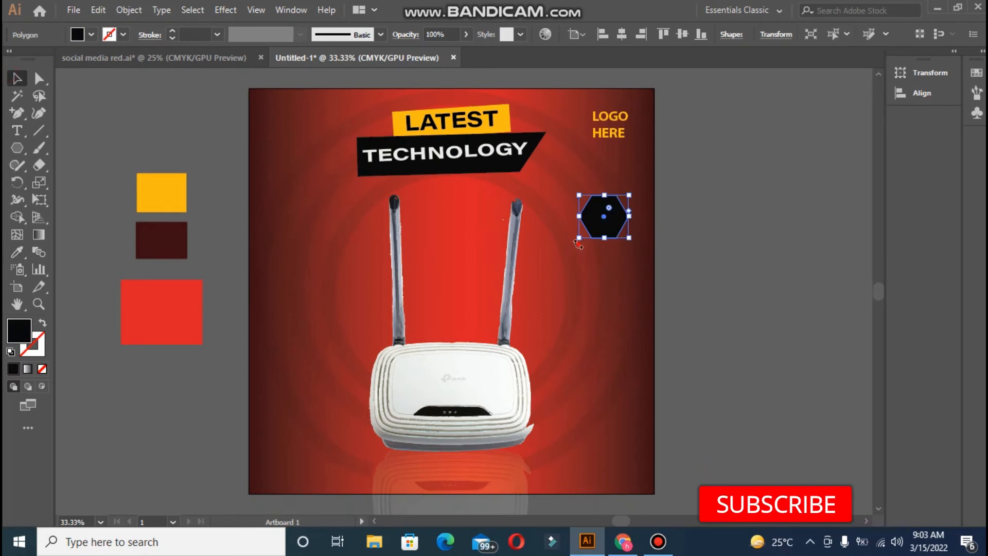
pyautogui.moveTo(574, 243); pyautogui.dragTo(567, 236)
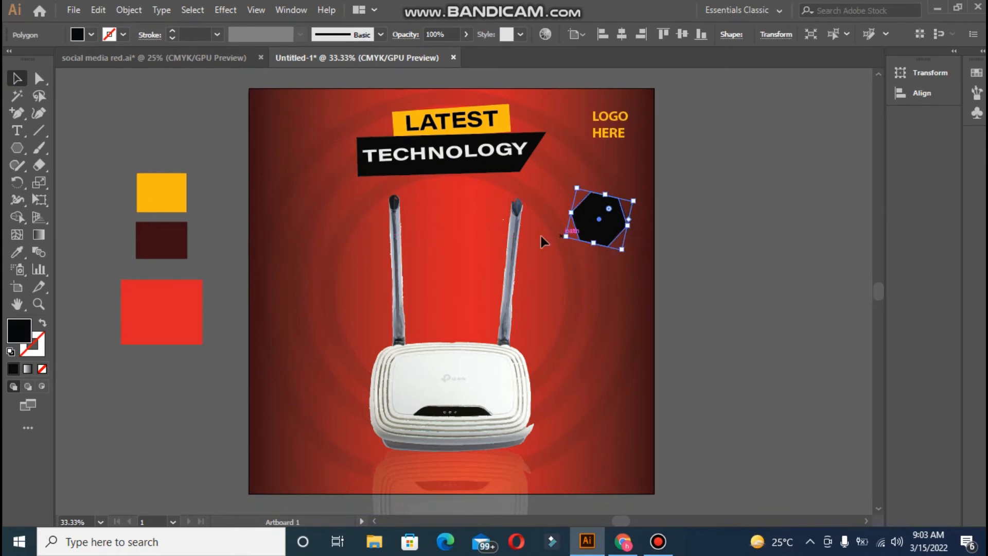
# Step: Add the text 50% OFF on two lines in the empty area above the color swatches
pyautogui.click(17, 130)
pyautogui.click(88, 132)
pyautogui.write('5')
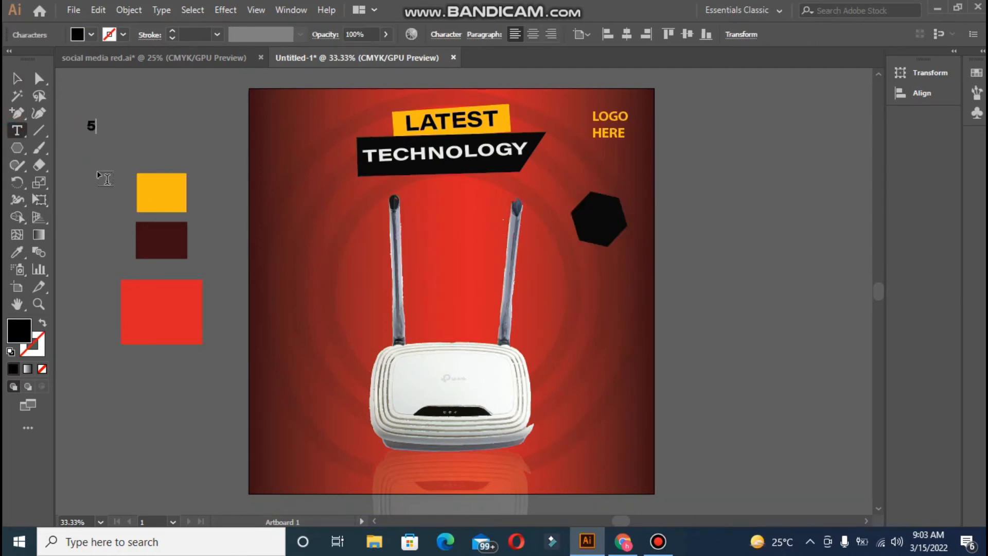
pyautogui.write('0%')
pyautogui.press('Return')
pyautogui.write('OFF')
pyautogui.click(17, 79)
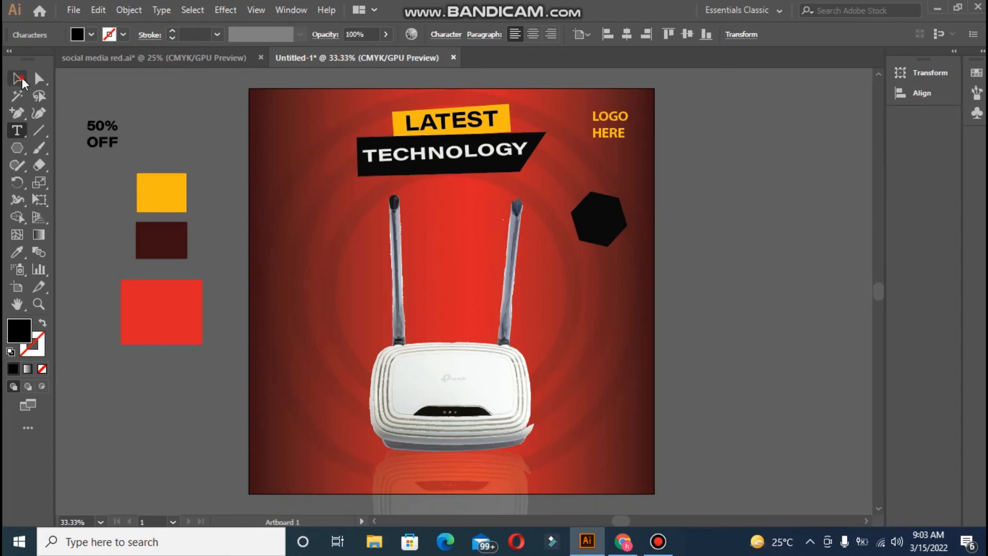
# Step: Enlarge the 50% OFF text slightly and fill it with the yellow swatch's color
pyautogui.moveTo(117, 155); pyautogui.dragTo(122, 153)
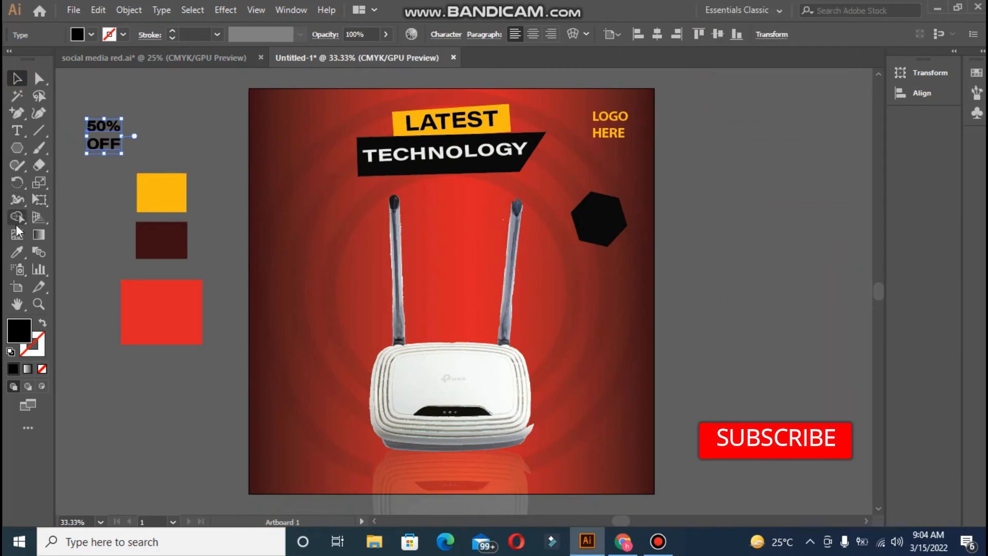
pyautogui.click(17, 252)
pyautogui.click(159, 194)
pyautogui.click(17, 78)
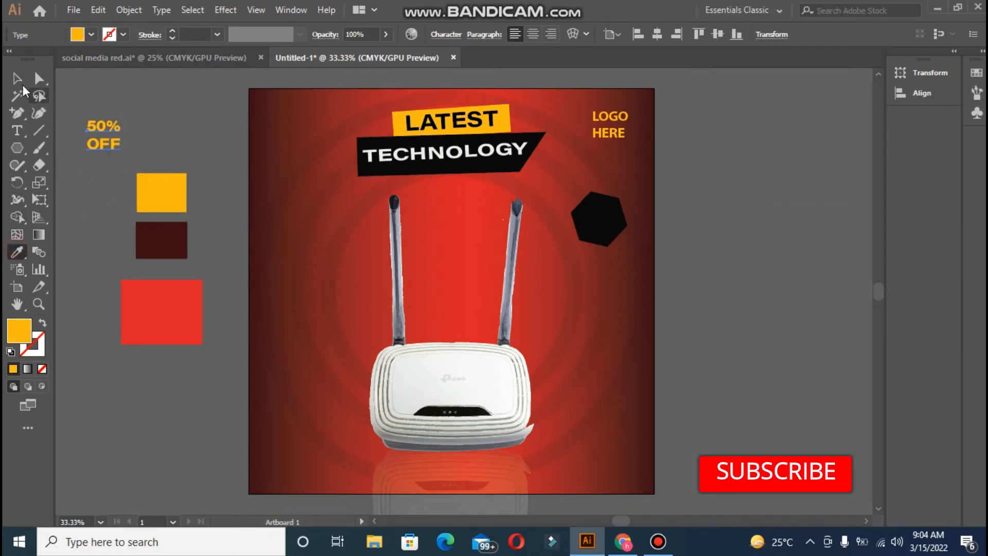
# Step: Move the 50% OFF text onto the black hexagon and tilt it slightly clockwise to match
pyautogui.click(94, 125)
pyautogui.moveTo(94, 125); pyautogui.dragTo(567, 230)
pyautogui.click(748, 220)
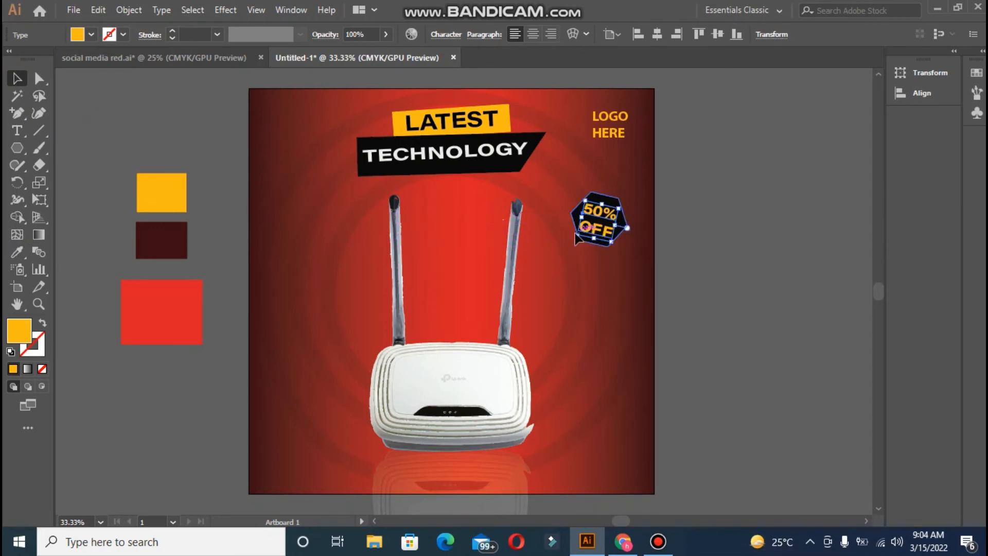
# Step: Center the 50% OFF text horizontally and vertically on the hexagon and fine-tune the text's tilt
pyautogui.click(597, 219)
pyautogui.keyDown('shift'); pyautogui.click(617, 203); pyautogui.keyUp('shift')
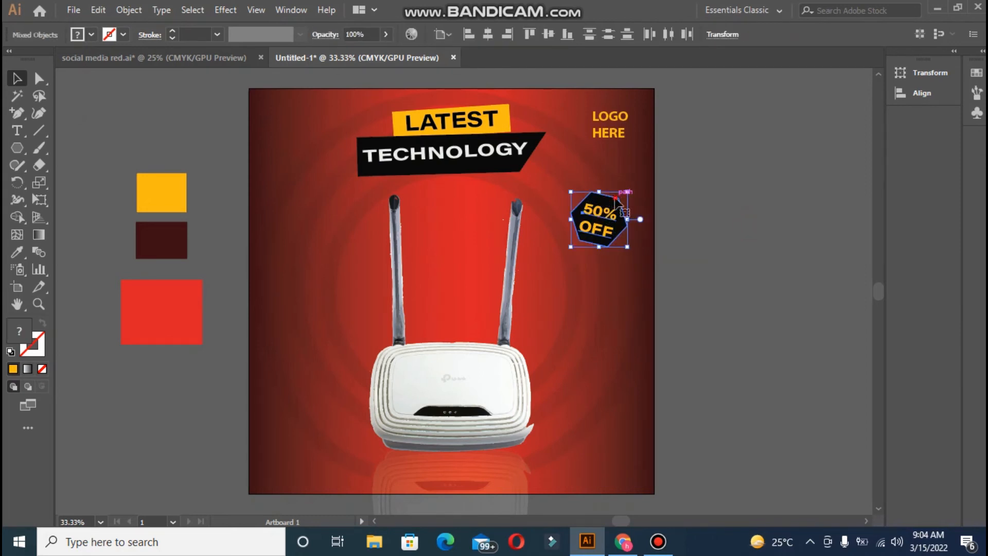
pyautogui.click(486, 34)
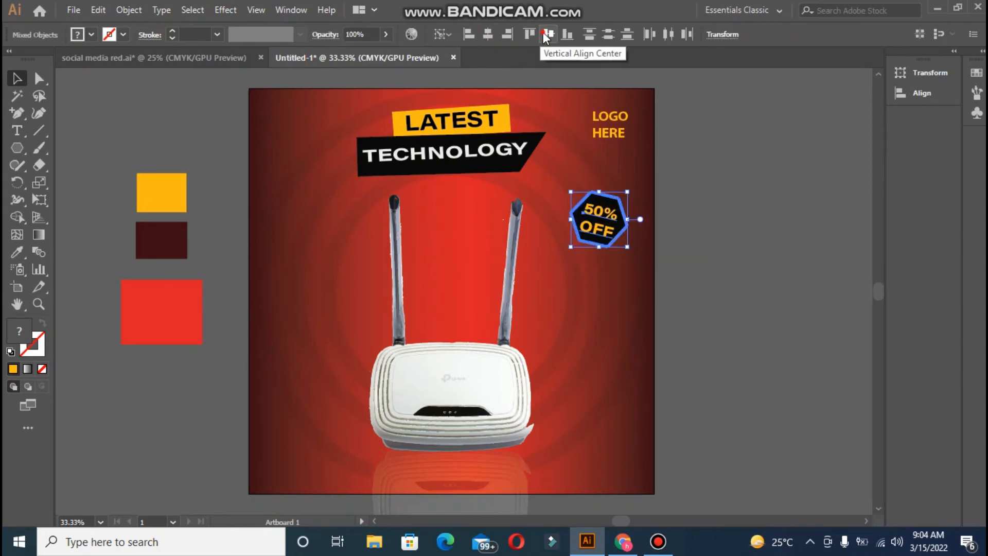
pyautogui.click(547, 34)
pyautogui.click(713, 153)
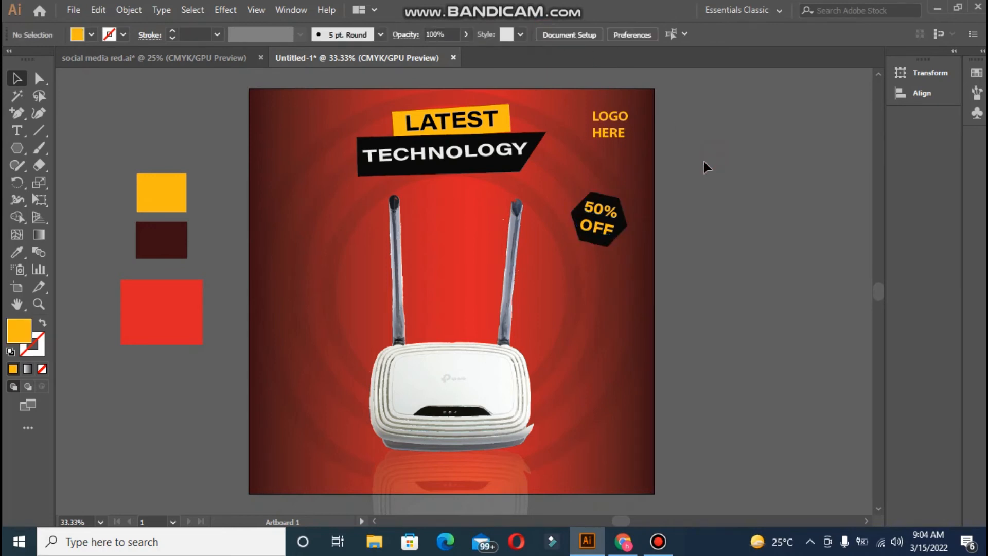
pyautogui.click(616, 213)
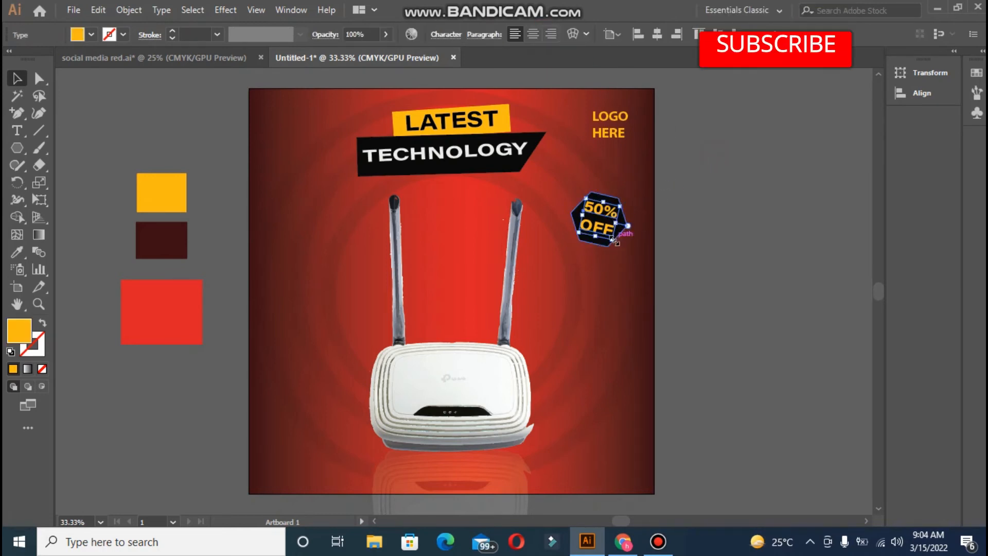
pyautogui.moveTo(612, 248); pyautogui.dragTo(611, 252)
pyautogui.click(761, 234)
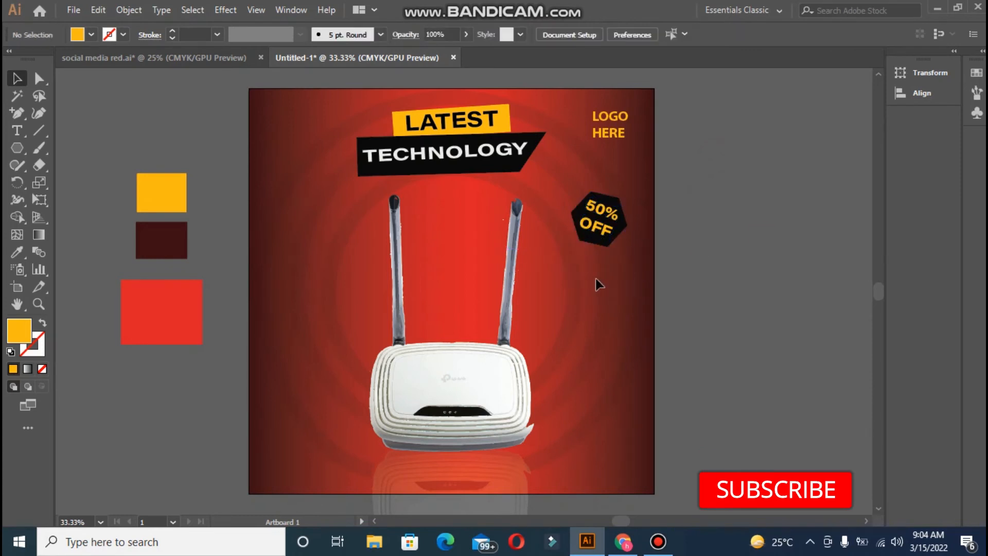
# Step: Give the hexagon behind the 50% OFF text a white 2 pt stroke
pyautogui.click(603, 245)
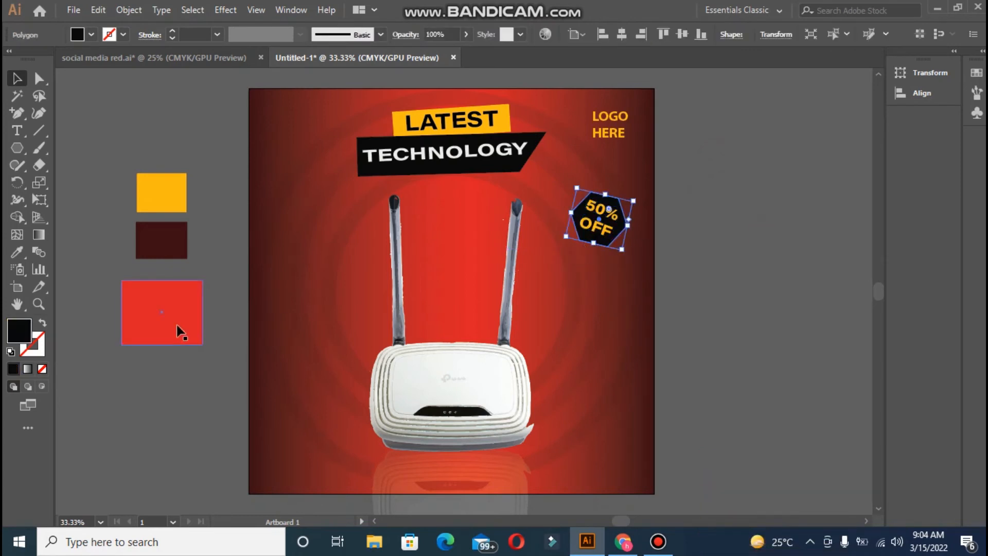
pyautogui.click(35, 359)
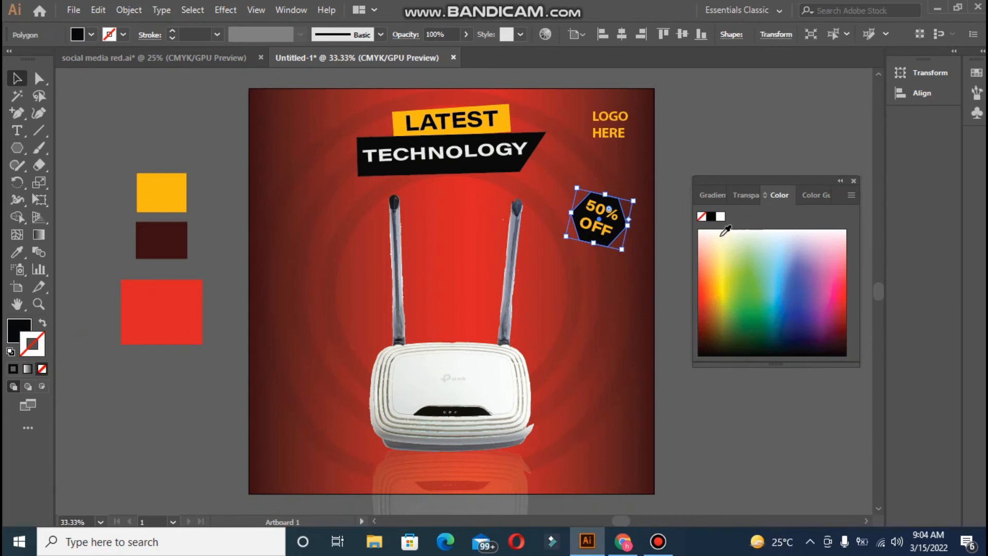
pyautogui.click(721, 217)
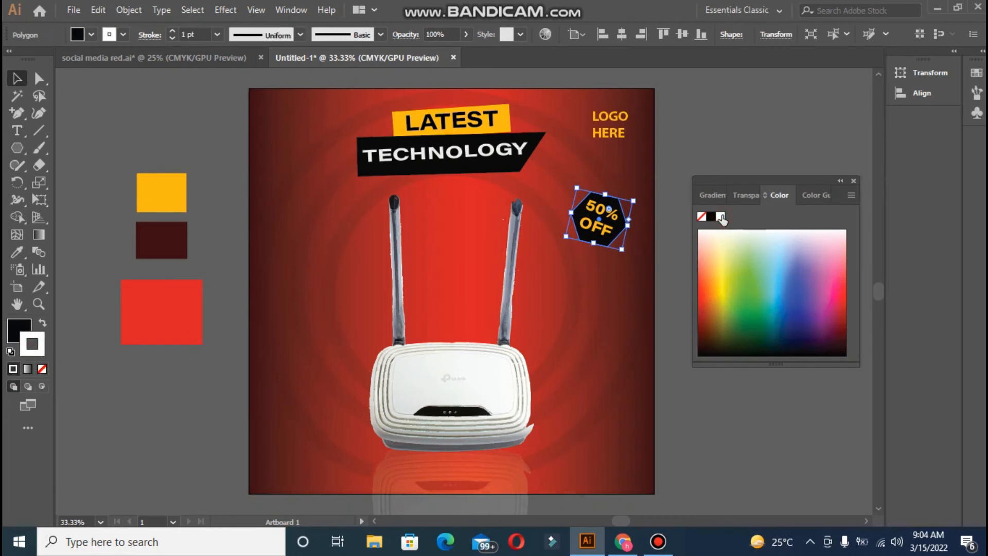
pyautogui.click(172, 31)
pyautogui.click(178, 90)
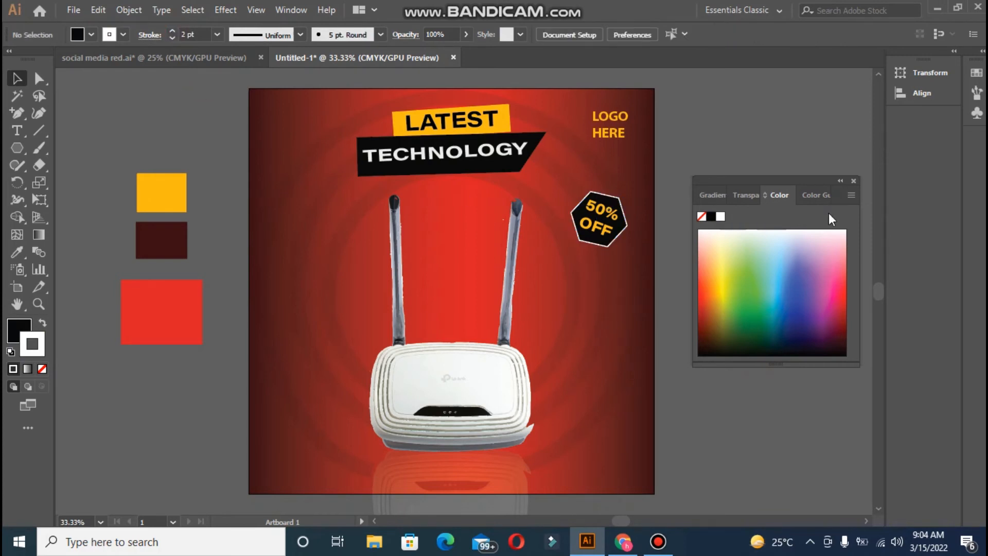
pyautogui.click(841, 182)
# Step: Draw a wide, short black rectangle and place it on the poster beside the router's lower right side
pyautogui.click(19, 148)
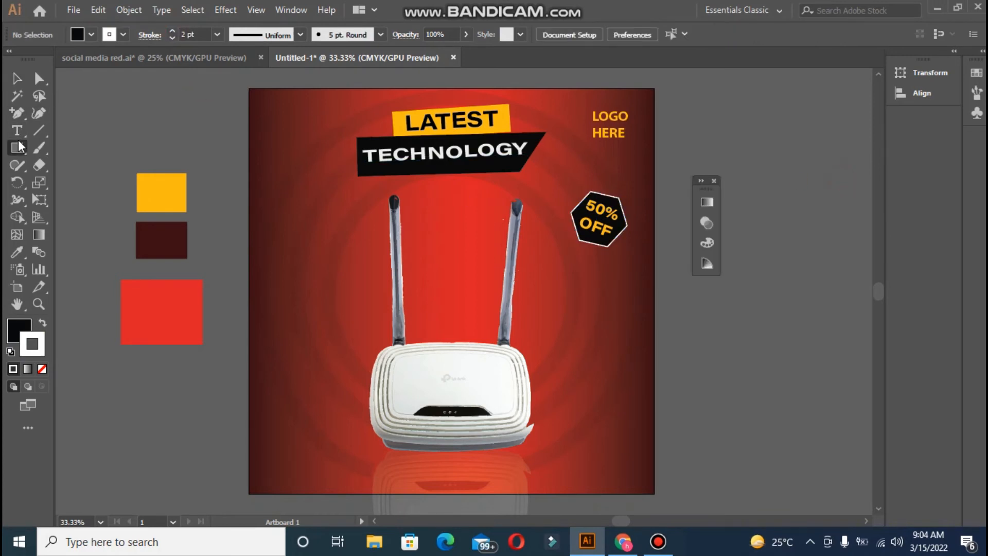
pyautogui.moveTo(102, 107); pyautogui.dragTo(209, 133)
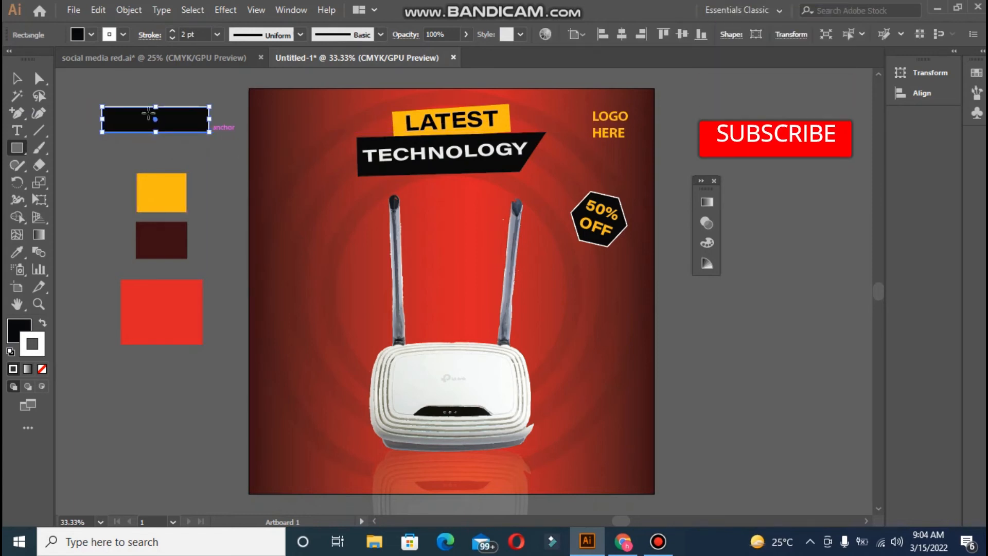
pyautogui.click(16, 78)
pyautogui.moveTo(121, 113); pyautogui.dragTo(544, 436)
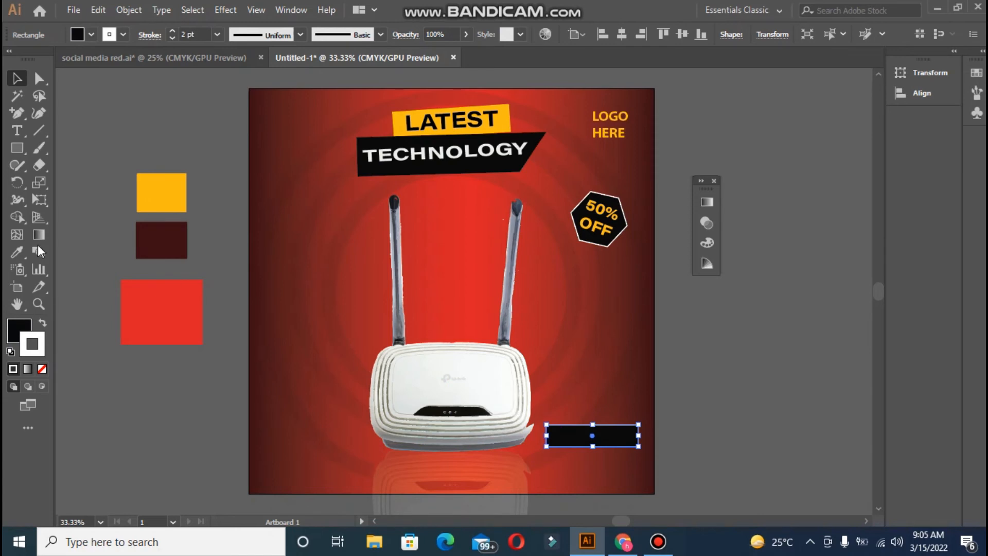
# Step: Round the rectangle's corners fully into a pill shape and fill it with the yellow swatch's color
pyautogui.click(38, 78)
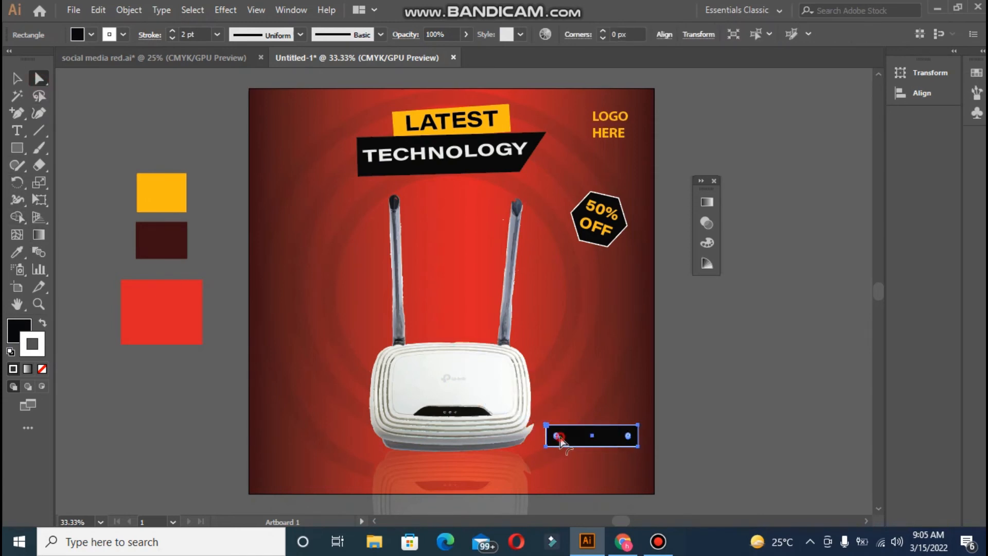
pyautogui.moveTo(560, 439); pyautogui.dragTo(569, 437)
pyautogui.click(17, 252)
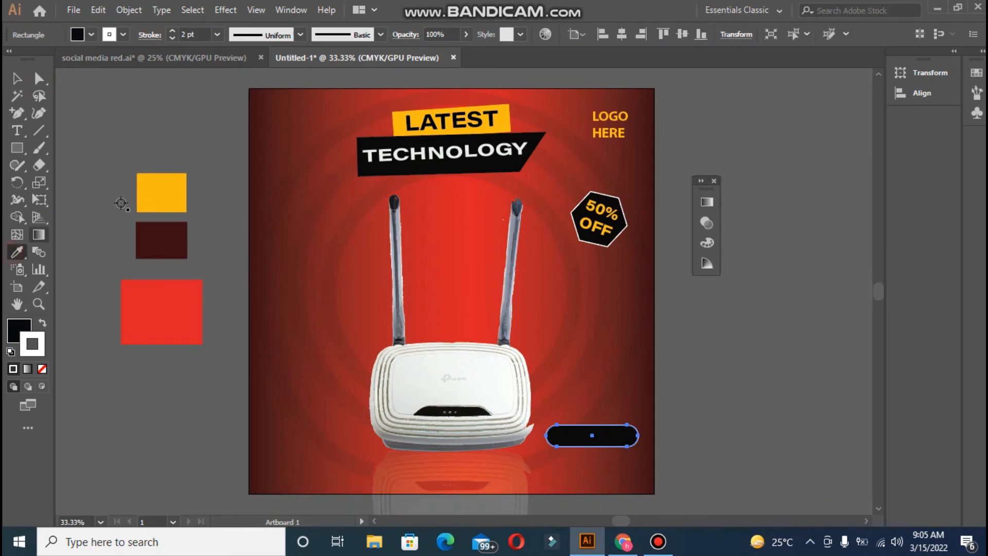
pyautogui.click(160, 193)
pyautogui.click(17, 78)
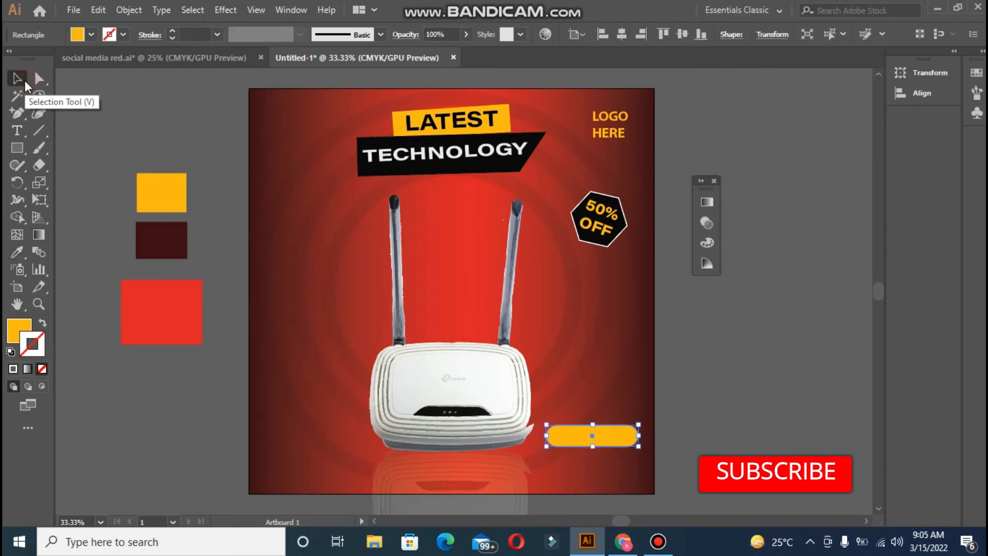
# Step: Add the black text ORDER NOW and shrink it to fit inside the yellow pill shape
pyautogui.click(17, 130)
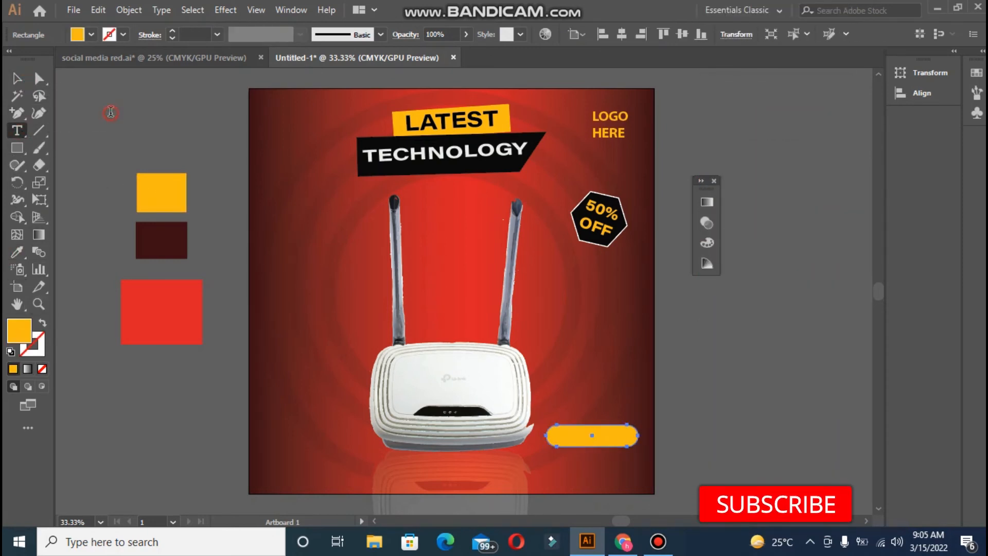
pyautogui.click(111, 111)
pyautogui.press('BackSpace')
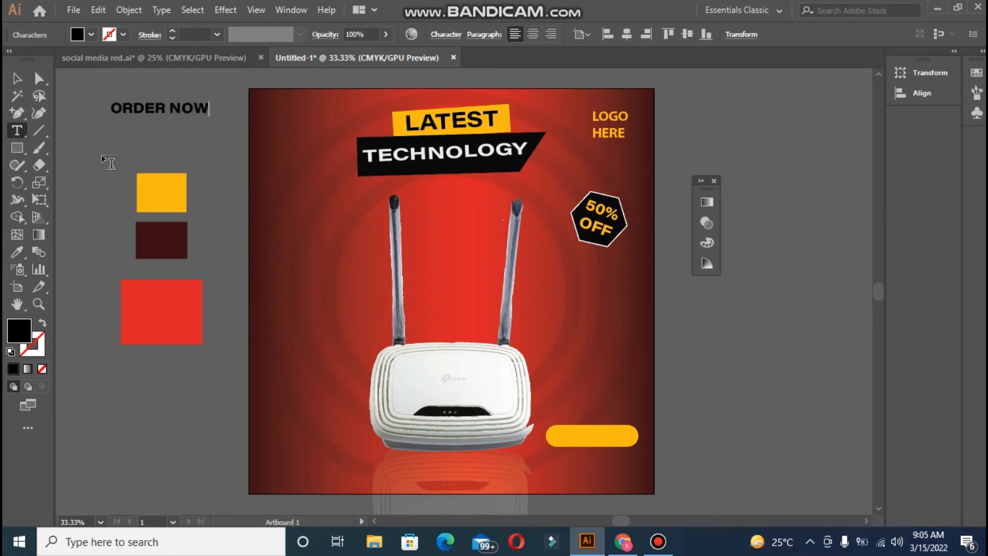
pyautogui.write('ORDER NOW')
pyautogui.click(17, 78)
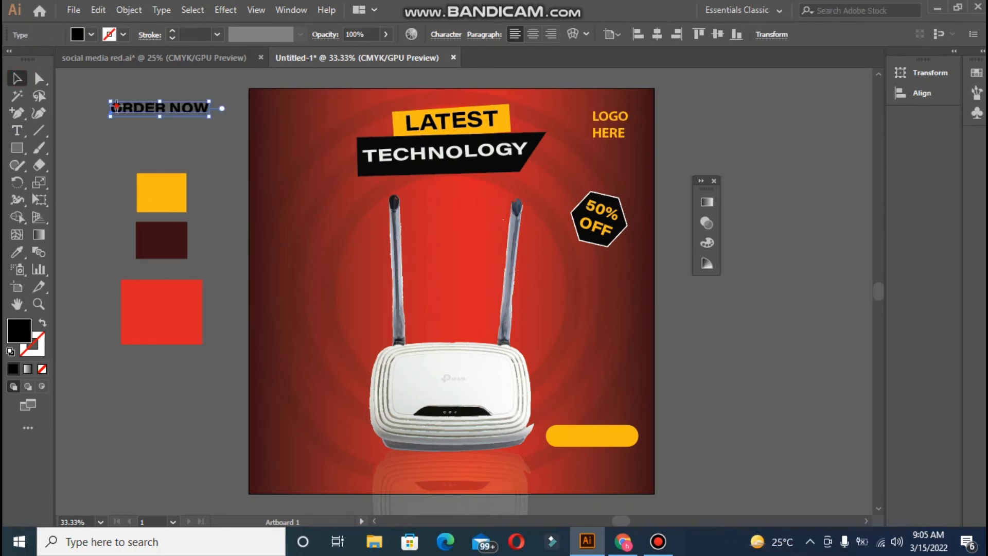
pyautogui.moveTo(116, 106); pyautogui.dragTo(551, 436)
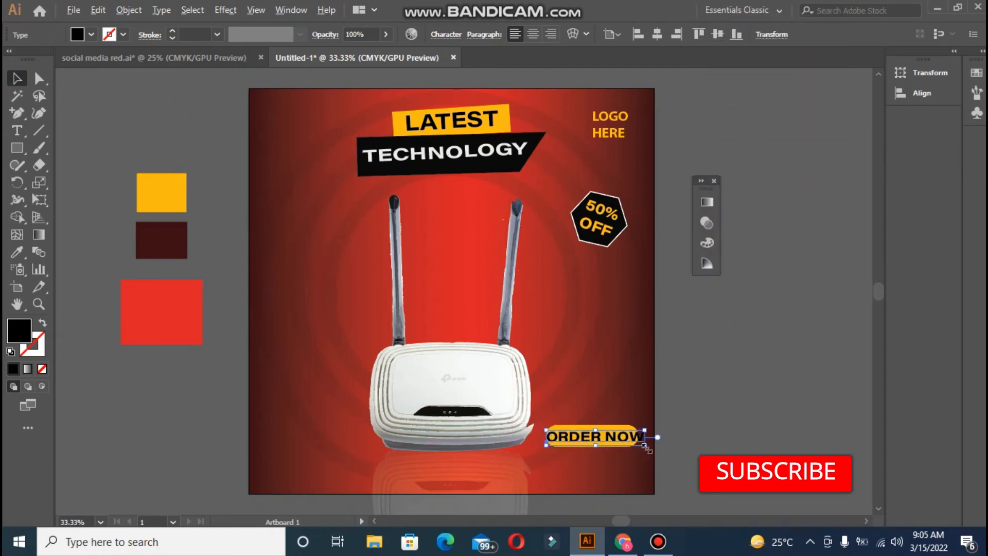
pyautogui.moveTo(644, 446)
pyautogui.mouseDown()
pyautogui.moveTo(655, 447)
pyautogui.moveTo(636, 445)
pyautogui.mouseUp()
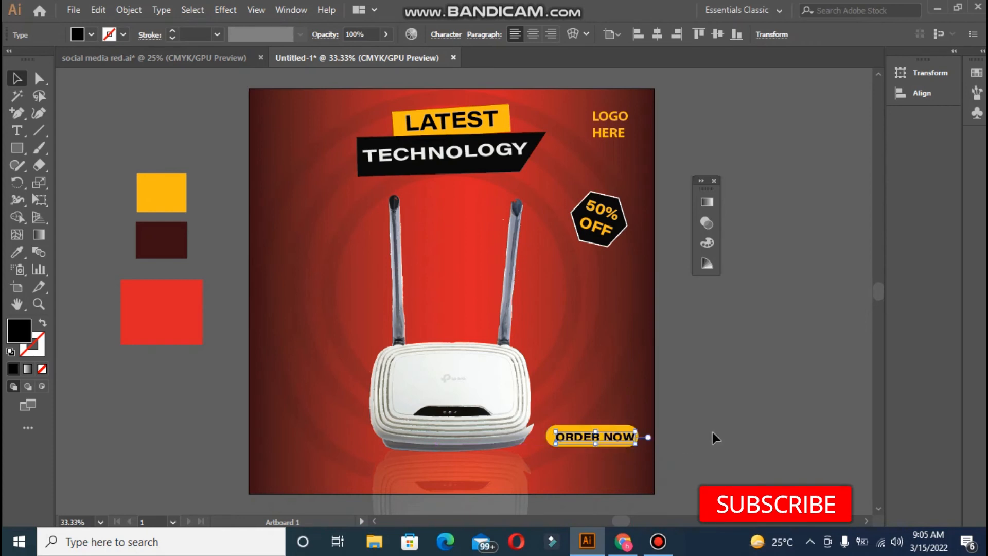
pyautogui.click(755, 433)
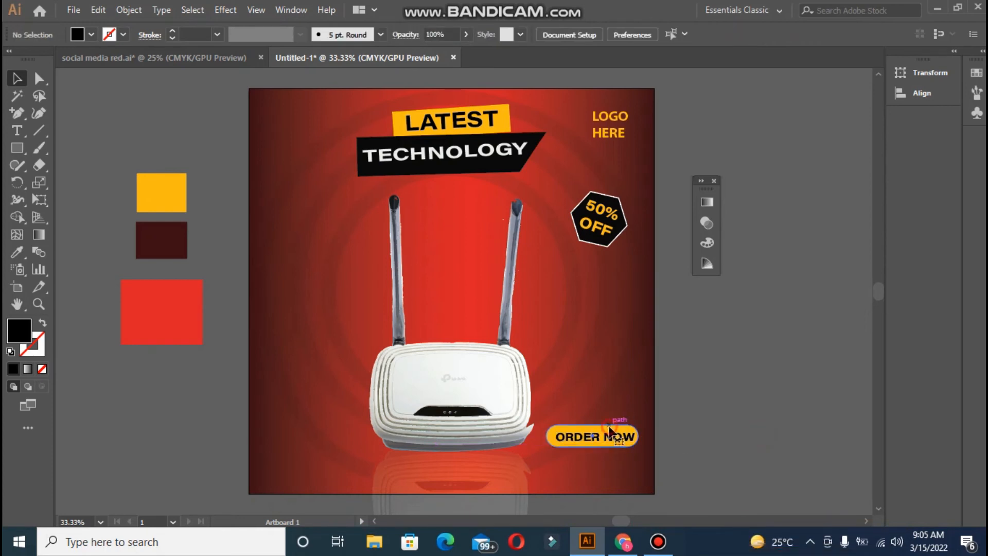
# Step: Center the ORDER NOW text horizontally and vertically on the yellow pill shape
pyautogui.click(609, 430)
pyautogui.keyDown('shift'); pyautogui.click(609, 429); pyautogui.keyUp('shift')
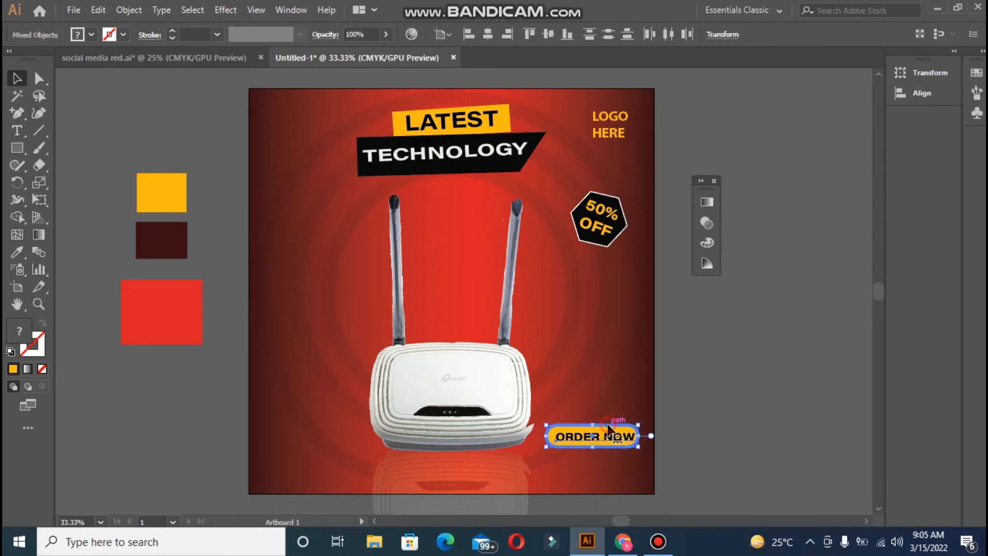
pyautogui.click(496, 34)
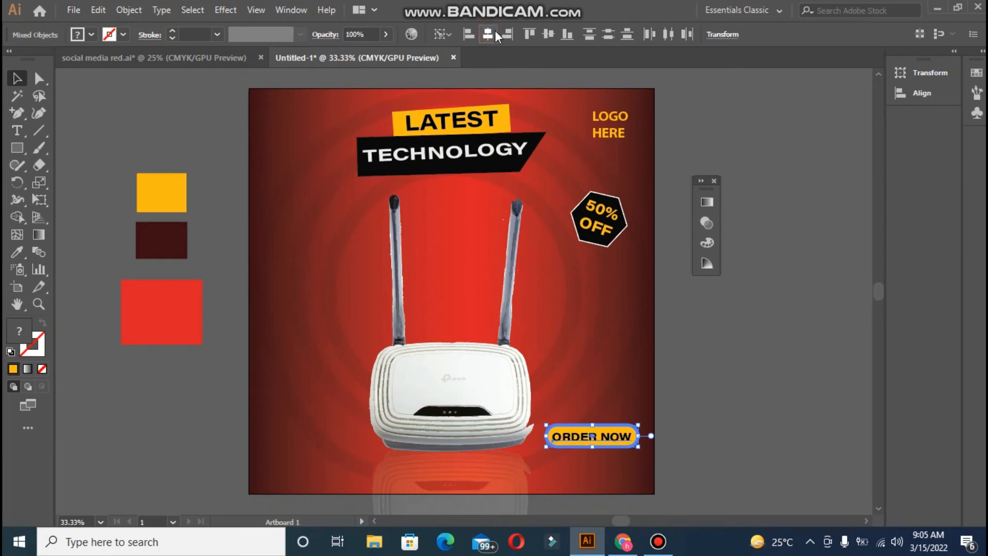
pyautogui.click(548, 34)
pyautogui.click(736, 177)
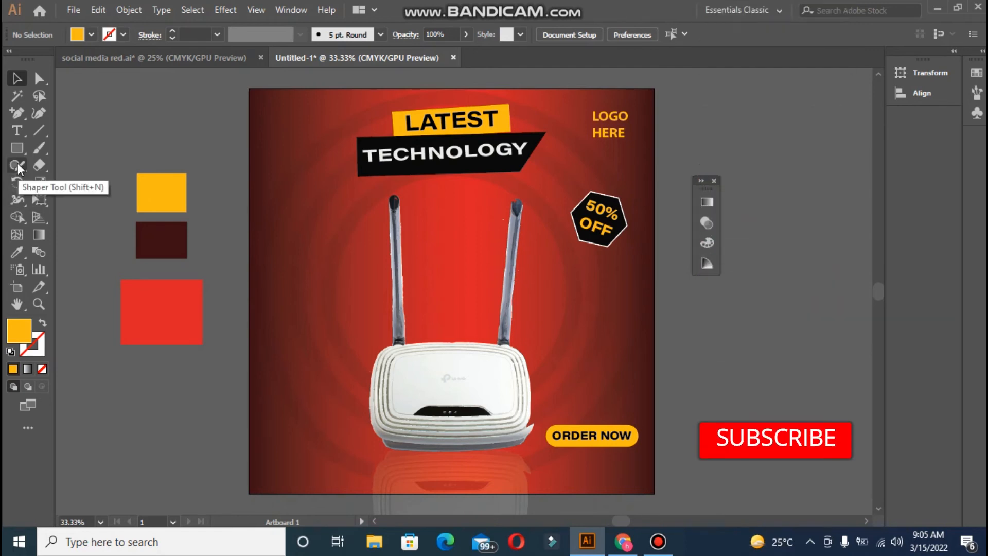
# Step: Draw a small freehand circle below and left of the TECHNOLOGY banner, with a white 2 pt stroke and no fill
pyautogui.moveTo(18, 168); pyautogui.dragTo(72, 182)
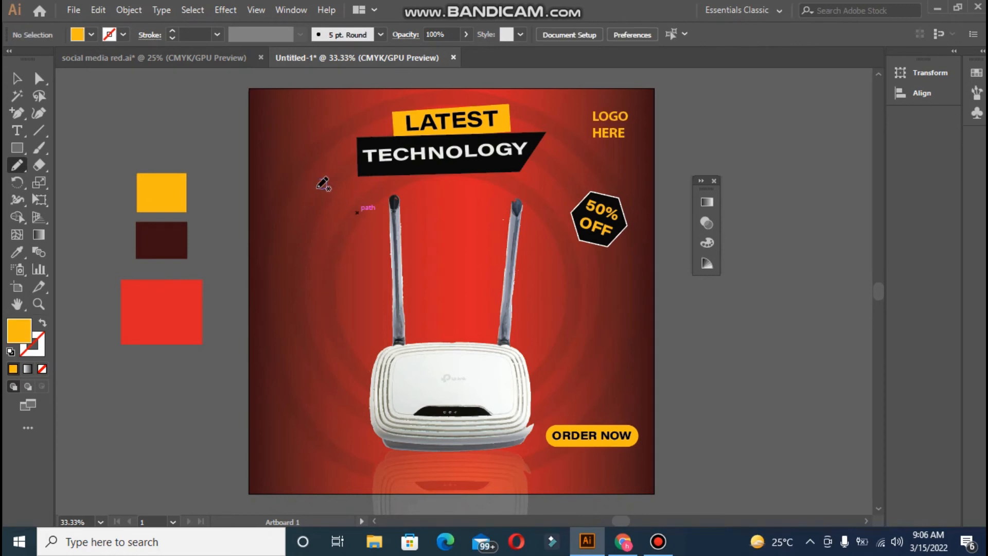
pyautogui.moveTo(320, 178); pyautogui.dragTo(328, 176)
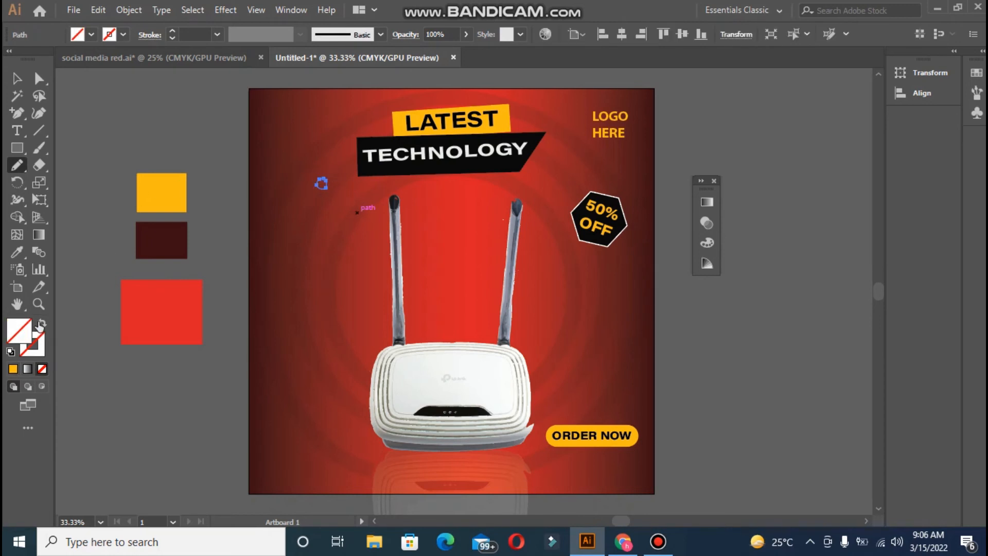
pyautogui.doubleClick(19, 334)
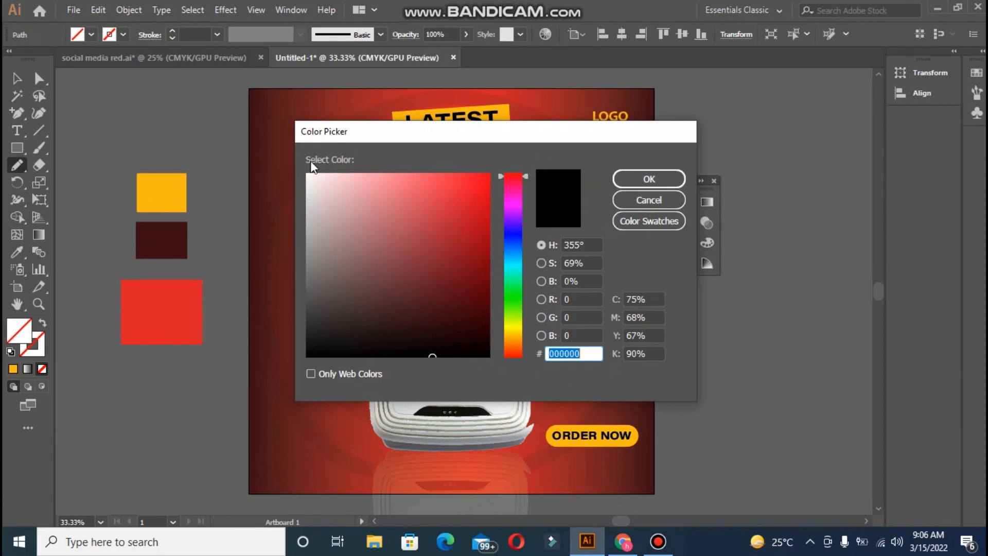
pyautogui.click(309, 174)
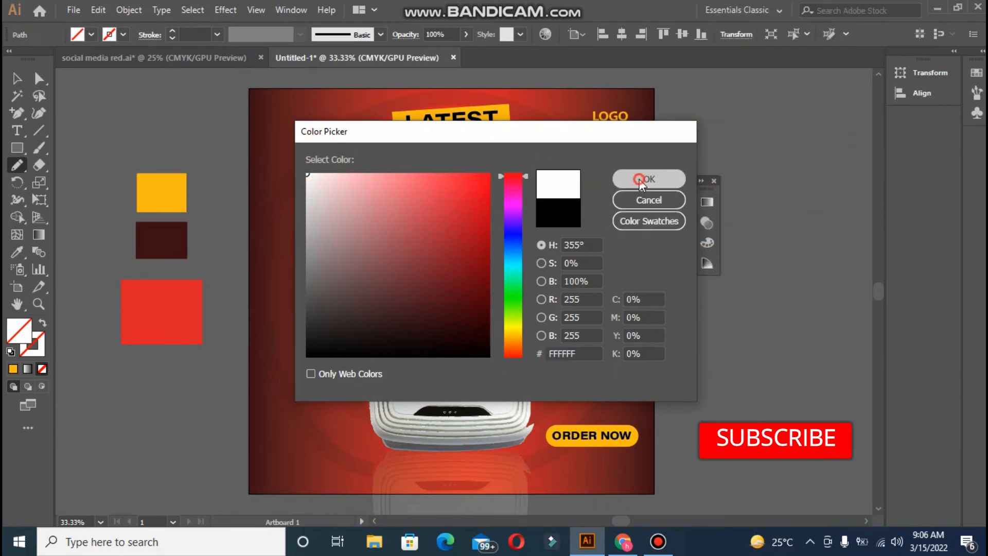
pyautogui.click(649, 178)
pyautogui.click(42, 323)
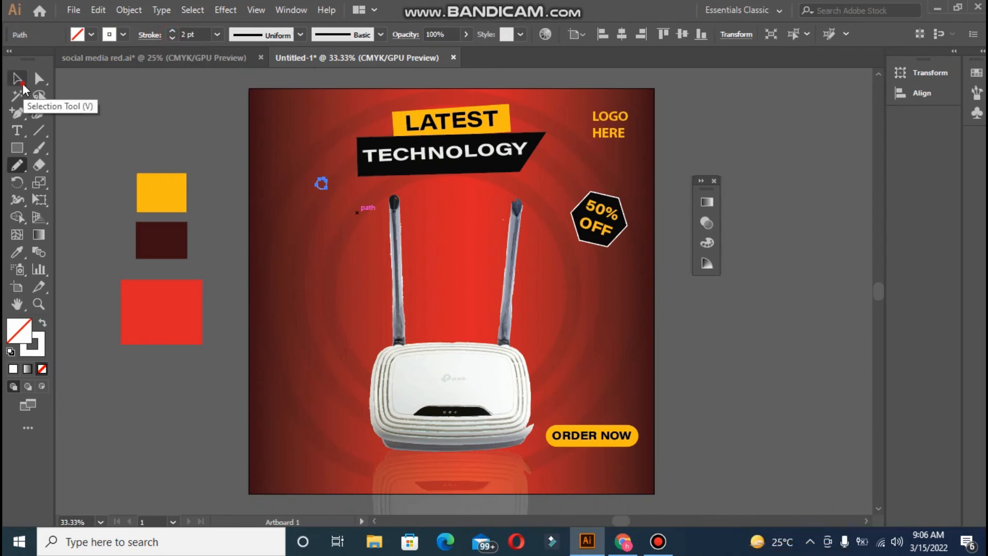
pyautogui.click(20, 81)
pyautogui.click(135, 122)
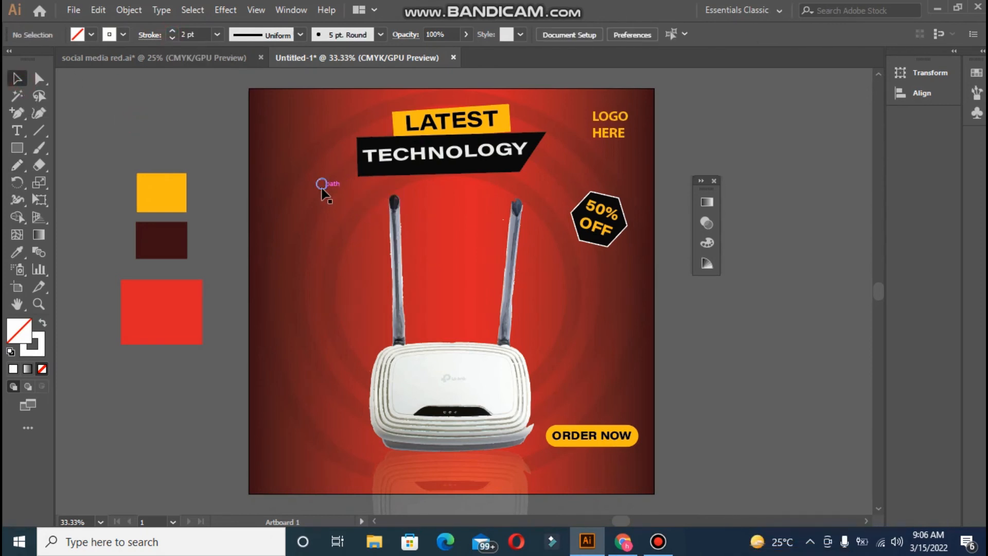
# Step: Scatter copies of the white circle below the hexagon badge, left of the router, under ORDER NOW and near the poster's upper left corner
pyautogui.moveTo(322, 189); pyautogui.dragTo(624, 314)
pyautogui.moveTo(327, 189); pyautogui.dragTo(283, 406)
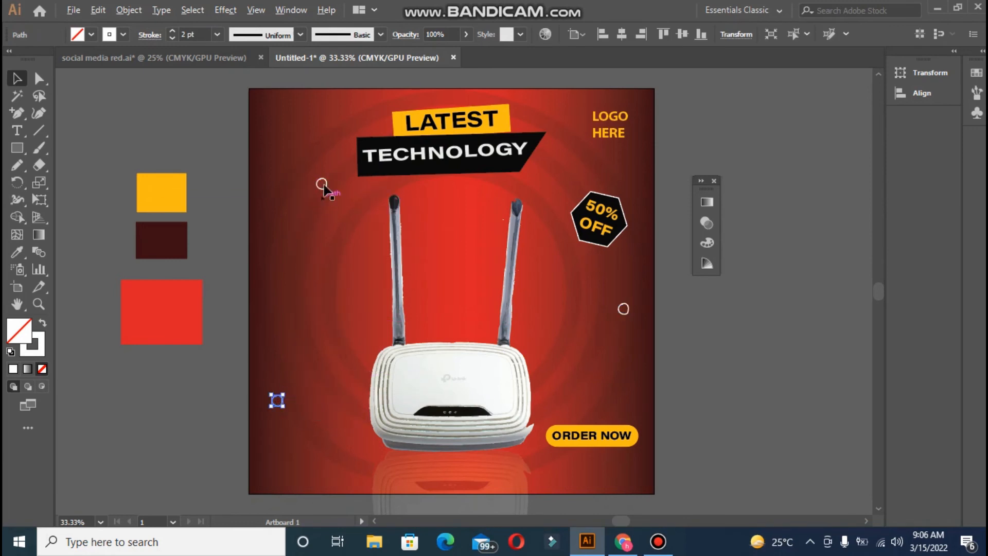
pyautogui.moveTo(326, 189); pyautogui.dragTo(610, 478)
pyautogui.click(723, 437)
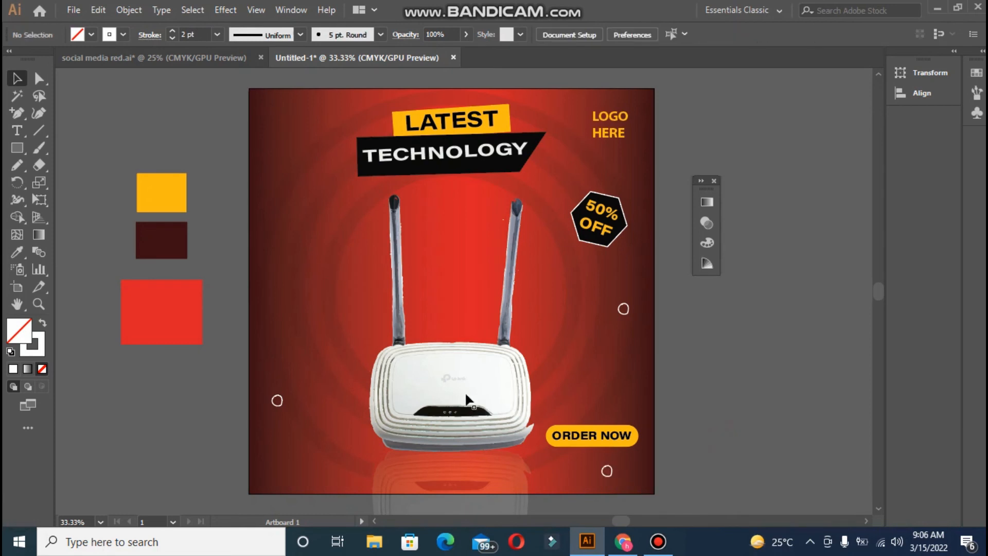
pyautogui.moveTo(279, 405); pyautogui.dragTo(279, 173)
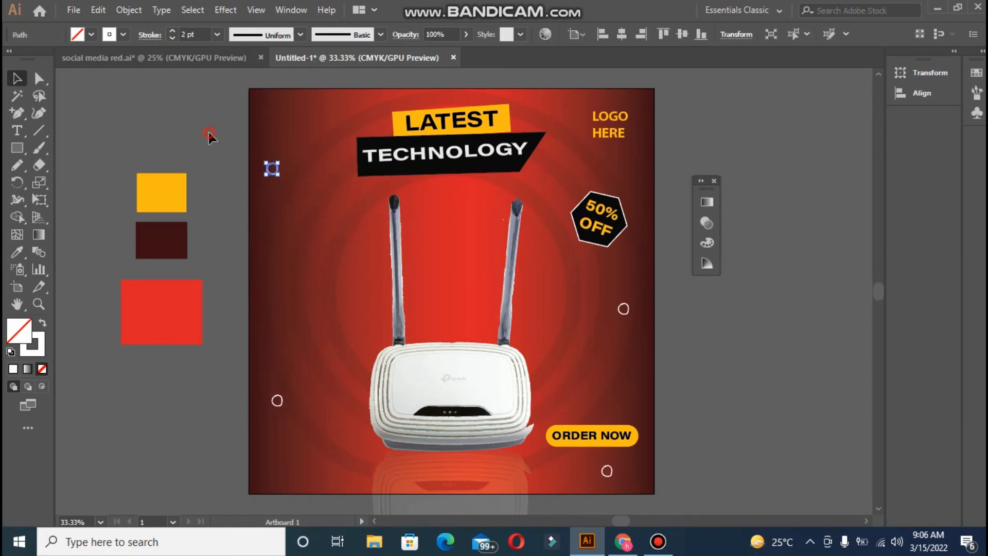
# Step: Start a Flare beside the artboard with Rays and Rings disabled, halo growth at 0% and halo fuzziness at 0%
pyautogui.click(21, 148)
pyautogui.moveTo(21, 150); pyautogui.dragTo(76, 236)
pyautogui.click(75, 235)
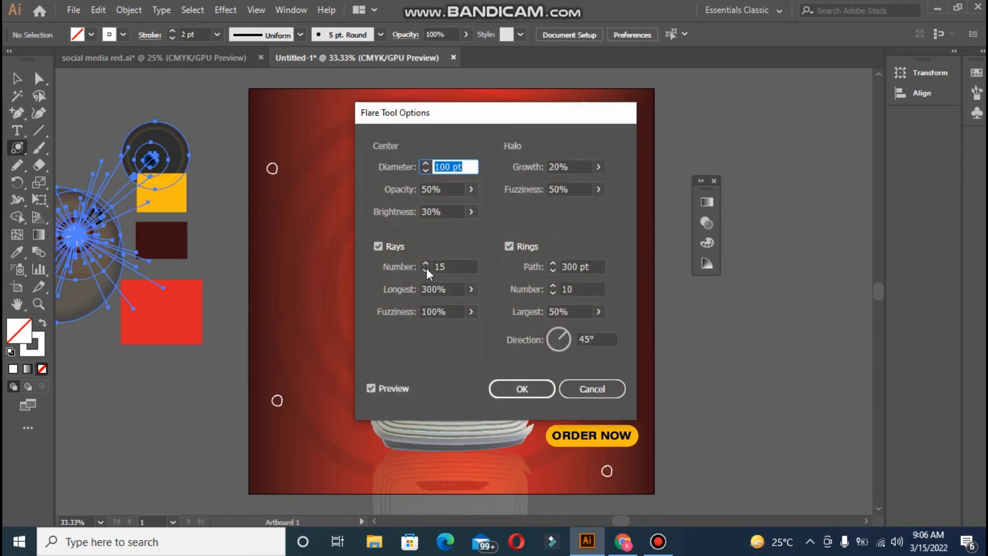
pyautogui.click(376, 245)
pyautogui.click(508, 246)
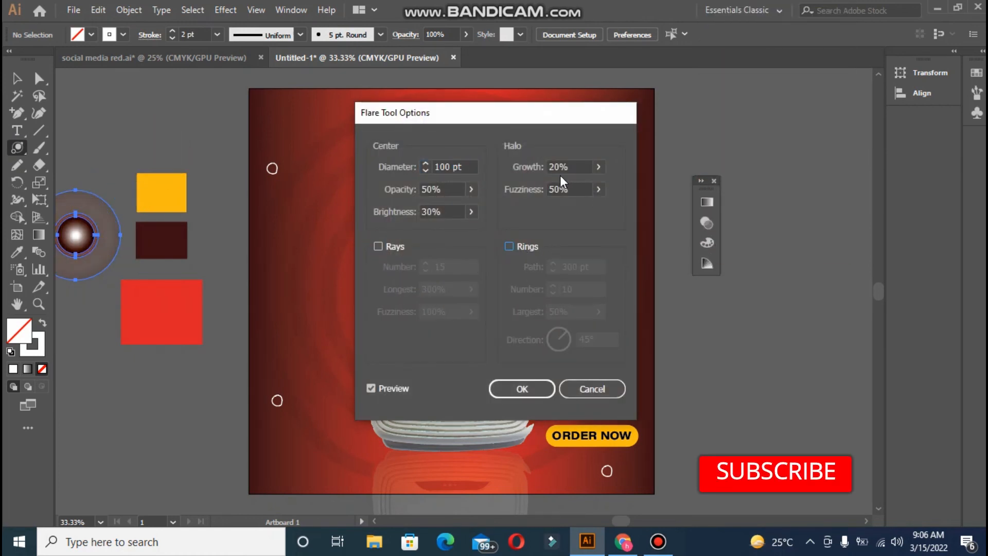
pyautogui.click(600, 166)
pyautogui.moveTo(553, 184); pyautogui.dragTo(540, 185)
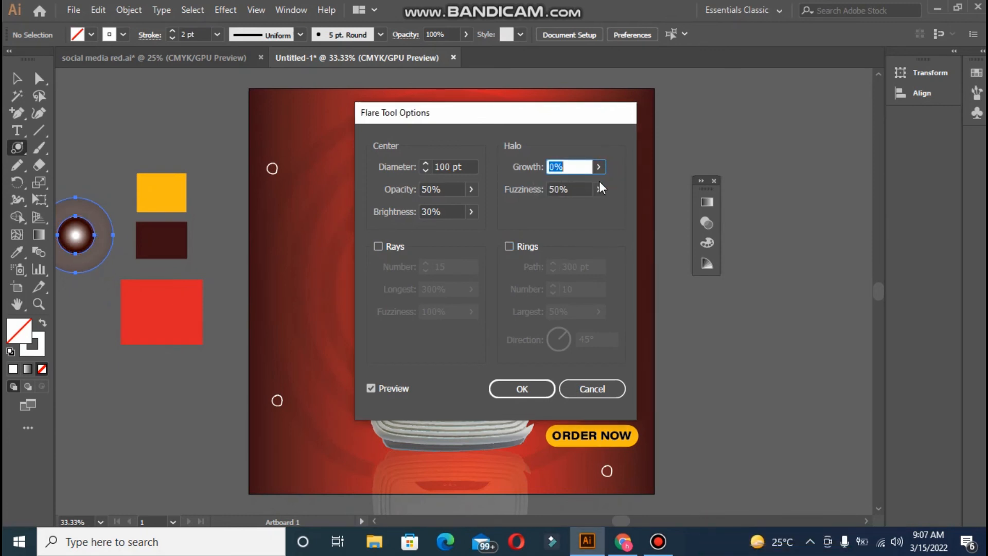
pyautogui.click(599, 189)
pyautogui.moveTo(571, 208); pyautogui.dragTo(520, 205)
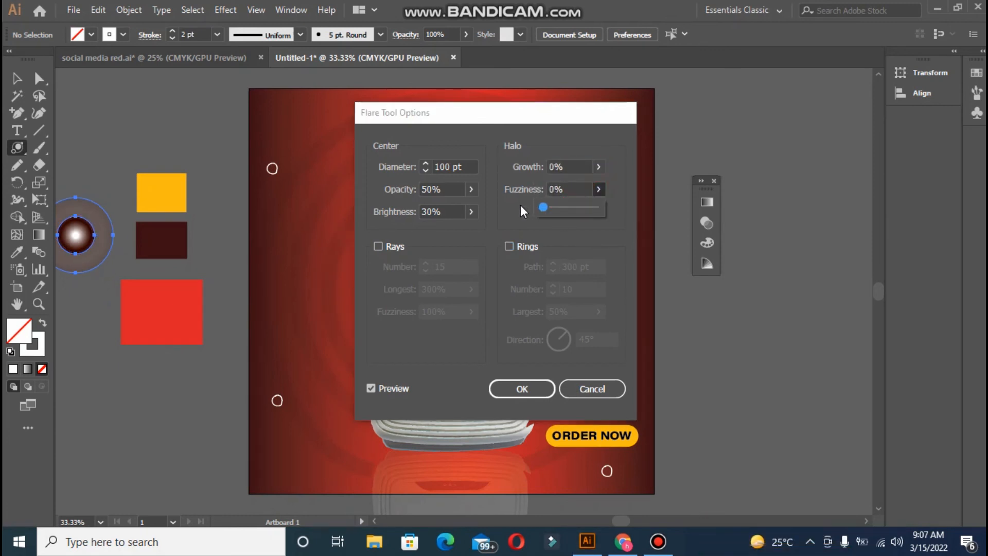
# Step: Set the flare's center diameter to about 128 pt and create it
pyautogui.click(427, 165)
pyautogui.click(427, 165)
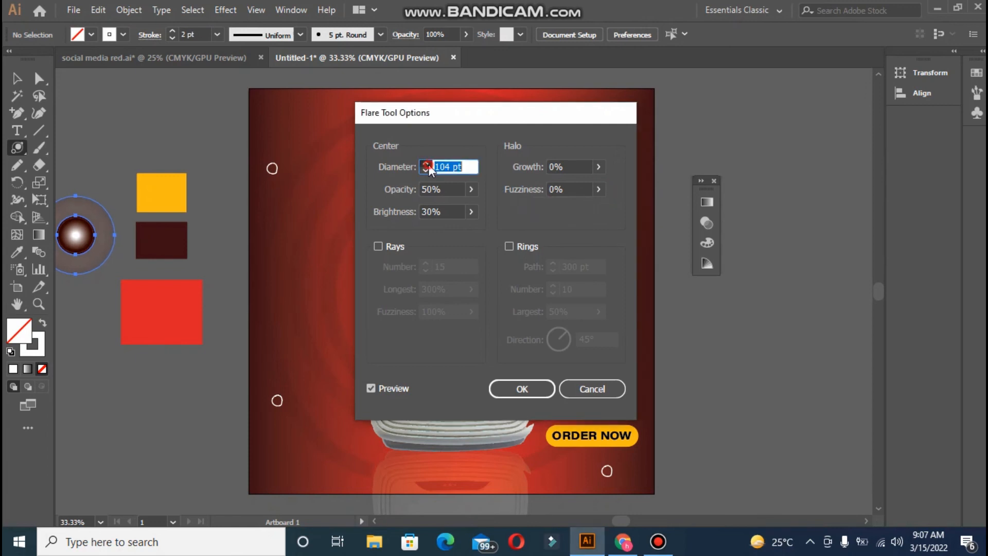
pyautogui.click(426, 166)
pyautogui.click(426, 165)
pyautogui.click(427, 166)
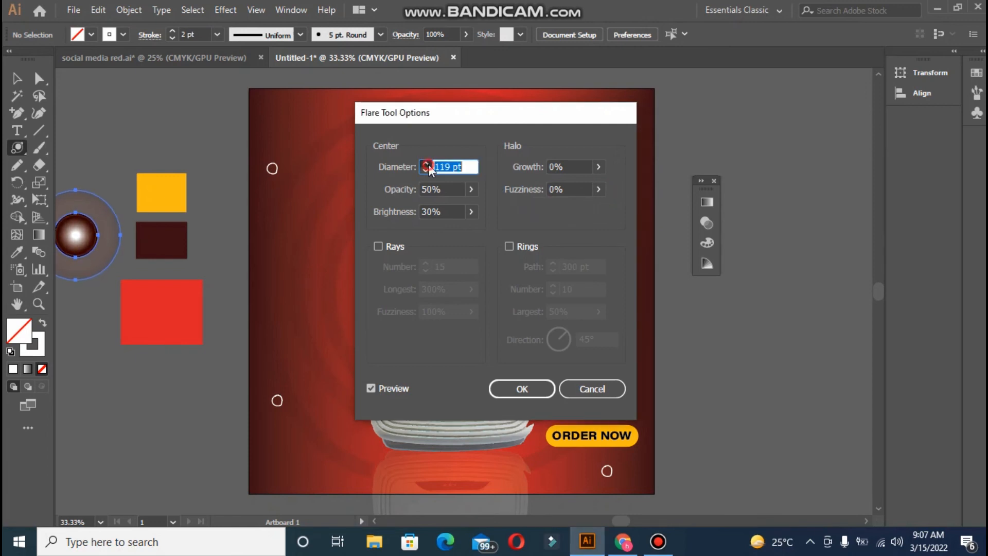
pyautogui.click(426, 166)
pyautogui.click(427, 166)
pyautogui.click(426, 165)
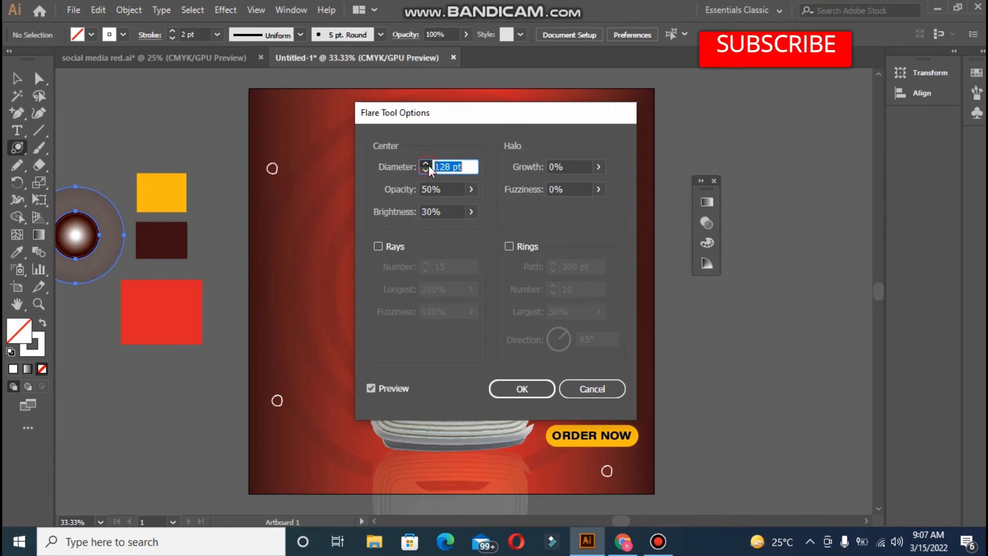
pyautogui.click(534, 389)
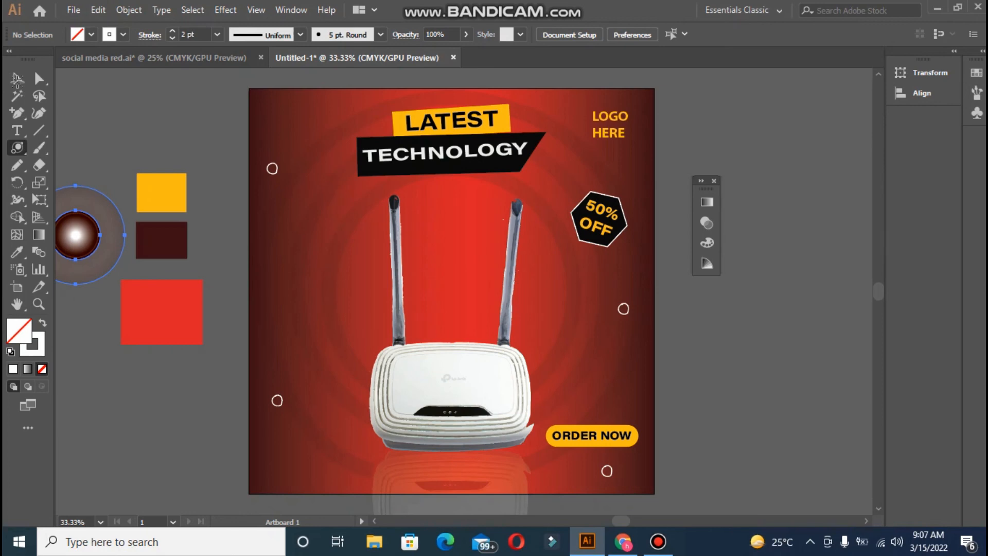
# Step: Expand the flare's object and fill with 255 gradient objects, and delete its large outer halo circle
pyautogui.click(17, 78)
pyautogui.click(137, 11)
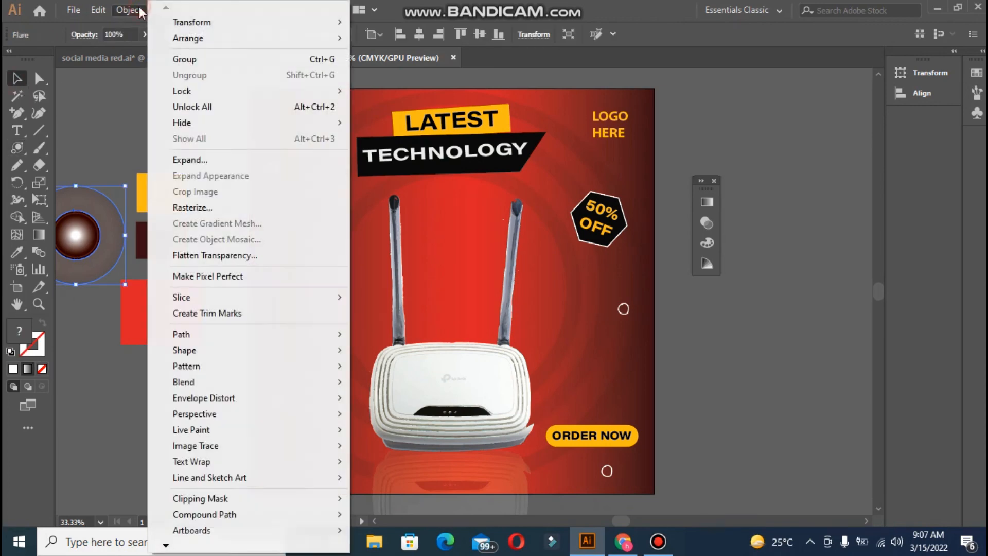
pyautogui.click(192, 161)
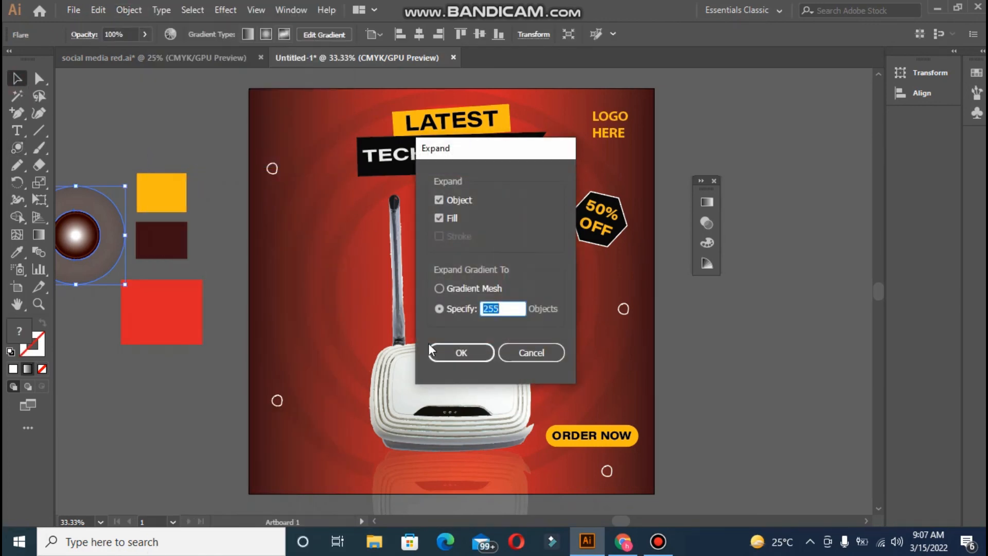
pyautogui.click(456, 350)
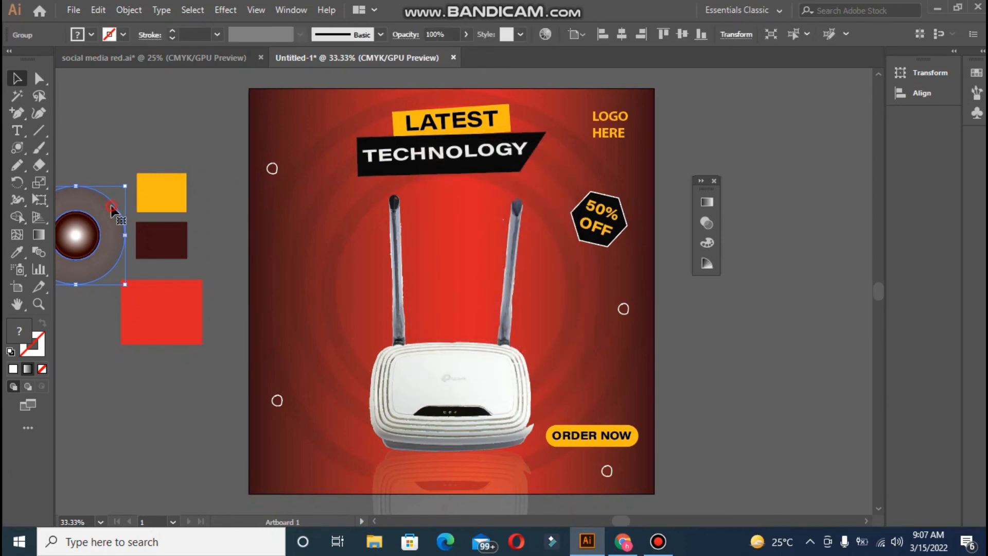
pyautogui.doubleClick(112, 206)
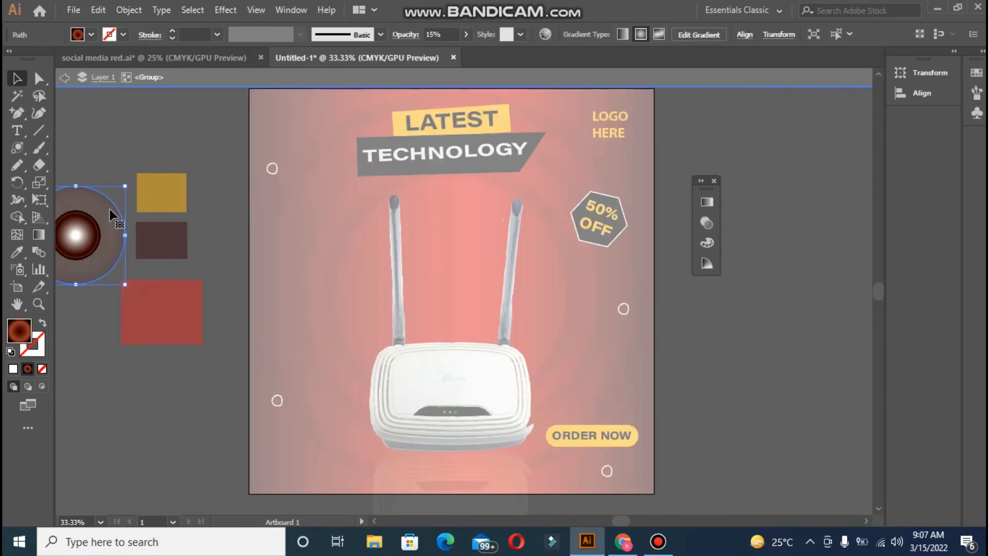
pyautogui.press('Delete')
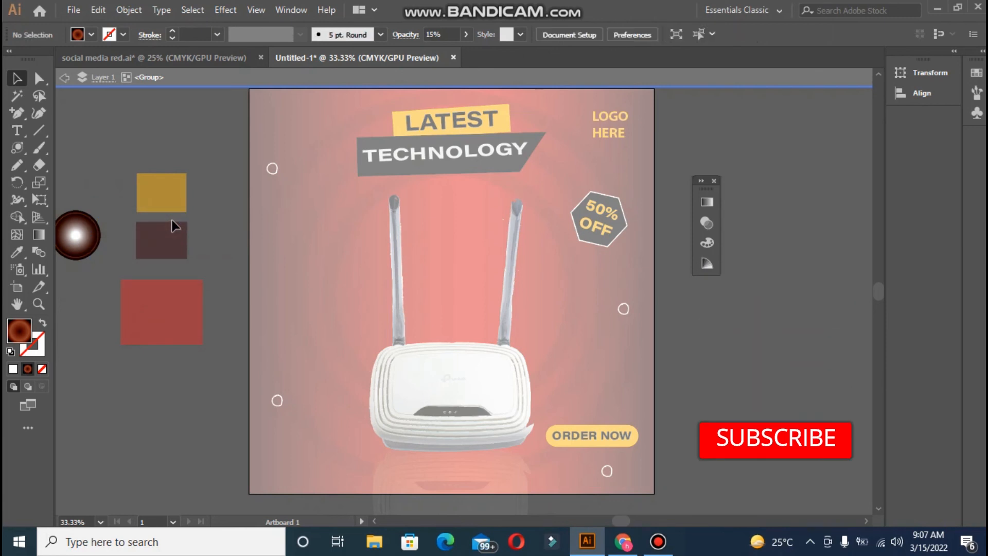
# Step: Move the opaque black-and-white glow circle out of the flare and delete the semi-transparent reddish circle
pyautogui.click(77, 230)
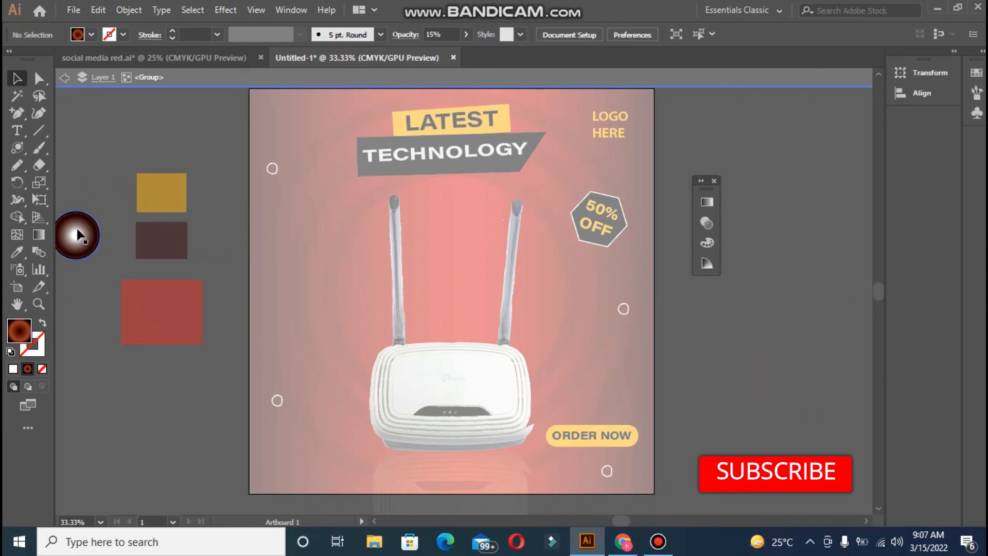
pyautogui.hotkey('ctrl', 'shift', 'a')
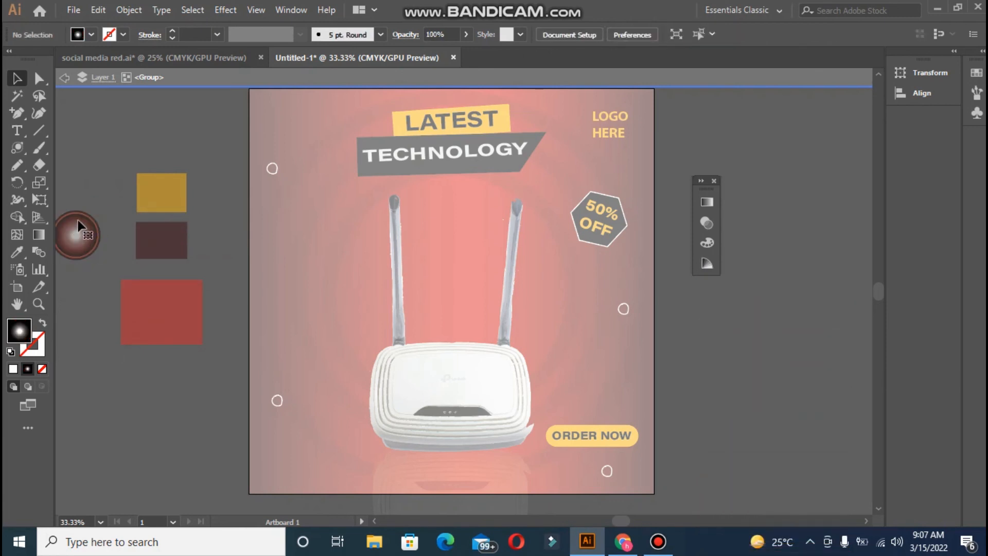
pyautogui.click(79, 229)
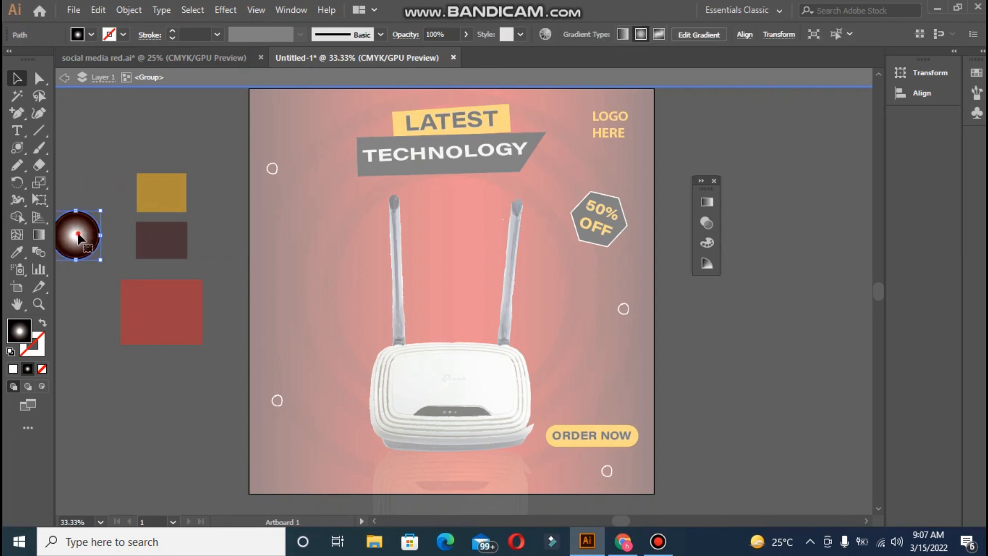
pyautogui.moveTo(78, 236); pyautogui.dragTo(85, 328)
pyautogui.click(85, 242)
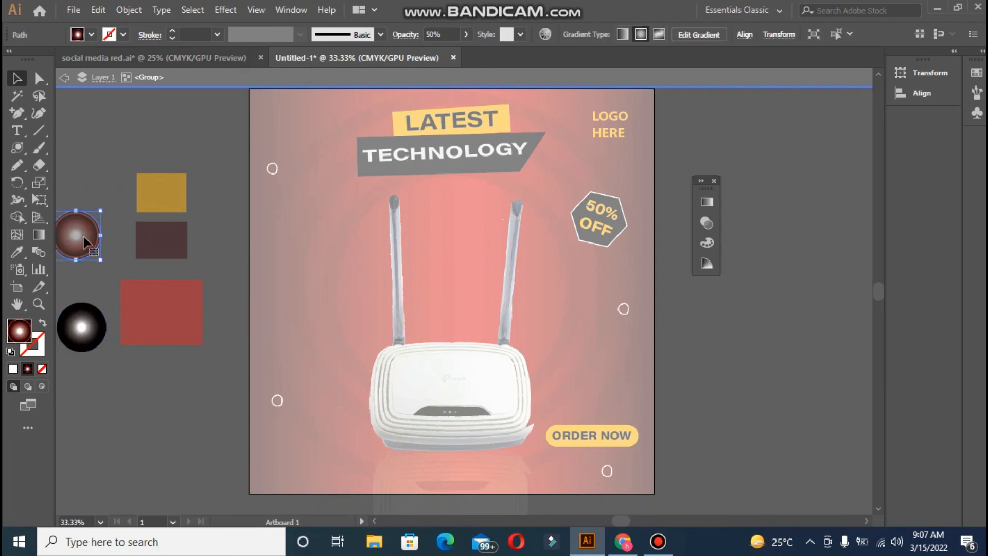
pyautogui.moveTo(85, 242); pyautogui.dragTo(133, 153)
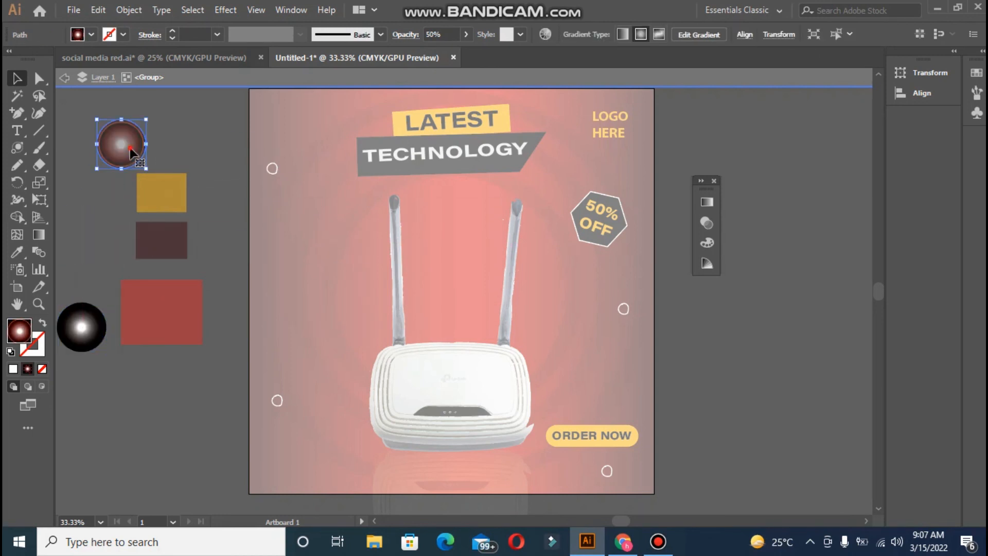
pyautogui.press('Delete')
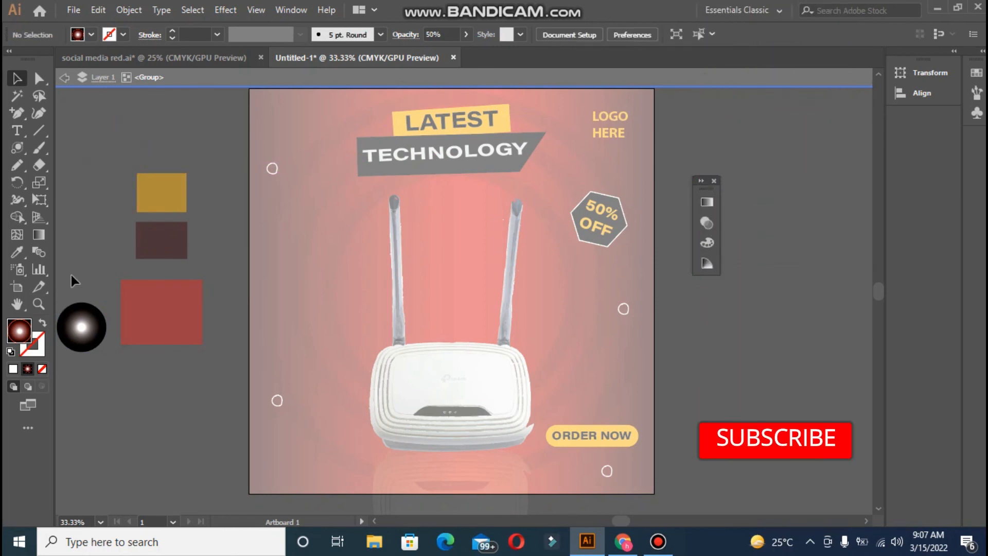
# Step: Squeeze the glow circle into a thin vertical sliver and apply a Transform effect with a 45° angle and 2 copies
pyautogui.click(82, 327)
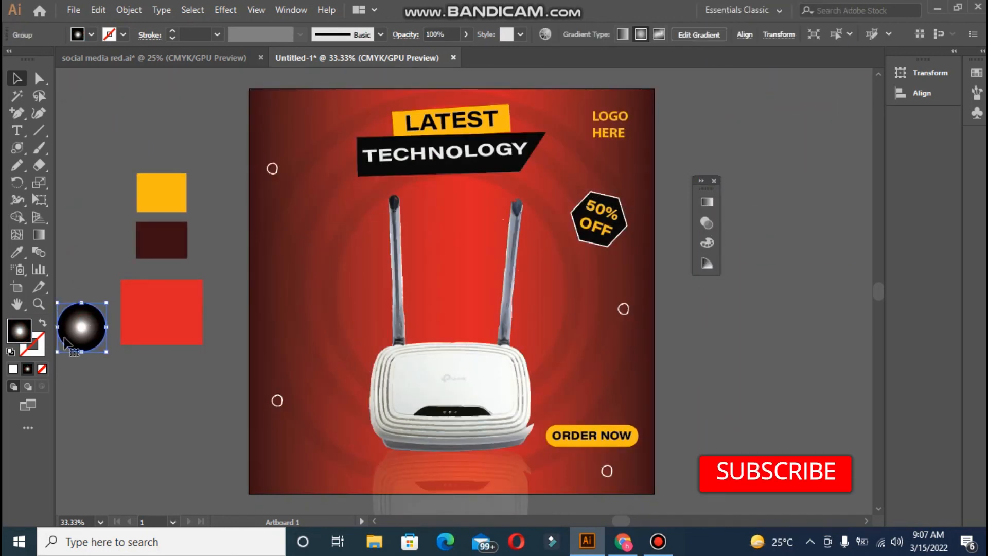
pyautogui.moveTo(82, 327); pyautogui.dragTo(104, 326)
pyautogui.click(225, 10)
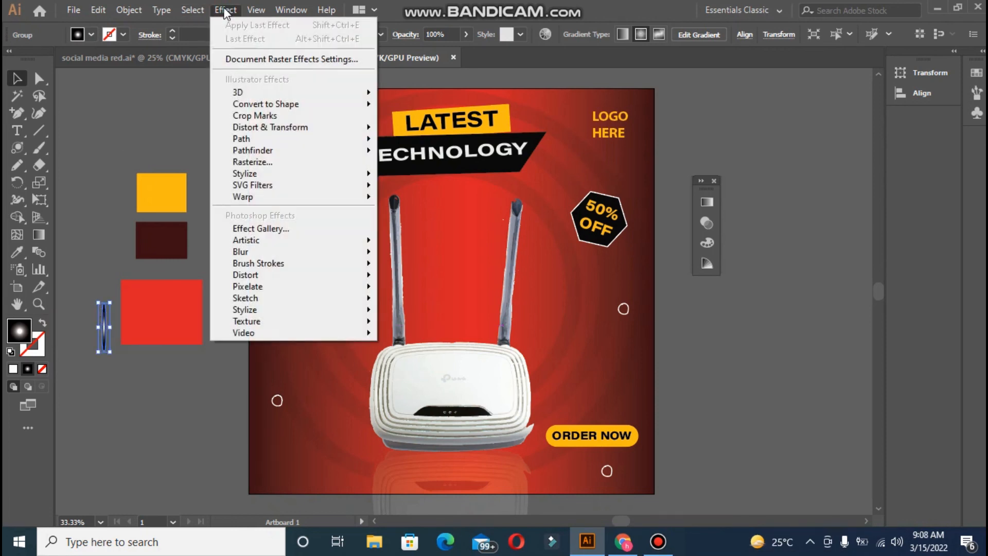
pyautogui.moveTo(288, 128)
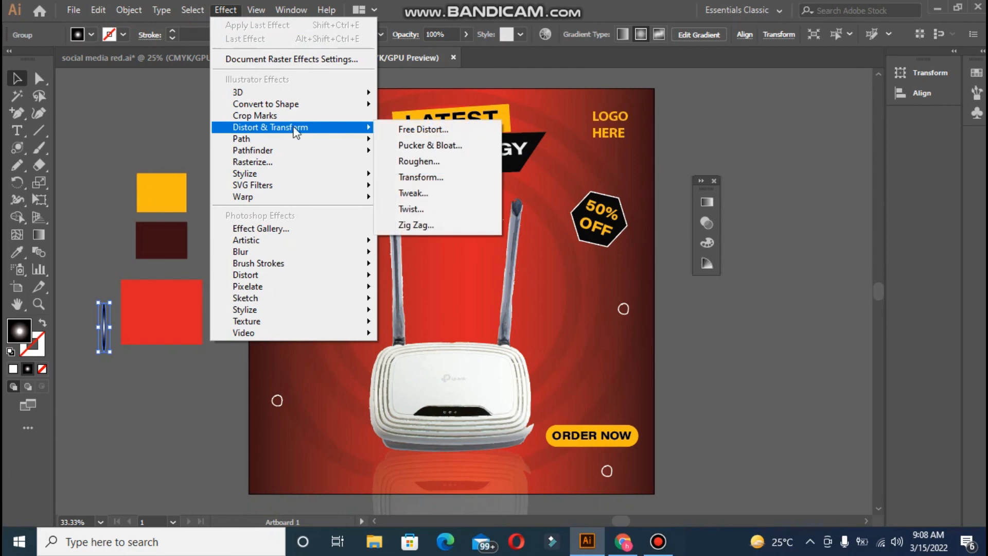
pyautogui.click(435, 181)
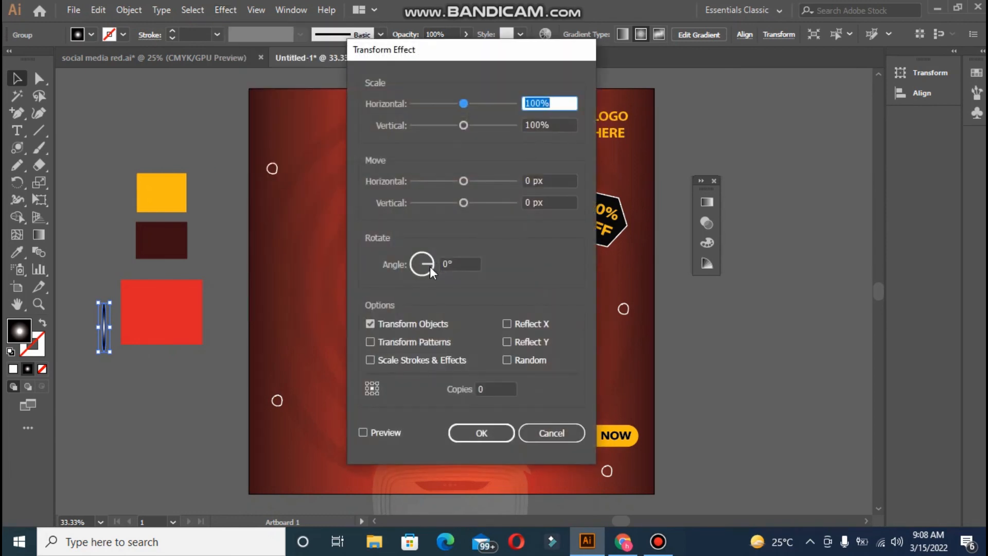
pyautogui.click(430, 263)
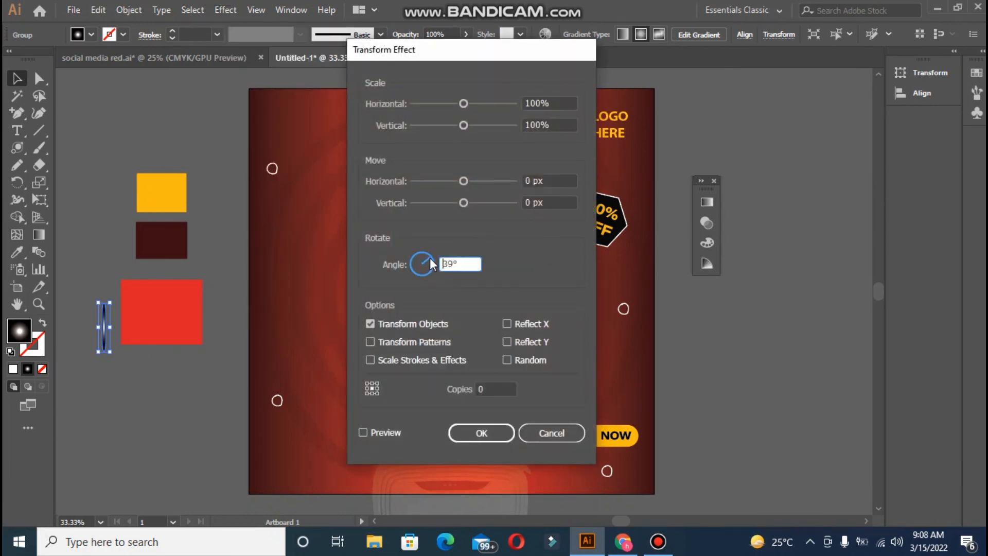
pyautogui.click(483, 389)
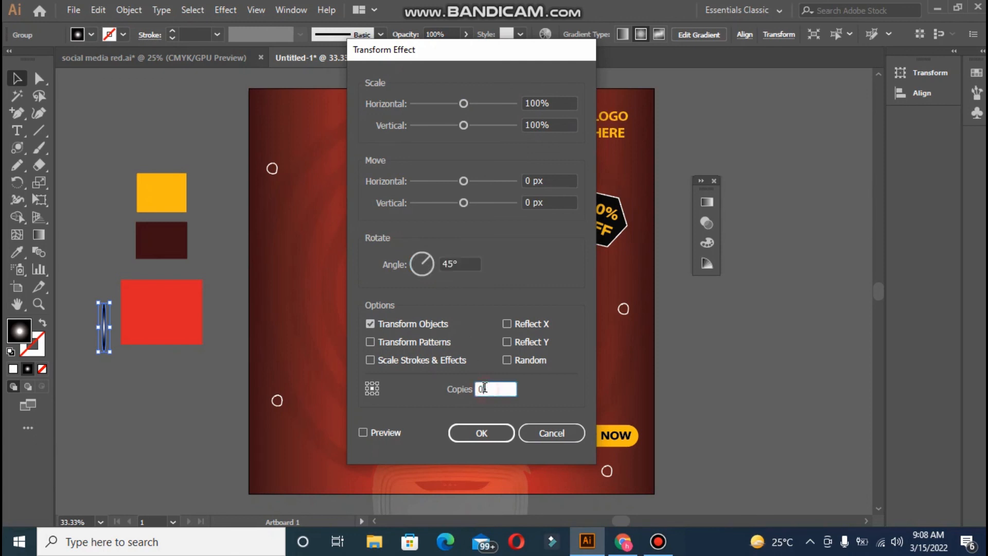
pyautogui.write('2')
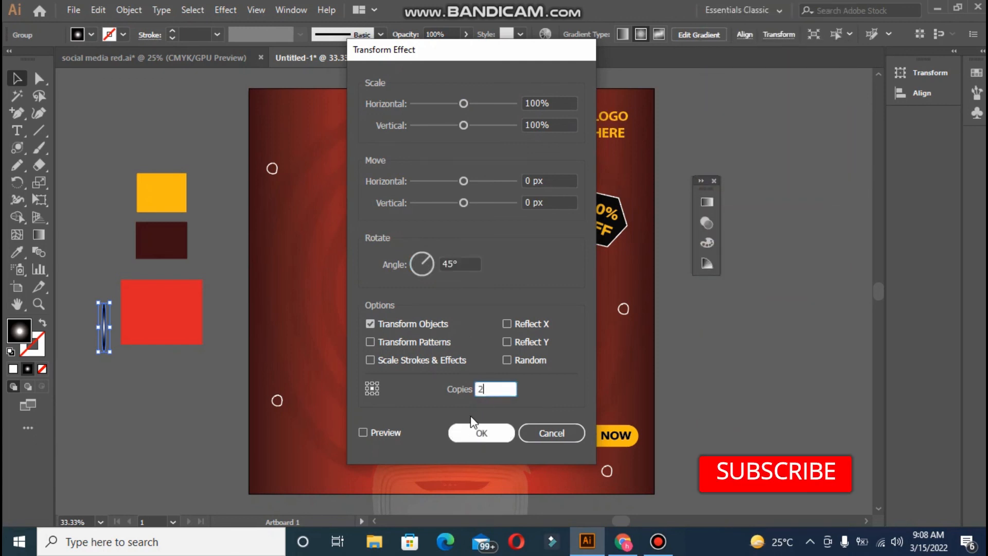
pyautogui.click(475, 429)
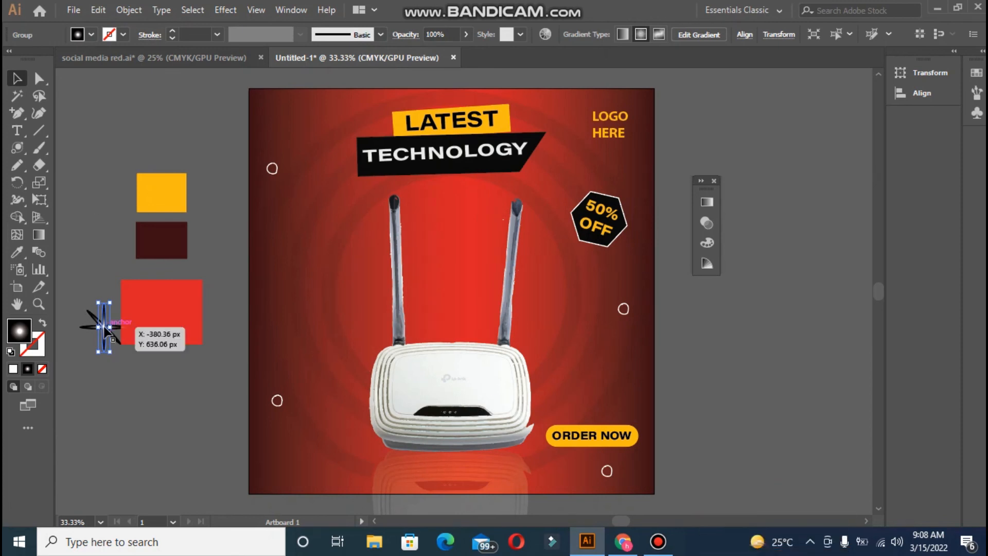
# Step: Blend away the star's black areas and place sparkles at the TECHNOLOGY banner, hexagon badge, router's lower right corner and left of the router
pyautogui.moveTo(105, 328); pyautogui.dragTo(623, 201)
pyautogui.click(281, 221)
pyautogui.click(709, 370)
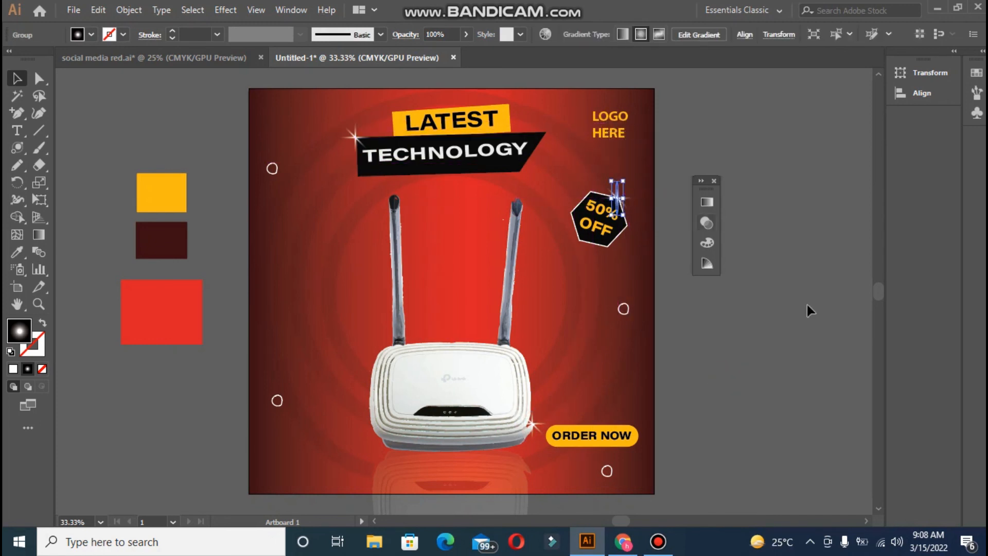
pyautogui.click(813, 312)
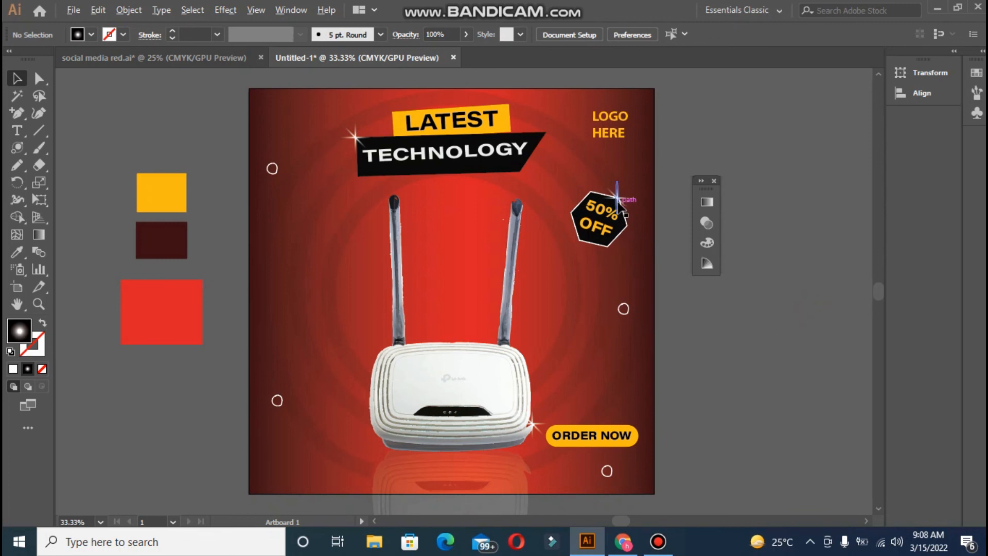
pyautogui.moveTo(618, 197); pyautogui.dragTo(327, 308)
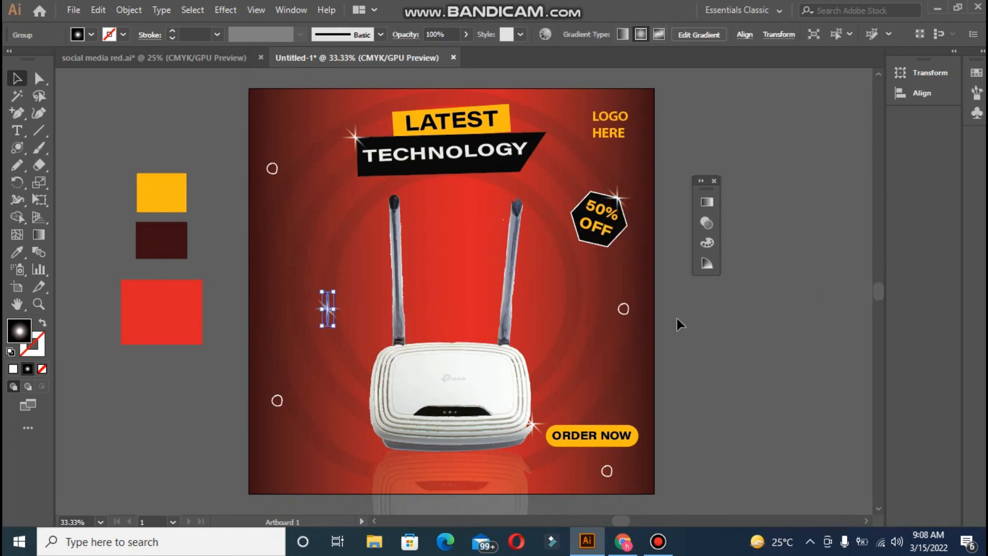
pyautogui.click(686, 326)
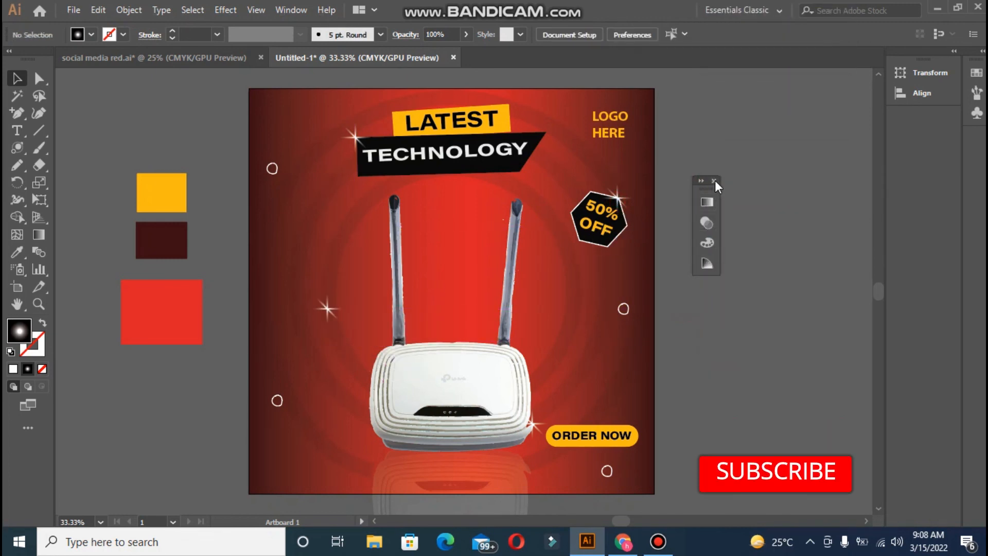
pyautogui.click(714, 181)
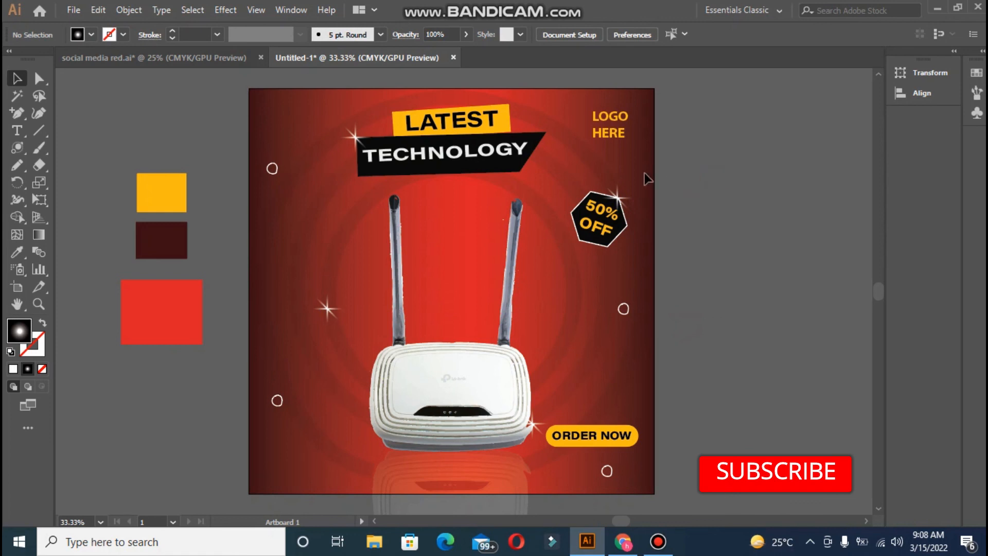
# Step: Draw a rectangle covering the whole artboard and fill it with the red sampled from the red swatch
pyautogui.click(13, 149)
pyautogui.click(59, 146)
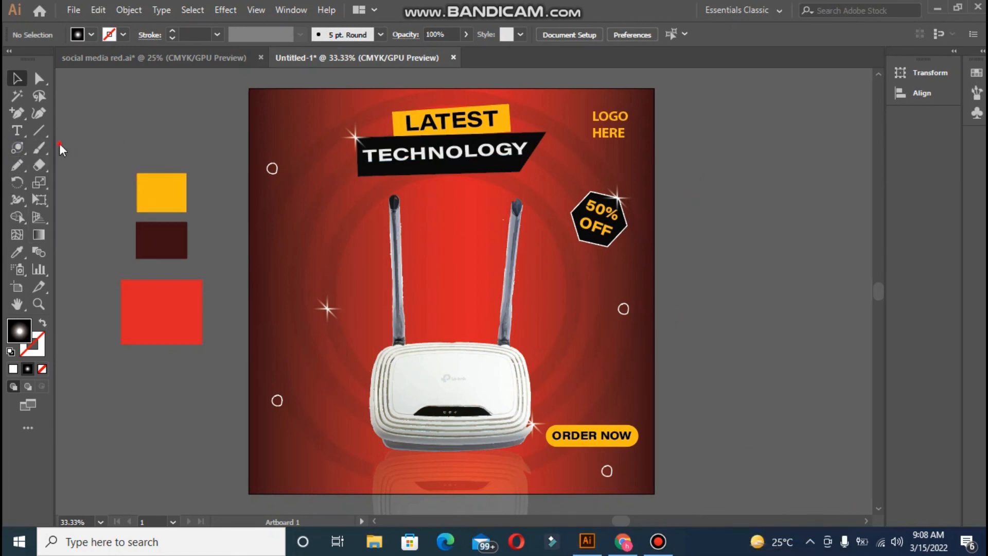
pyautogui.moveTo(248, 88)
pyautogui.mouseDown()
pyautogui.moveTo(512, 421)
pyautogui.moveTo(640, 489)
pyautogui.moveTo(663, 492)
pyautogui.moveTo(654, 493)
pyautogui.mouseUp()
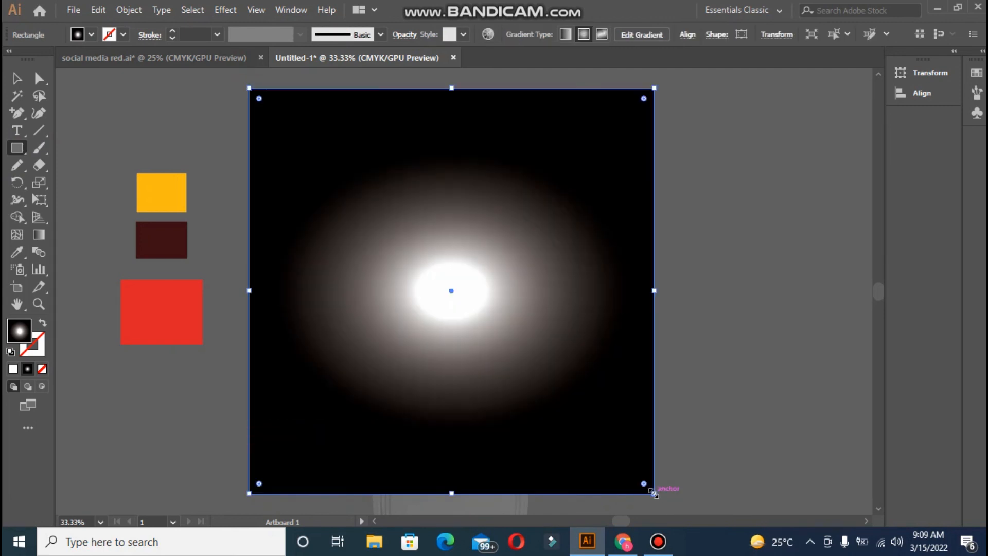
pyautogui.click(19, 252)
pyautogui.click(159, 286)
# Step: Clip all the artwork to the artboard-sized red rectangle with a clipping mask
pyautogui.hotkey('ctrl', 'a')
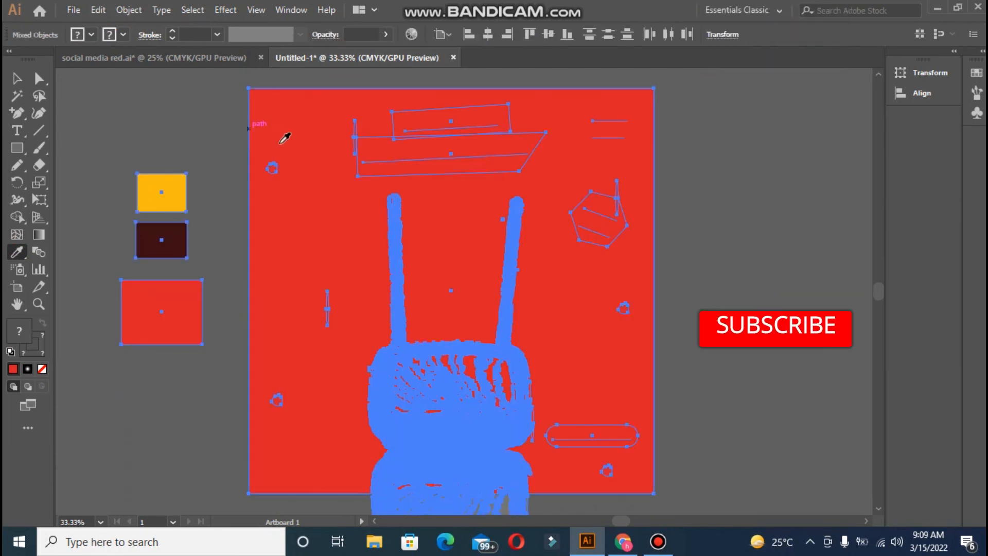
pyautogui.rightClick(275, 152)
pyautogui.click(350, 268)
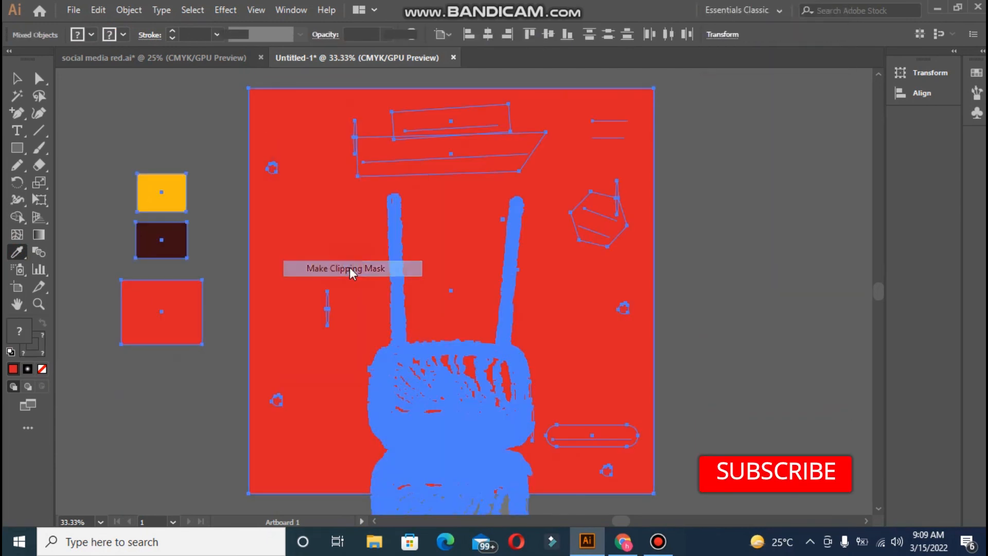
pyautogui.click(17, 78)
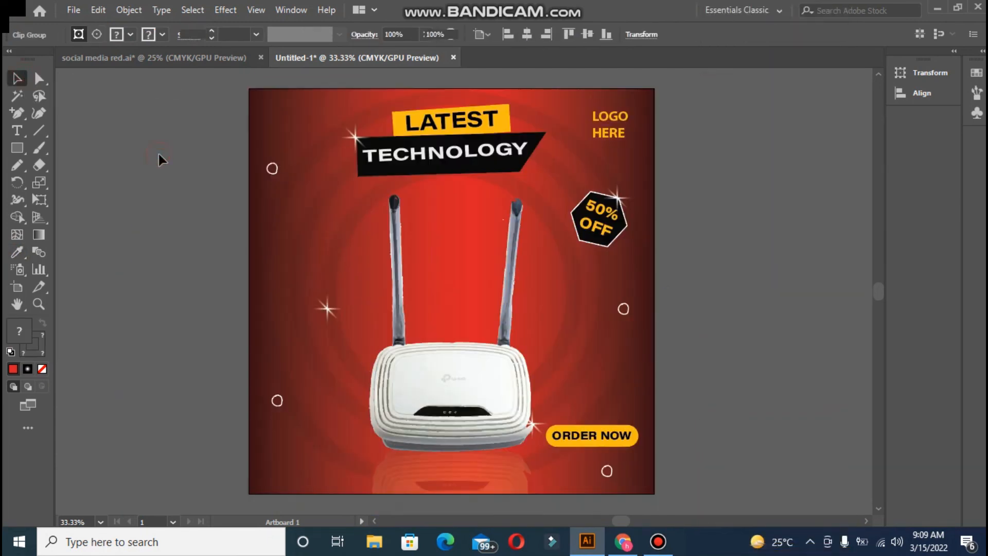